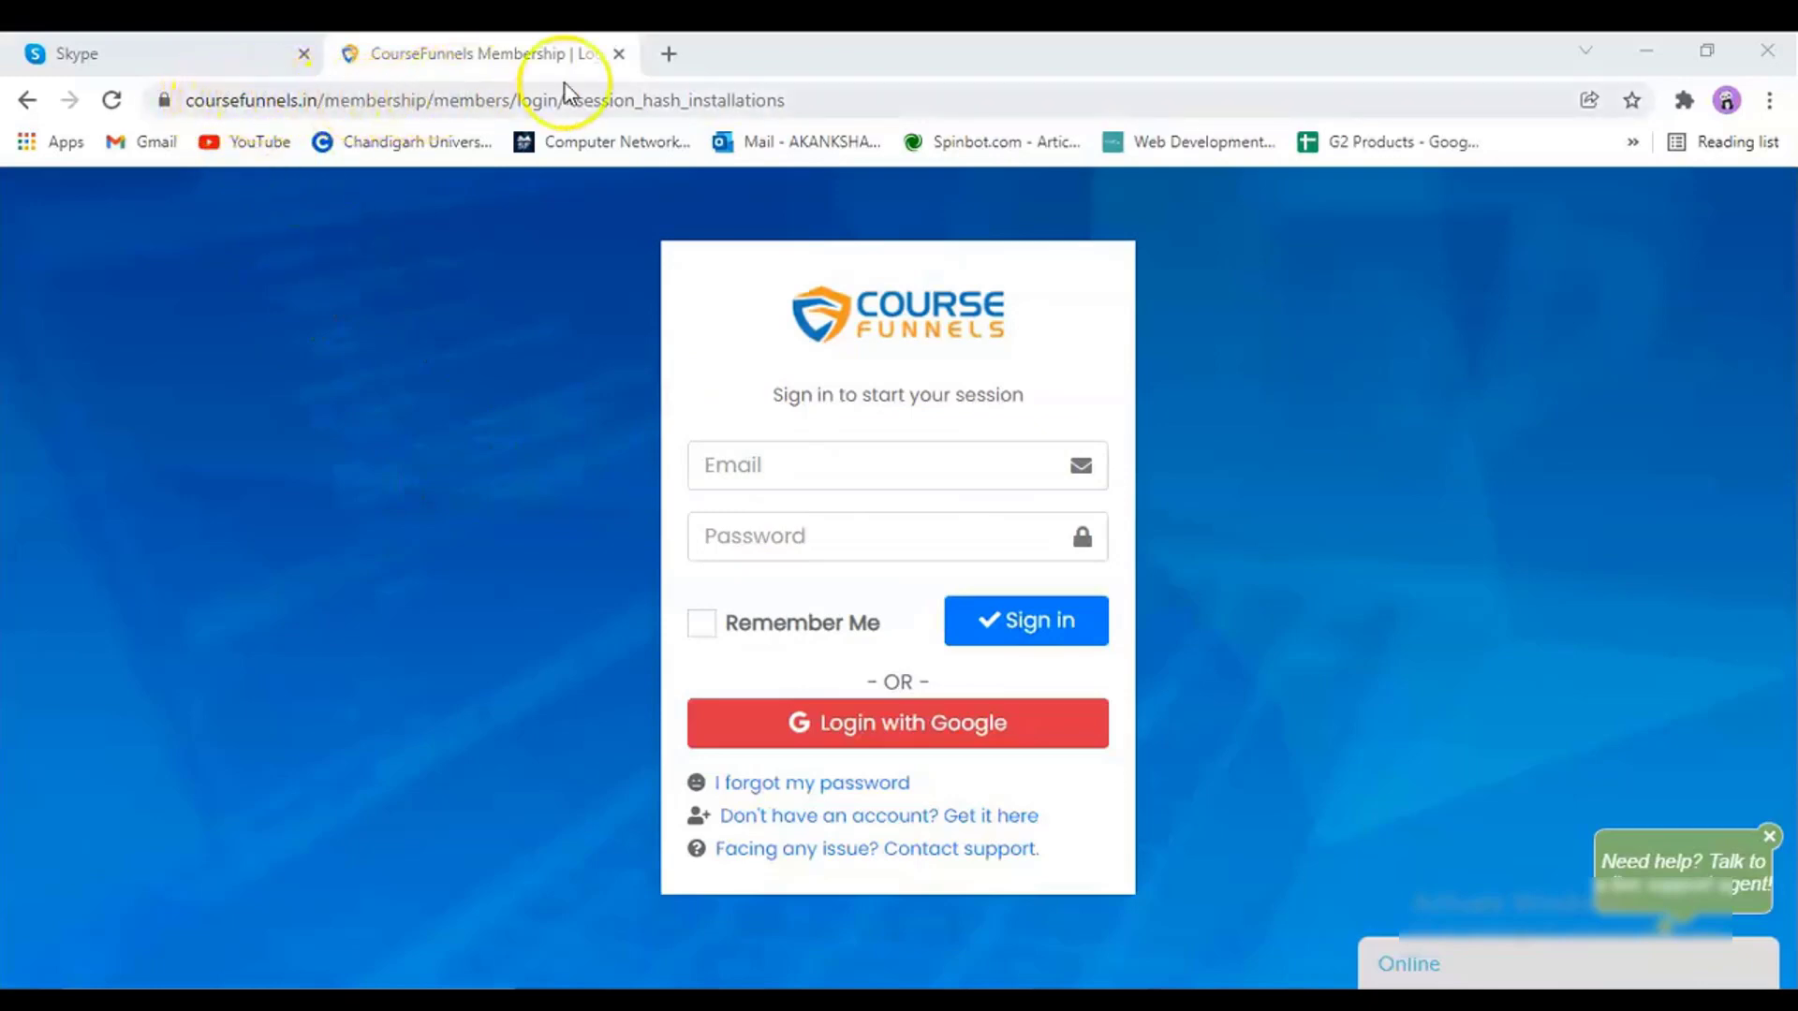
Log in to the CourseFunnels member account with its email address and password
{"action": "left_click", "coordinate": [786, 463]}
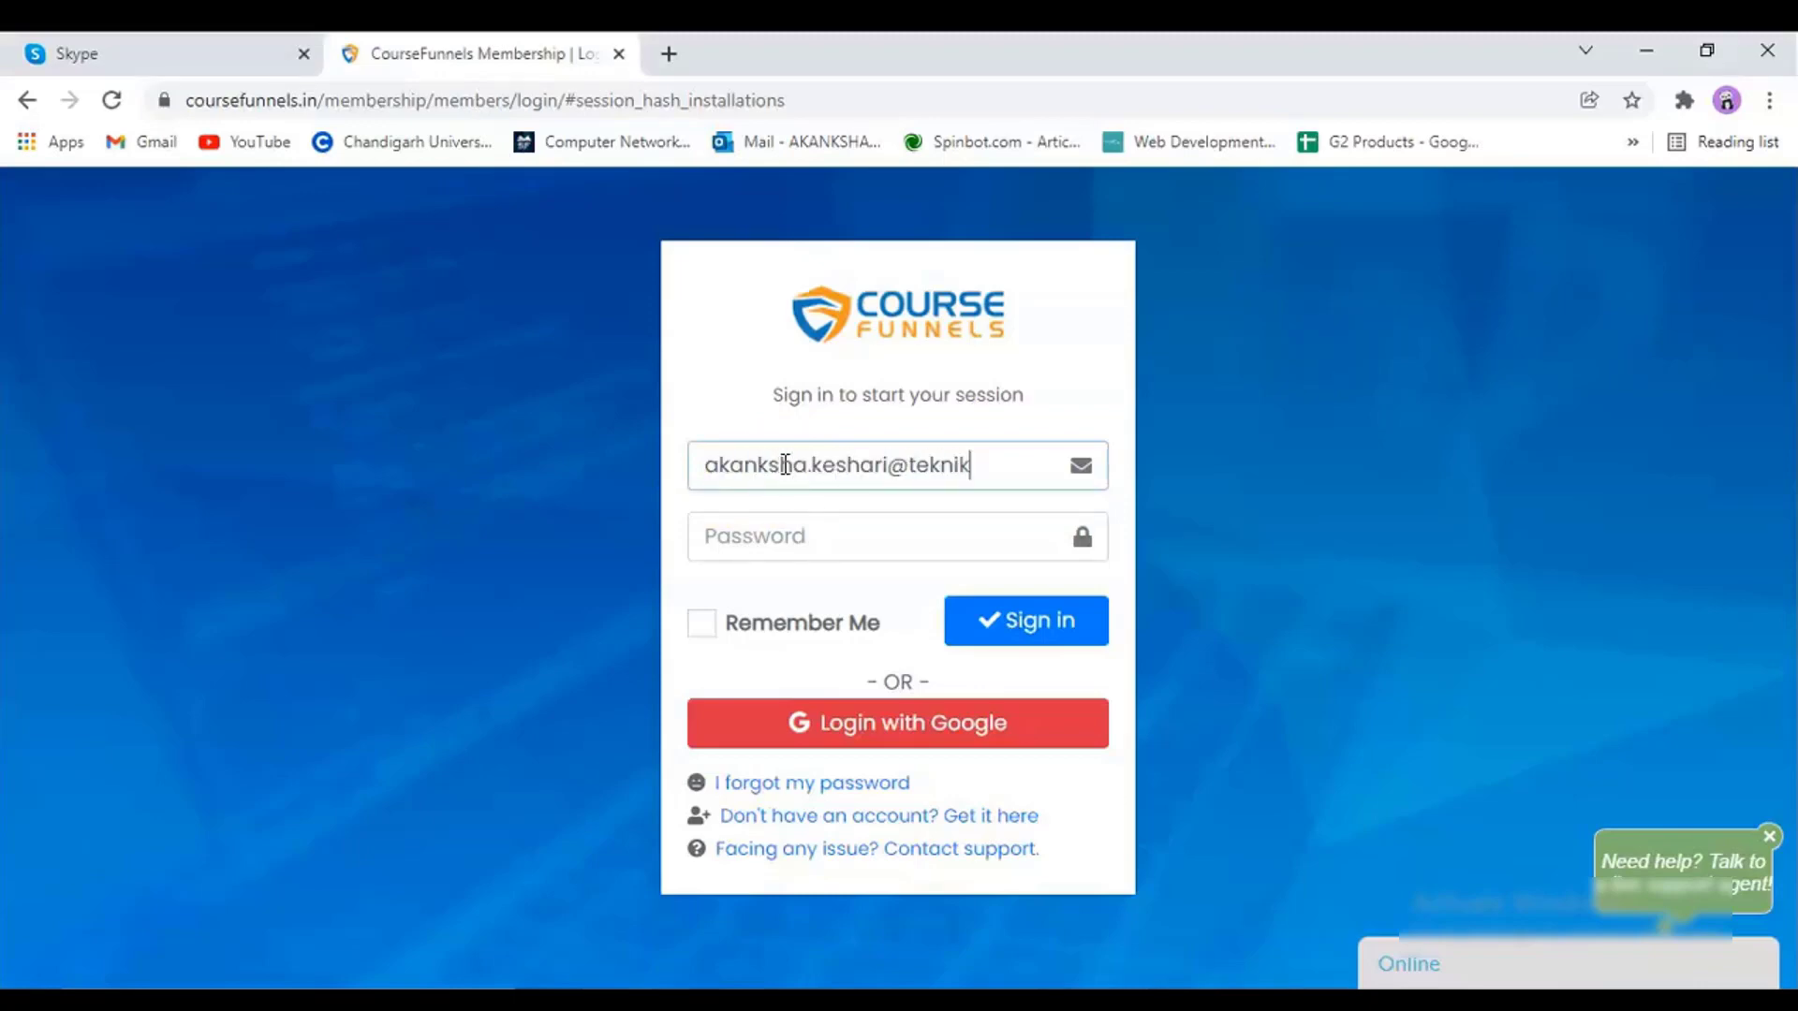
{"action": "type", "text": "om"}
{"action": "left_click", "coordinate": [773, 538]}
{"action": "type", "text": "*********"}
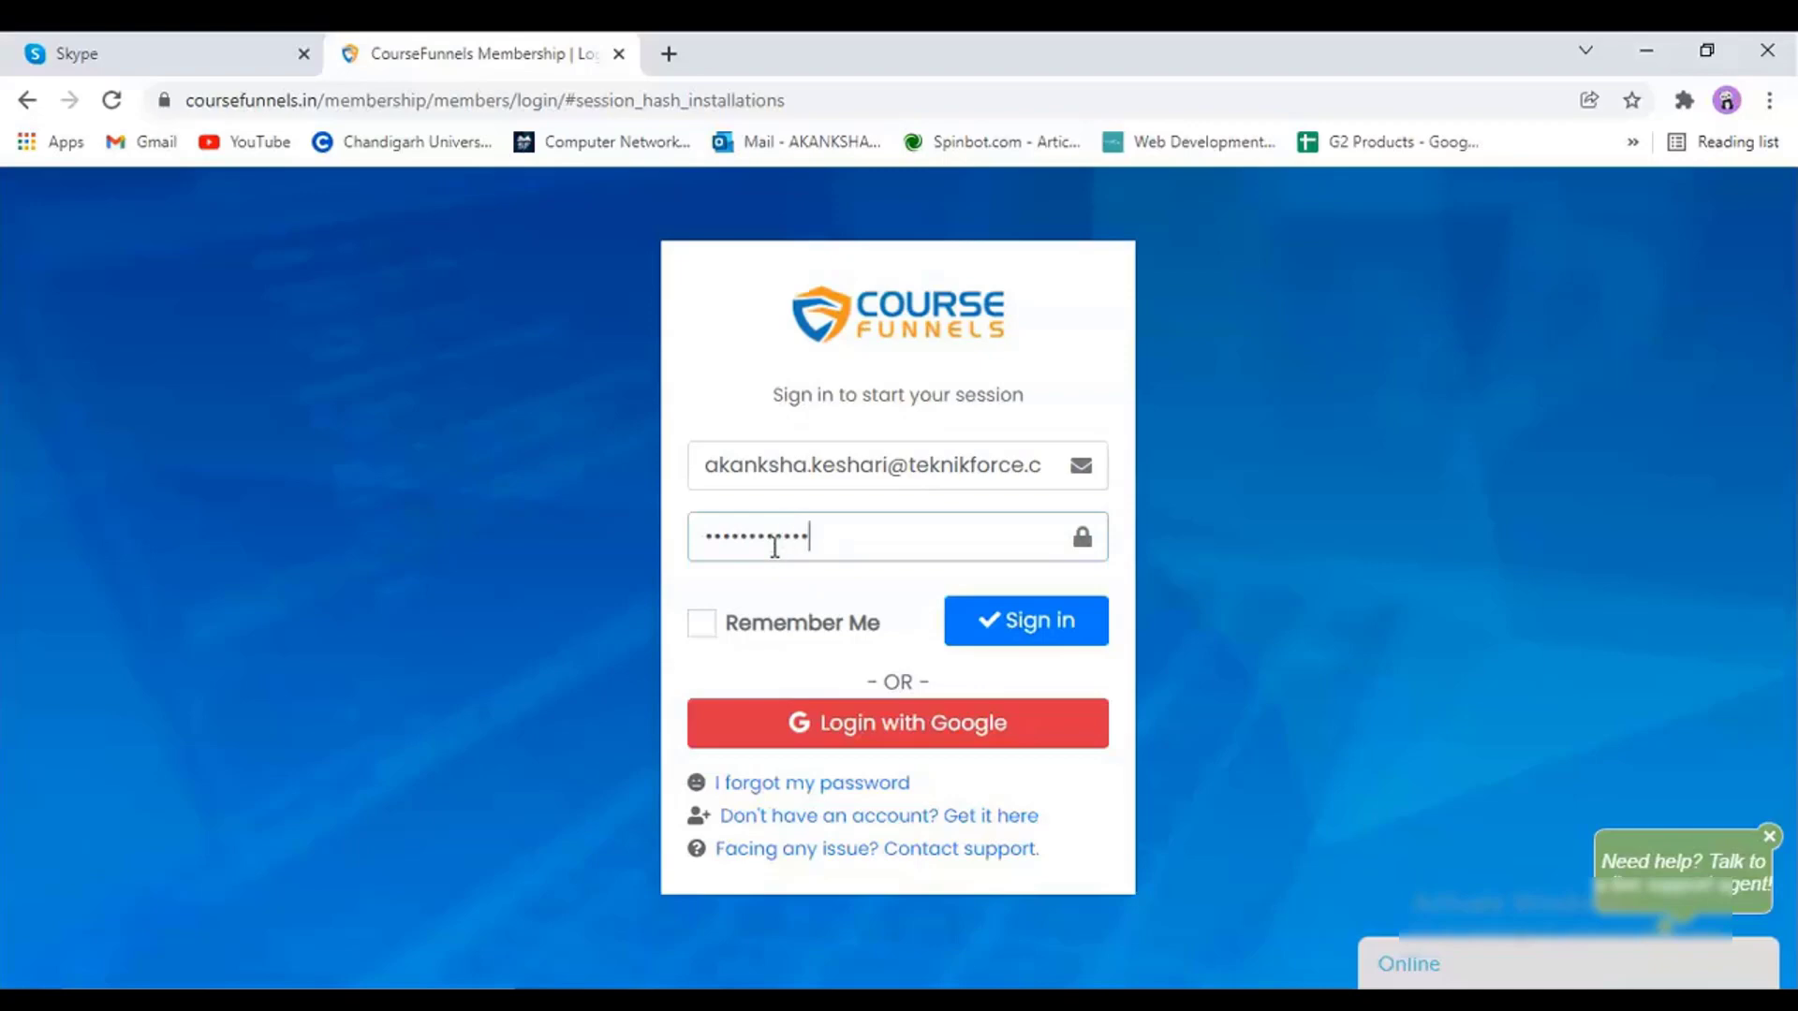
{"action": "left_click", "coordinate": [1041, 626]}
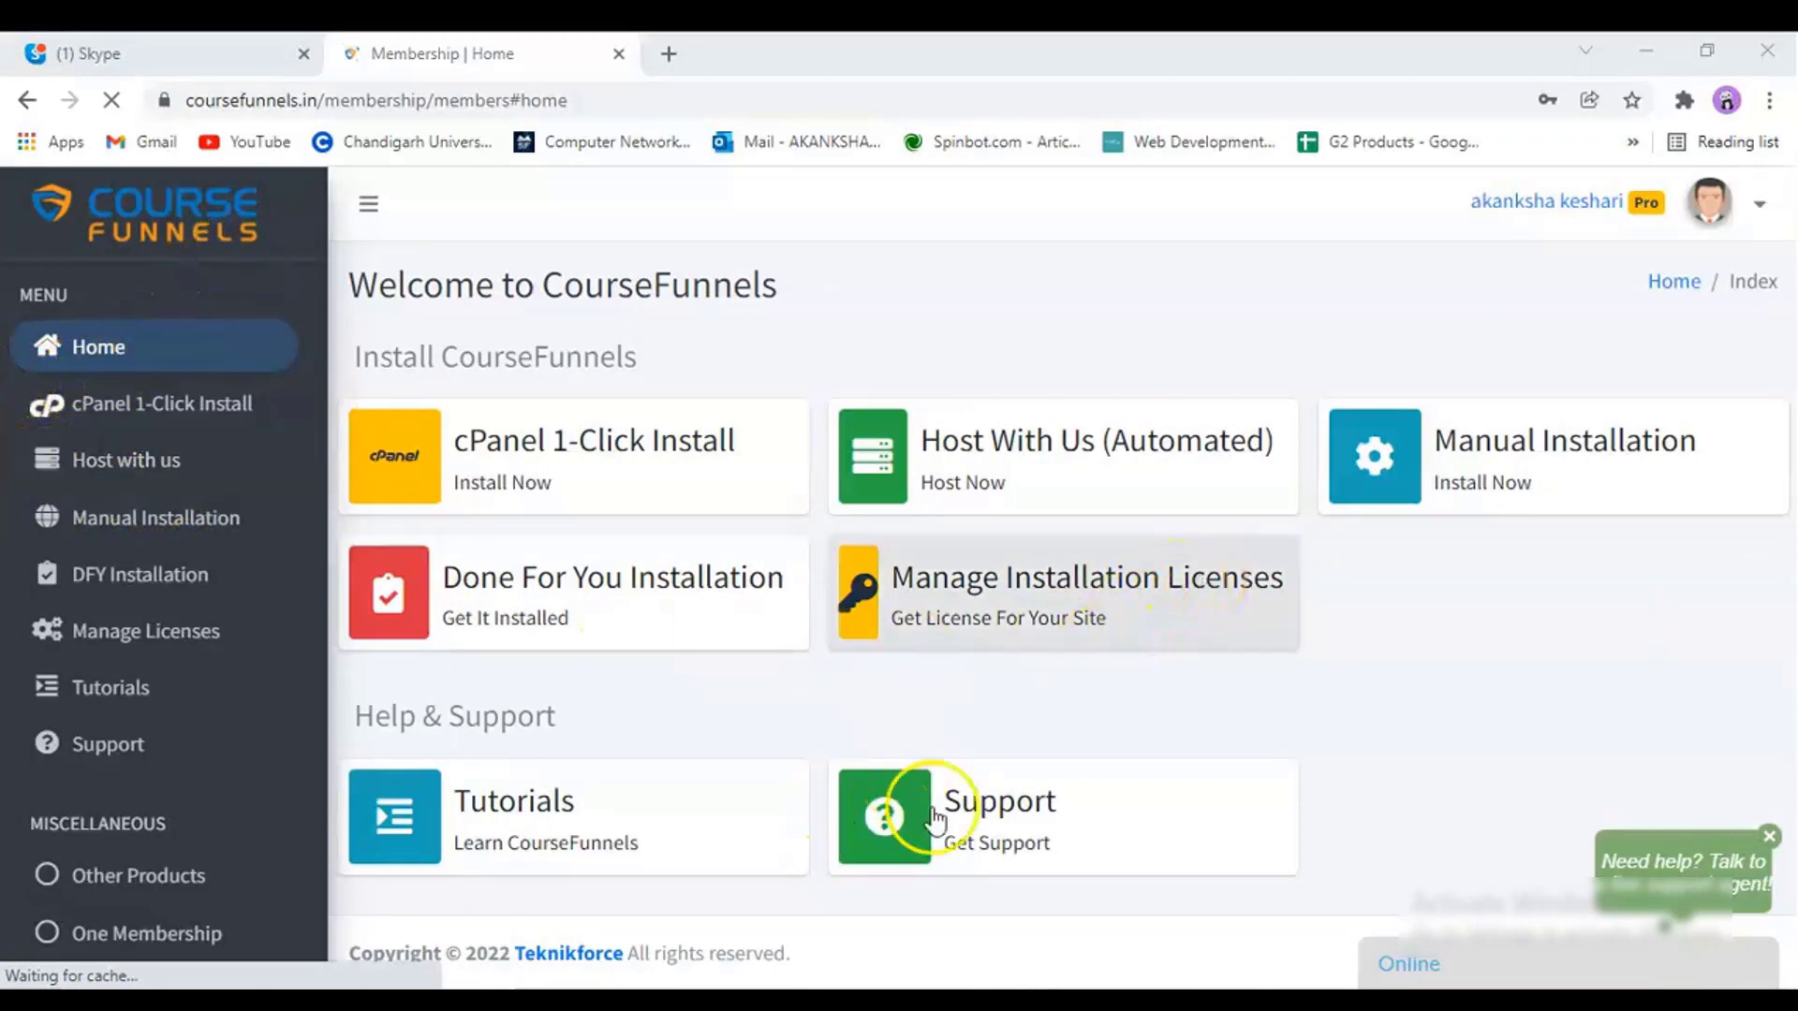
View the For Hosting manual installation steps and cancel the Course-Funnels (2).zip download
{"action": "left_click", "coordinate": [110, 524]}
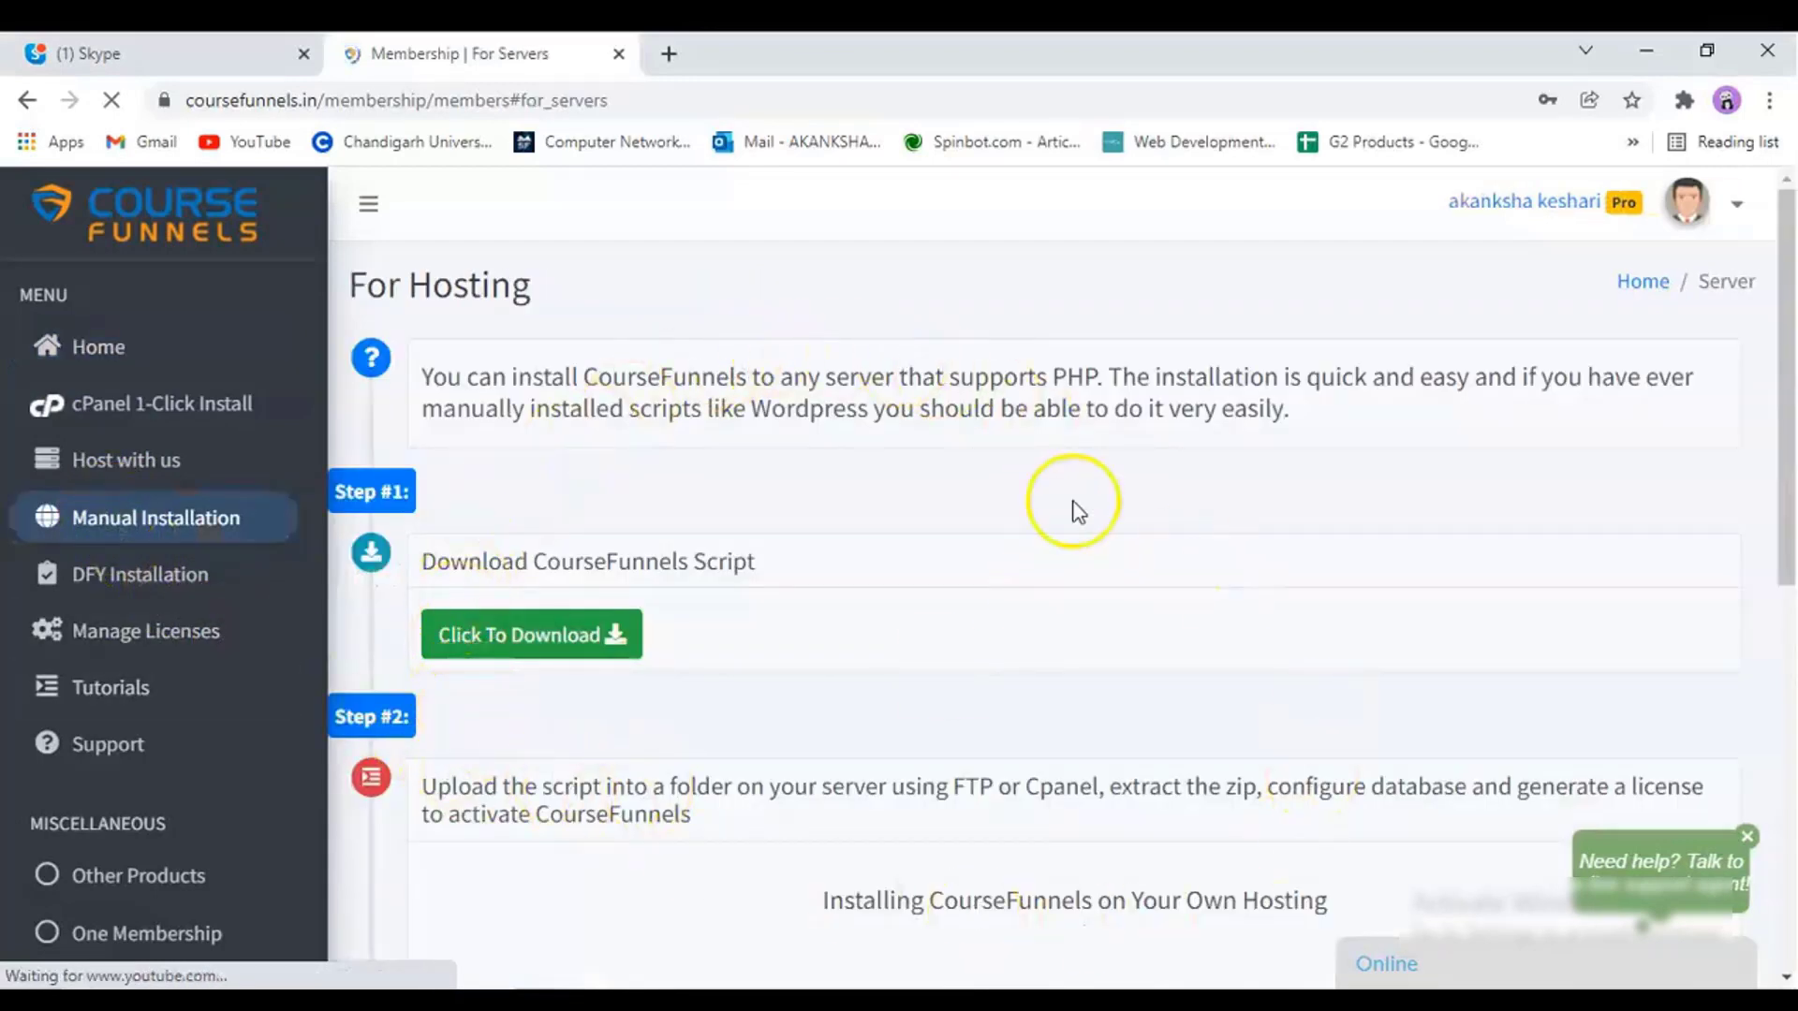
{"action": "scroll", "coordinate": [762, 450], "scroll_direction": "down", "scroll_amount": 10}
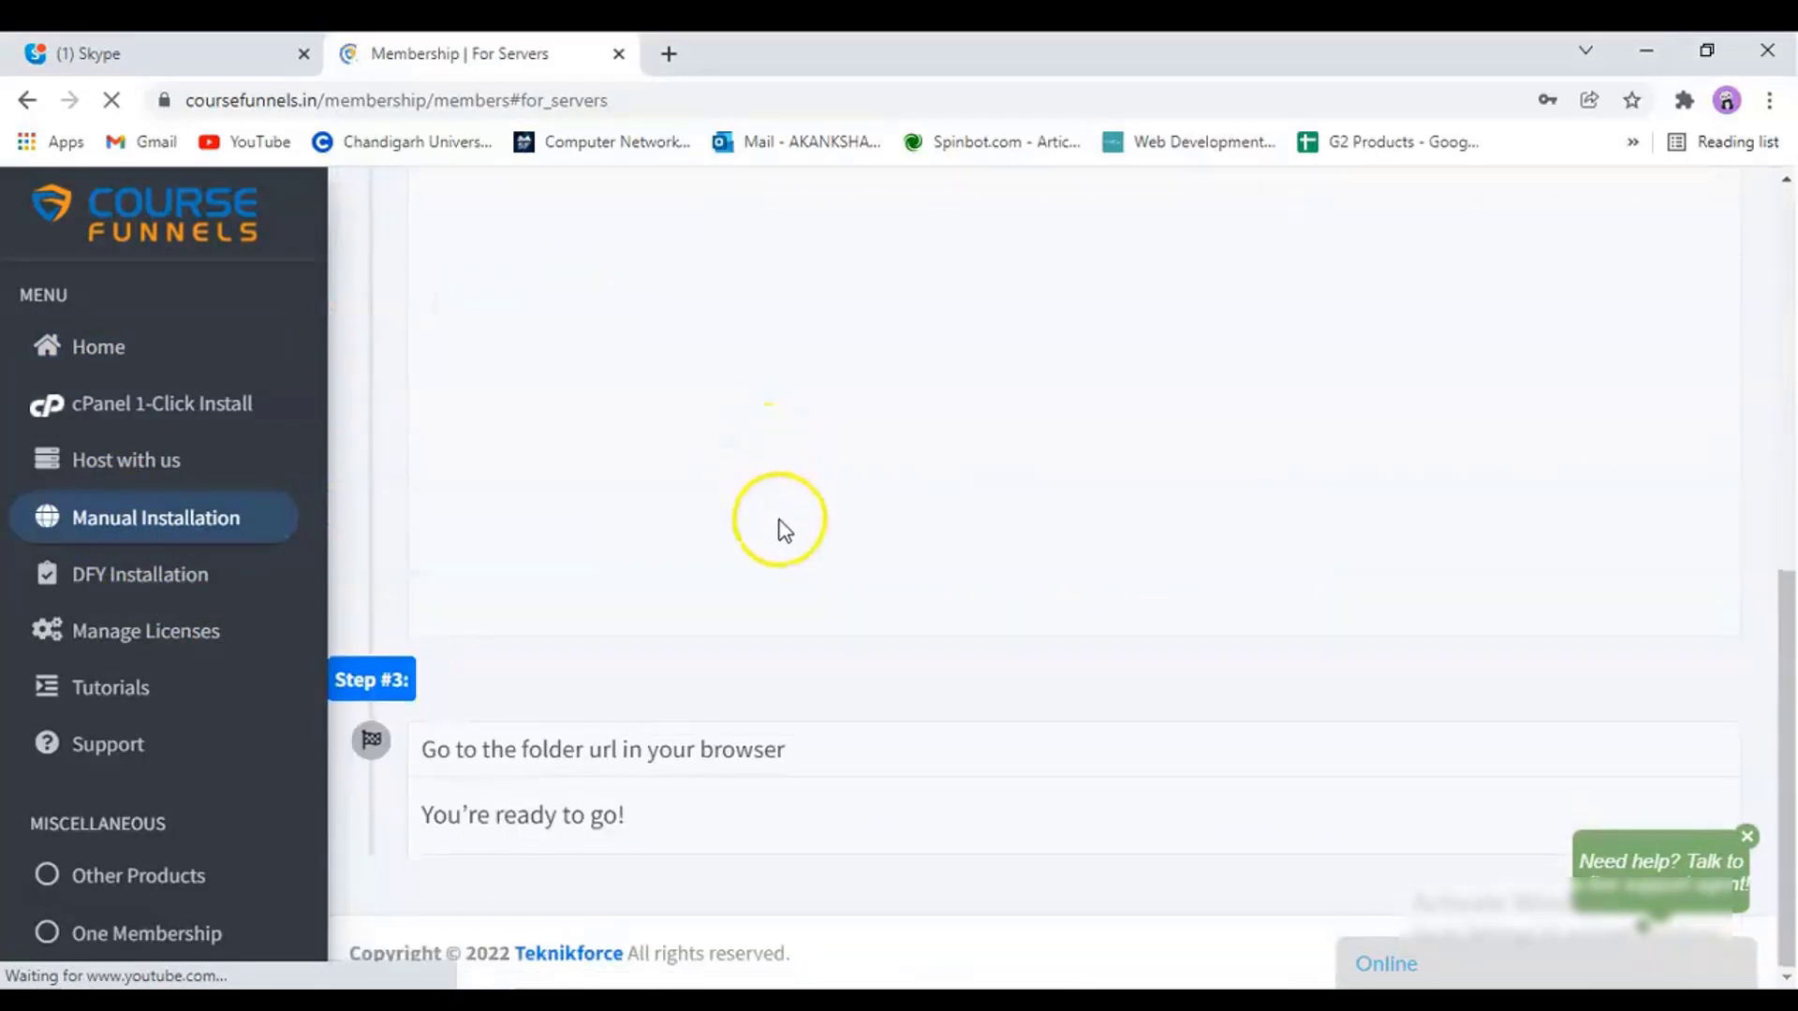
{"action": "scroll", "coordinate": [785, 531], "scroll_direction": "up", "scroll_amount": 3}
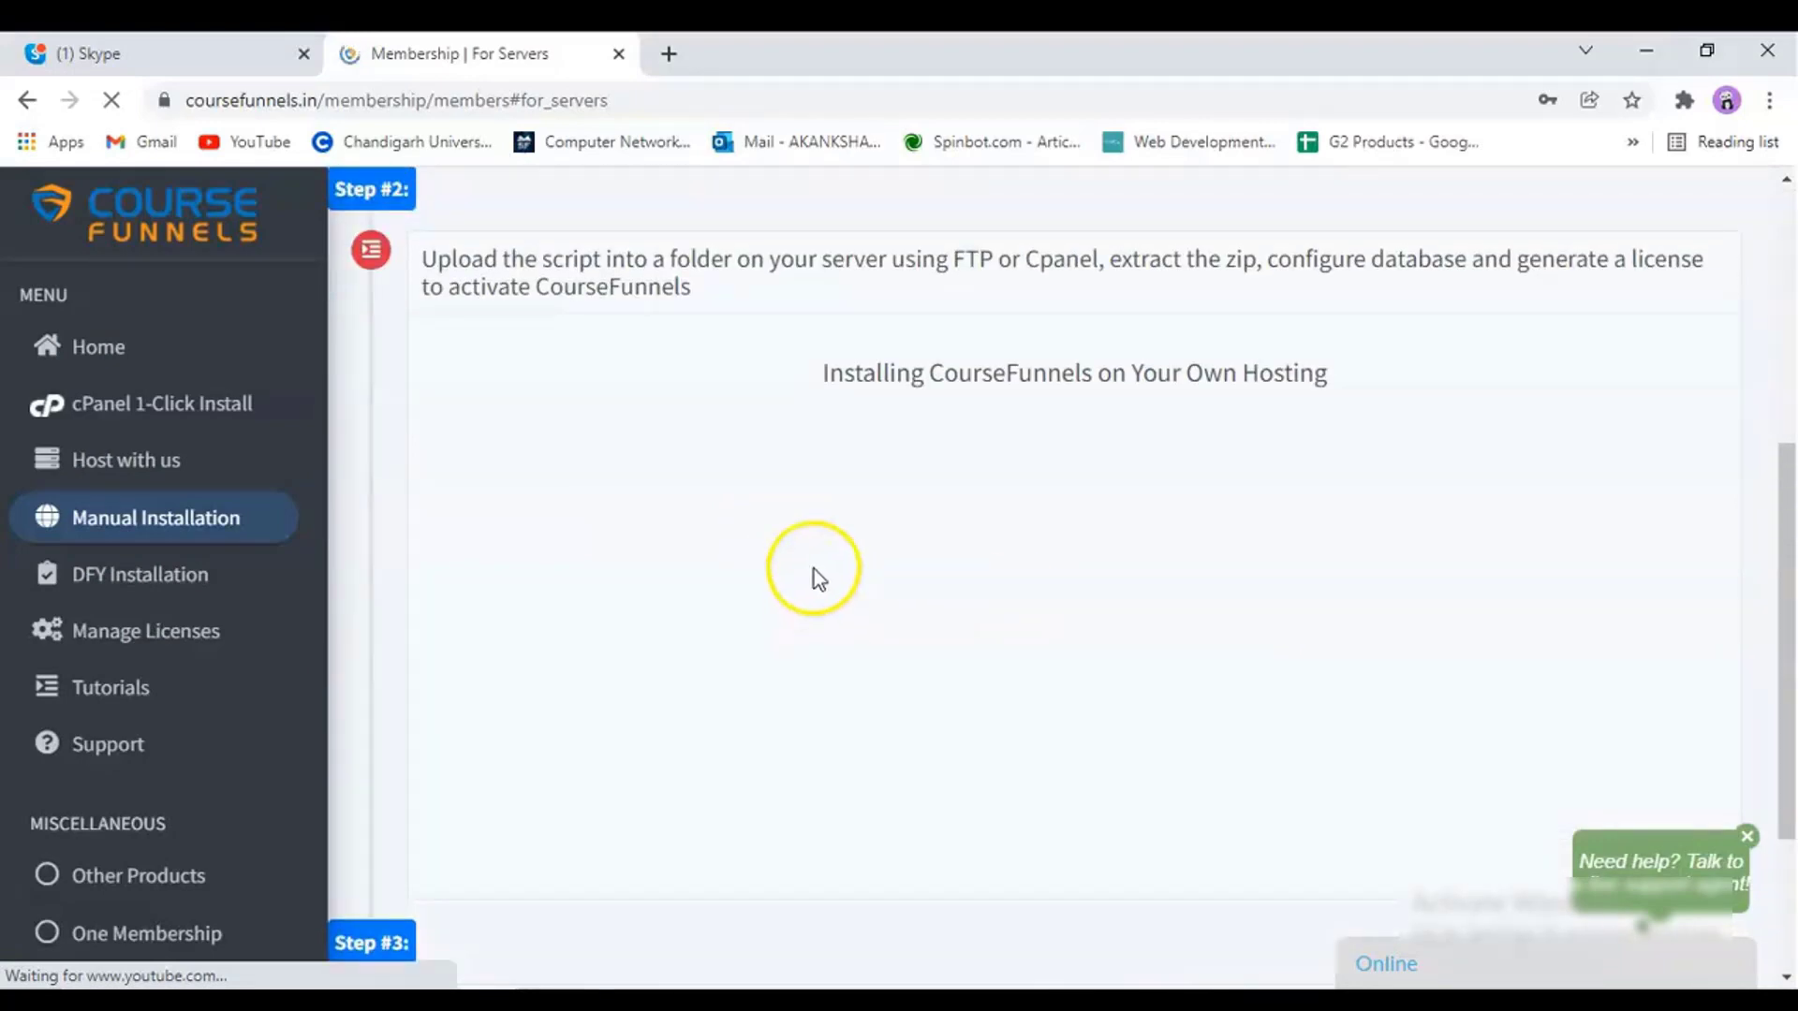
{"action": "scroll", "coordinate": [980, 562], "scroll_direction": "up", "scroll_amount": 2}
{"action": "scroll", "coordinate": [868, 586], "scroll_direction": "up", "scroll_amount": 2}
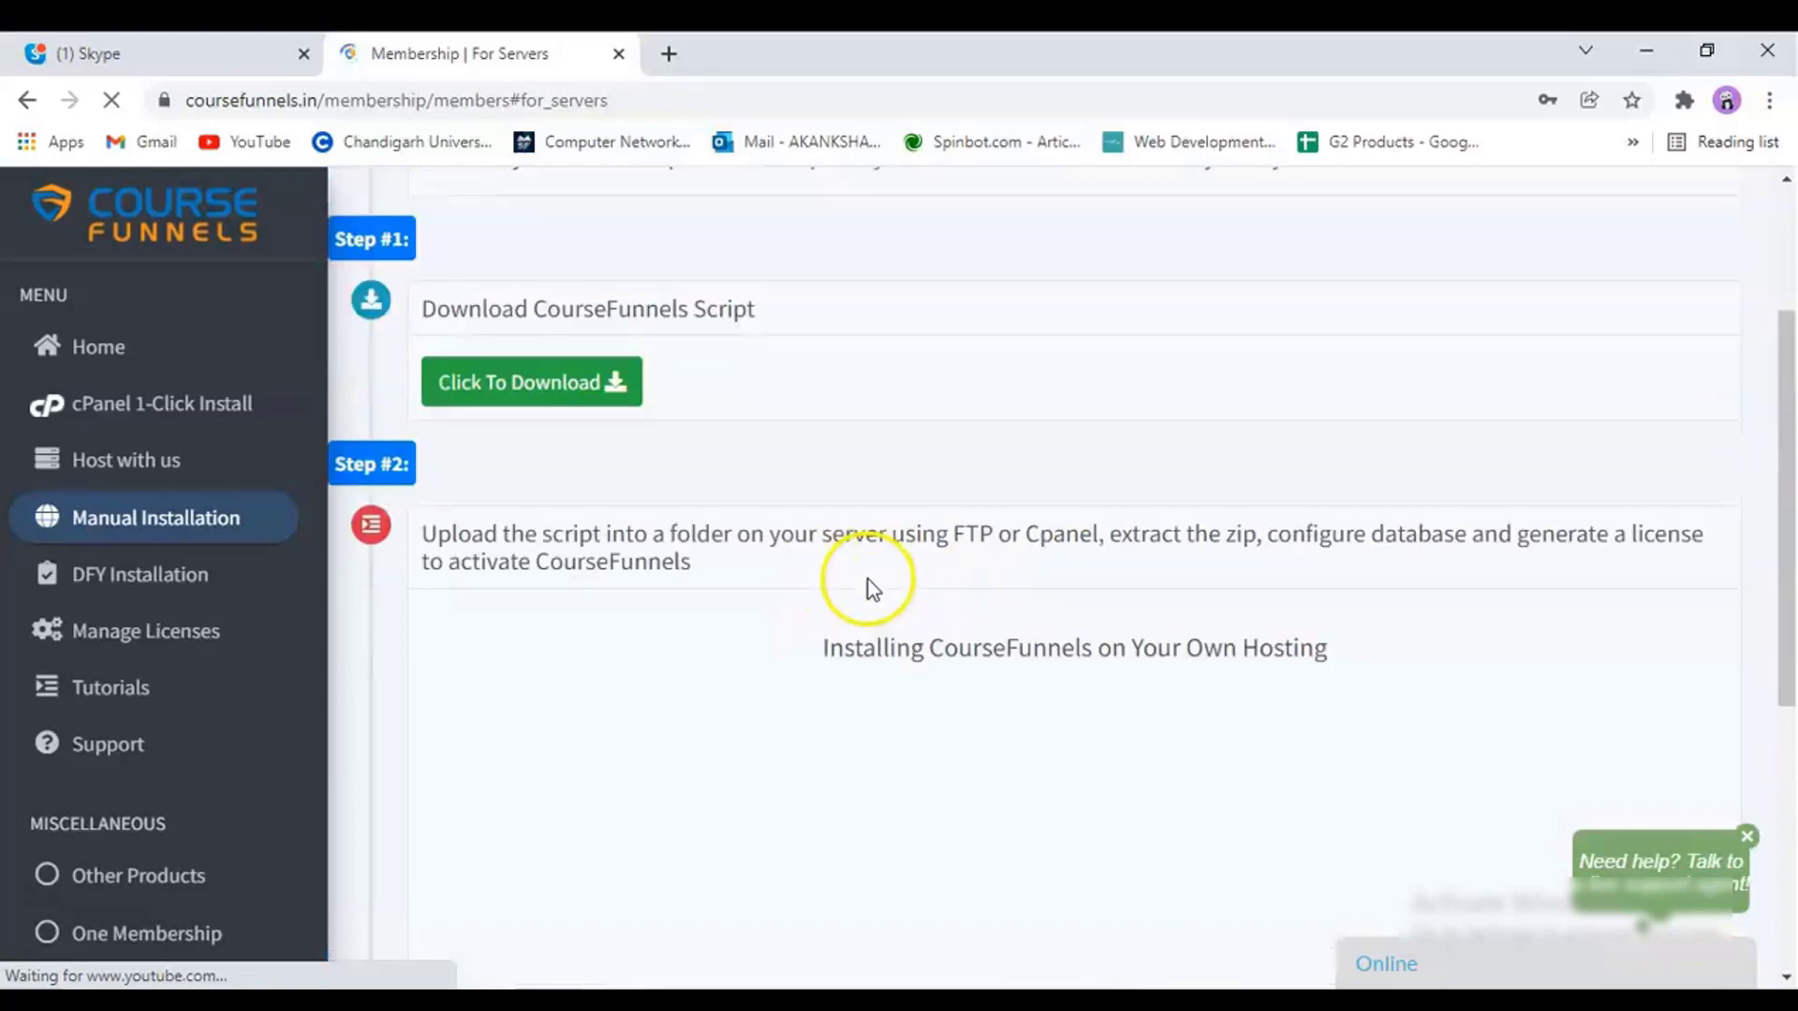
{"action": "scroll", "coordinate": [869, 587], "scroll_direction": "up", "scroll_amount": 3}
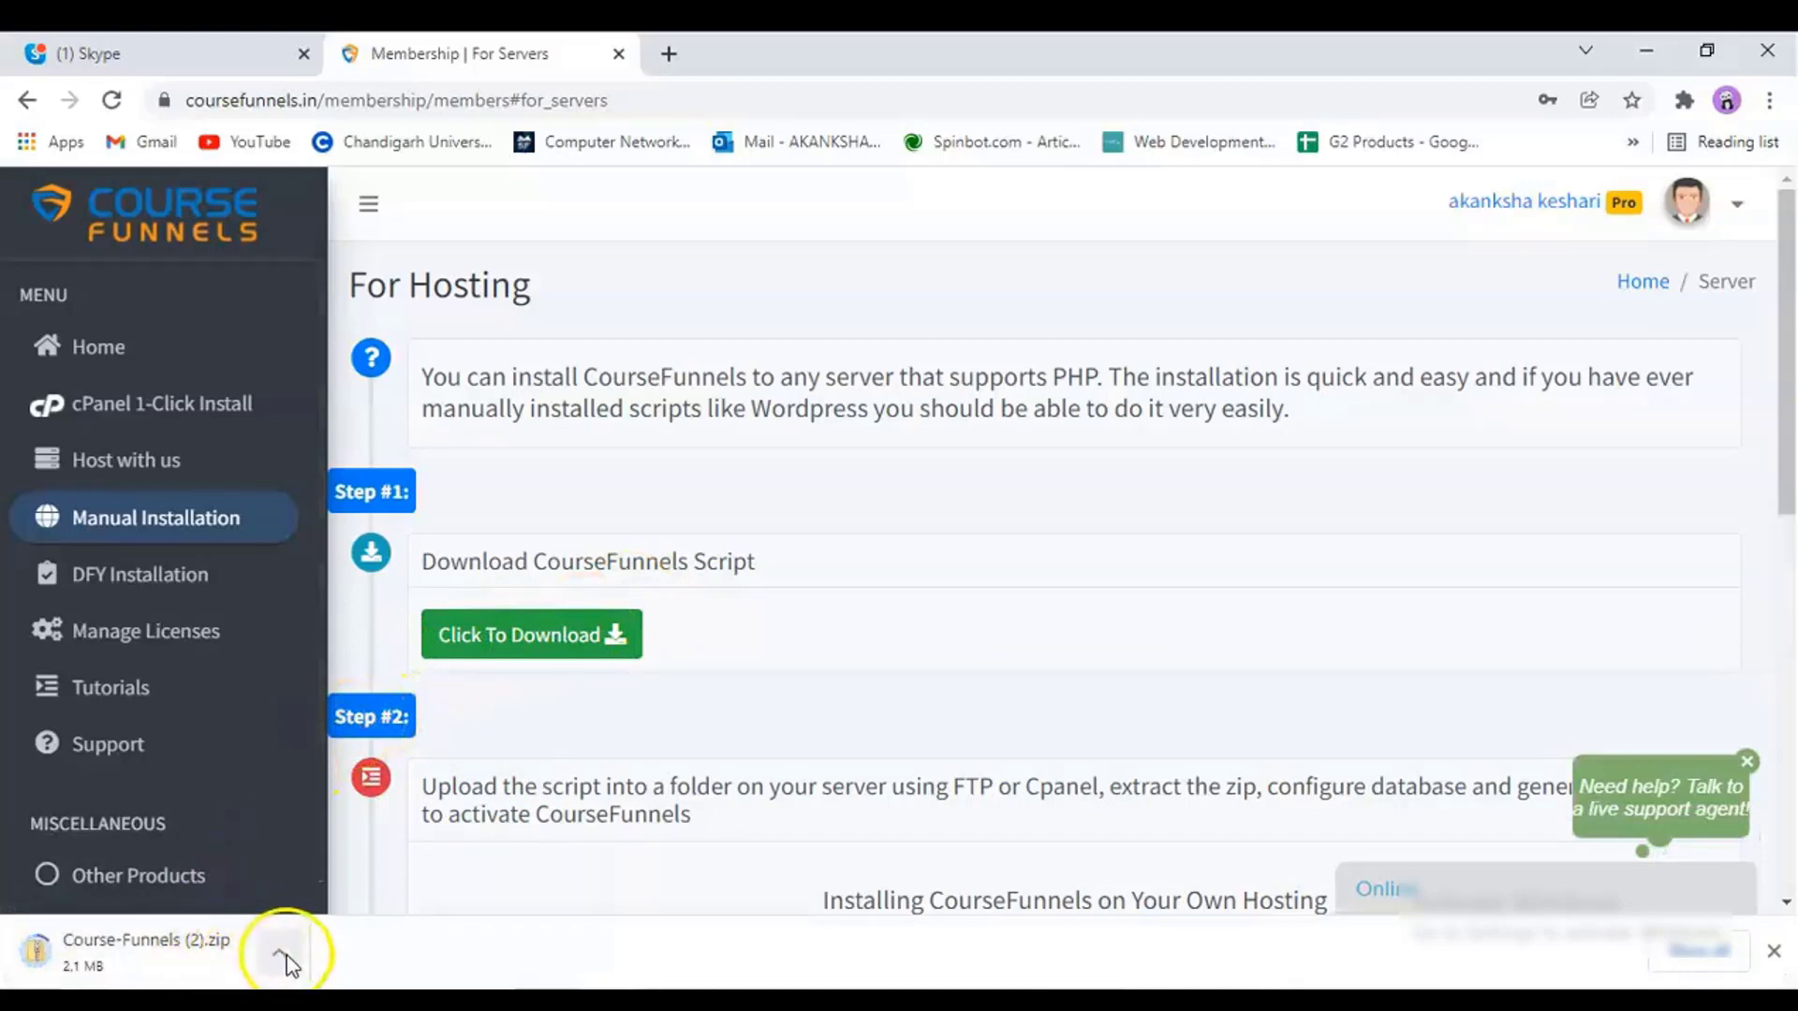
{"action": "left_click", "coordinate": [281, 955]}
{"action": "left_click", "coordinate": [321, 909]}
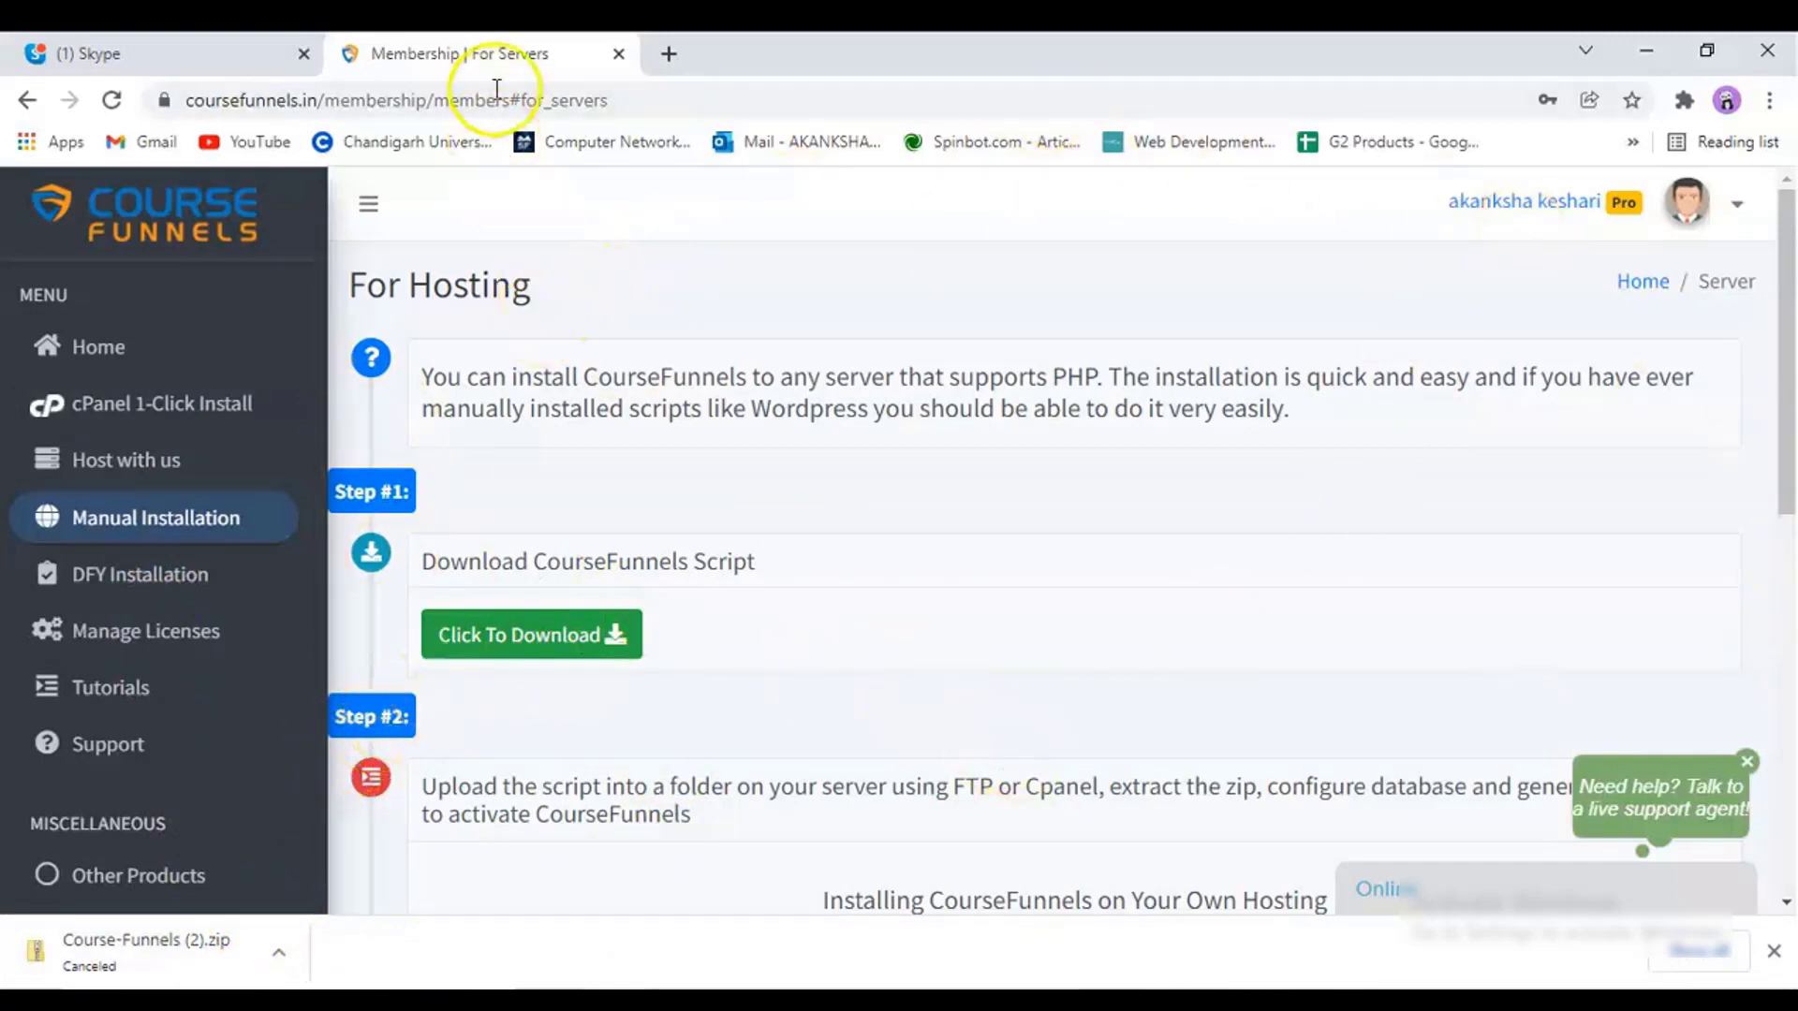
Log in to cPanel at jeetforlife.in:2083 in a new tab and scroll to the Files section
{"action": "left_click", "coordinate": [668, 54]}
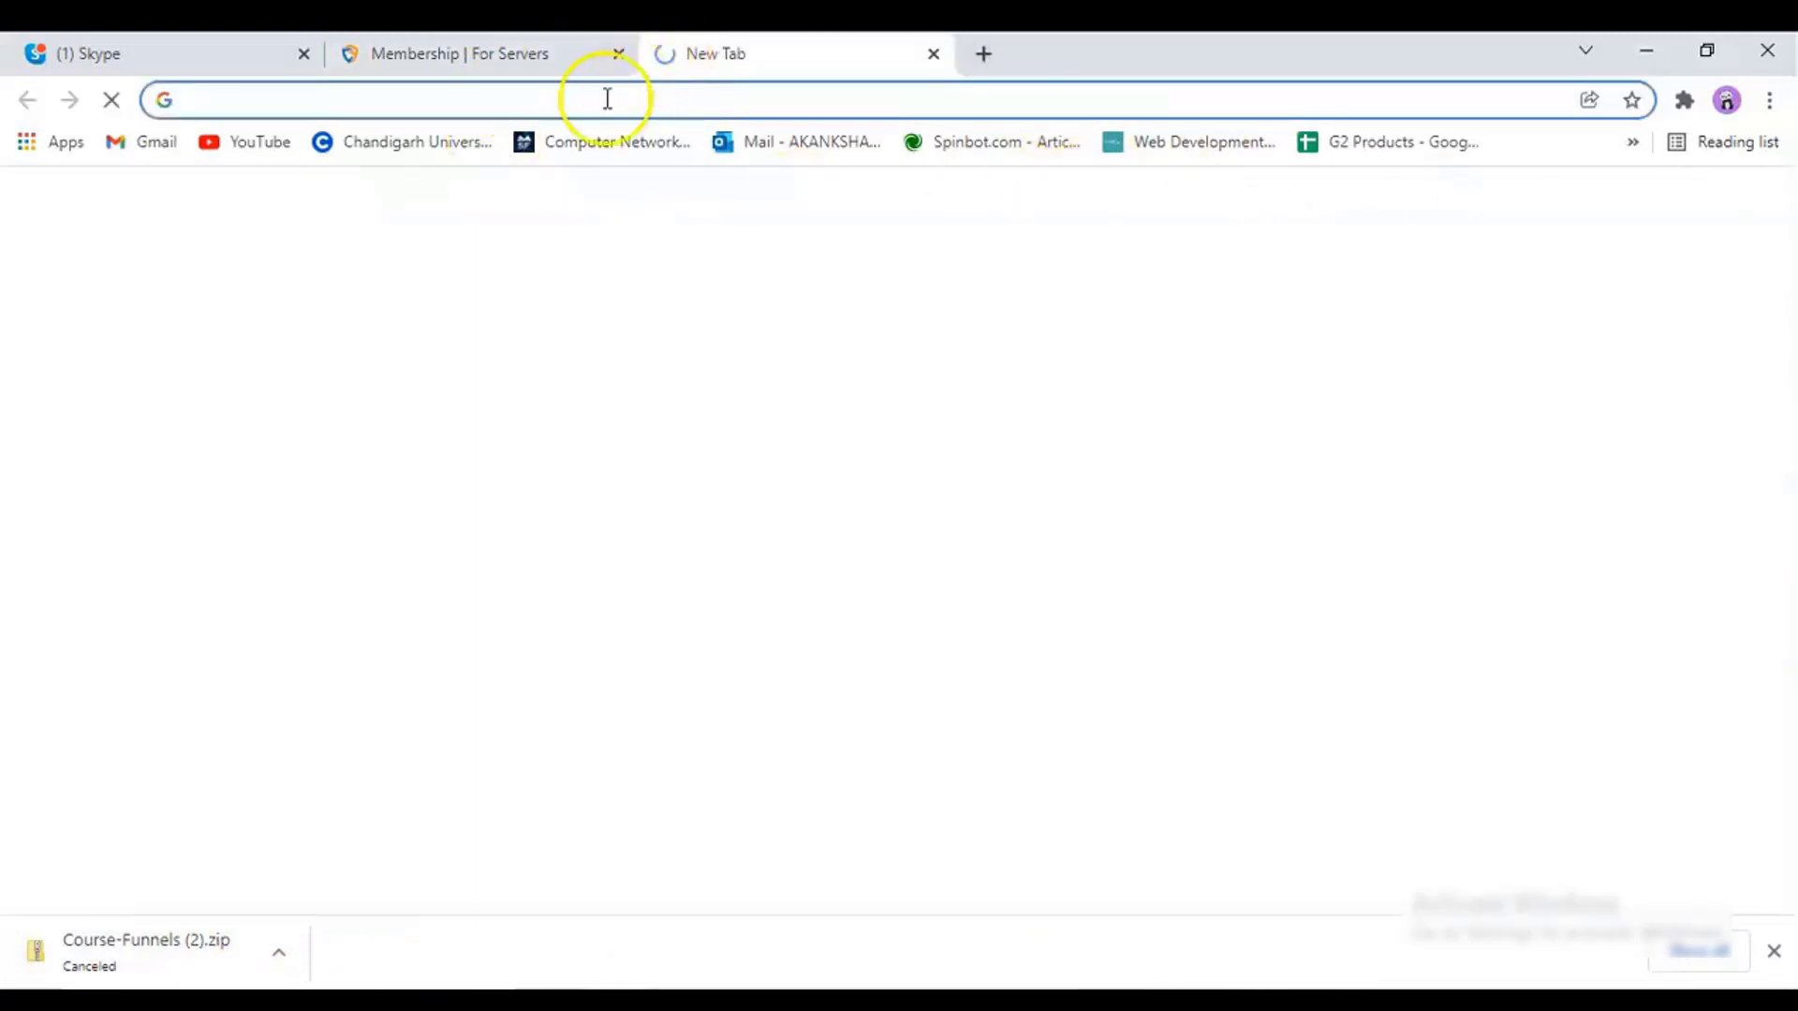
{"action": "type", "text": "jeetforlife.in:2083"}
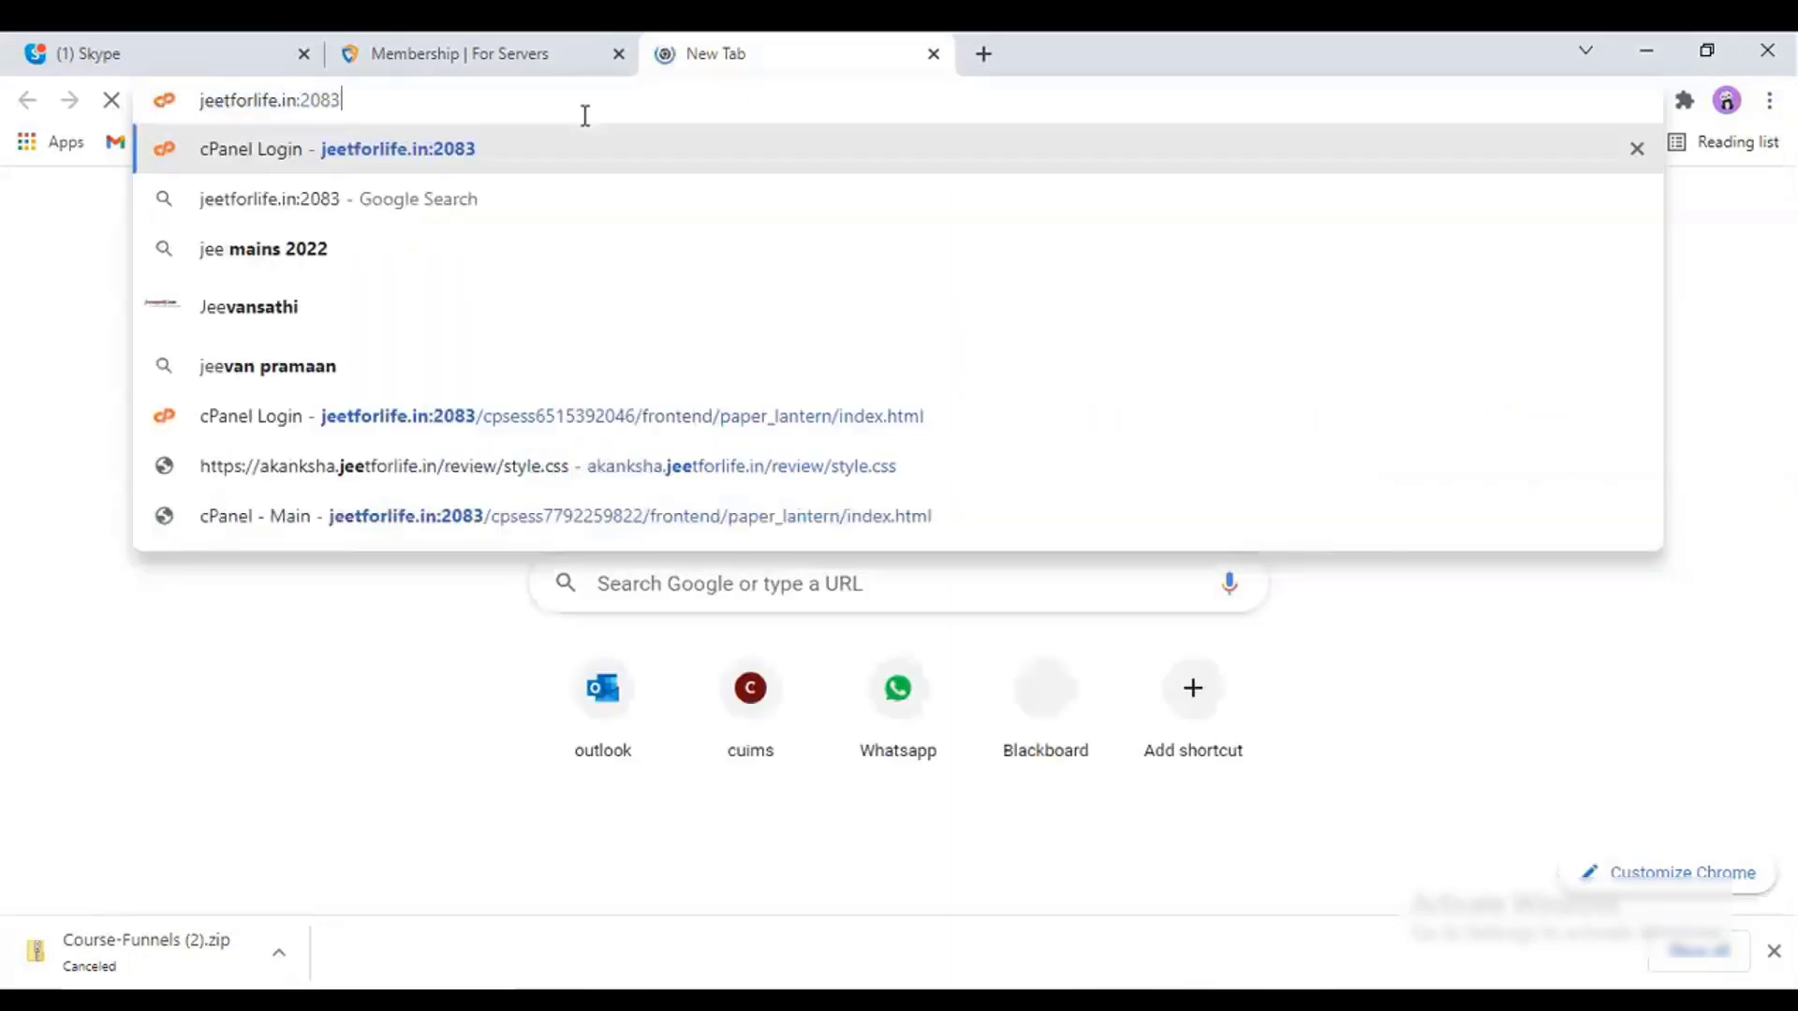
{"action": "key", "text": "Return"}
{"action": "left_click", "coordinate": [862, 711]}
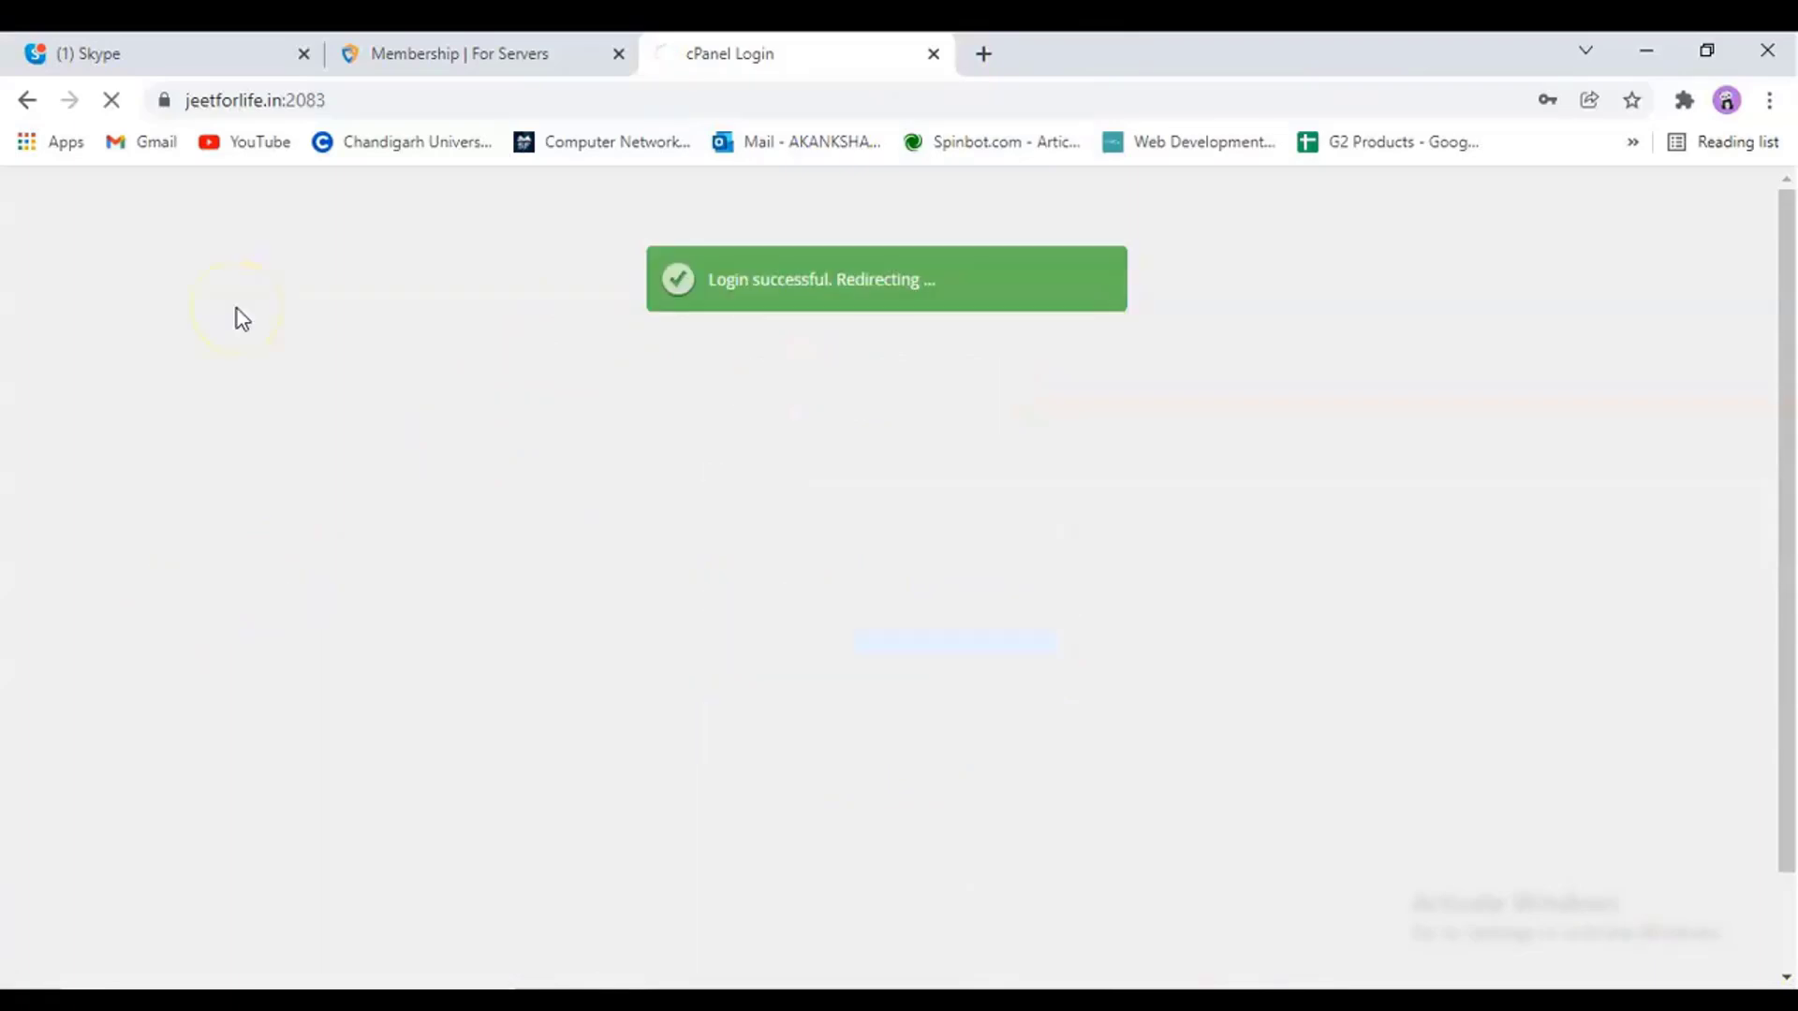
{"action": "scroll", "coordinate": [290, 337], "scroll_direction": "down", "scroll_amount": 3}
{"action": "scroll", "coordinate": [289, 346], "scroll_direction": "down", "scroll_amount": 2}
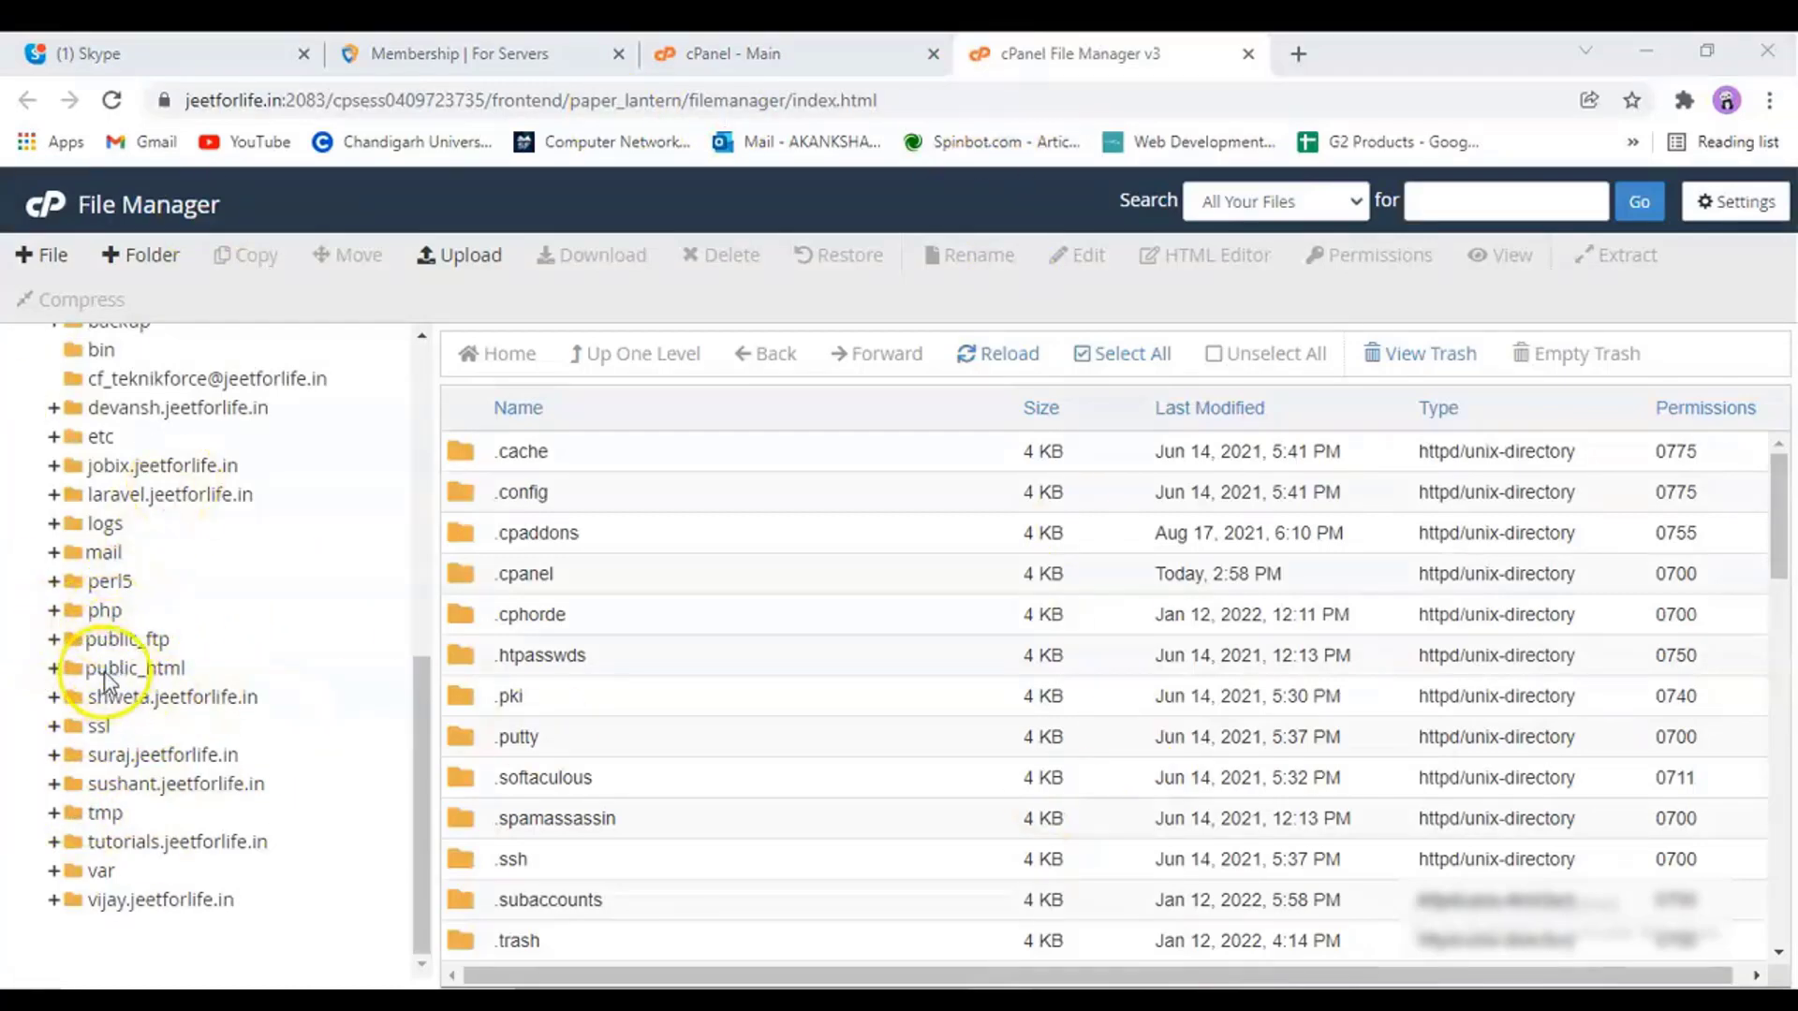
Collapse public_html in the folder tree and open the tutorials.jeetforlife.in folder
{"action": "left_click", "coordinate": [143, 674]}
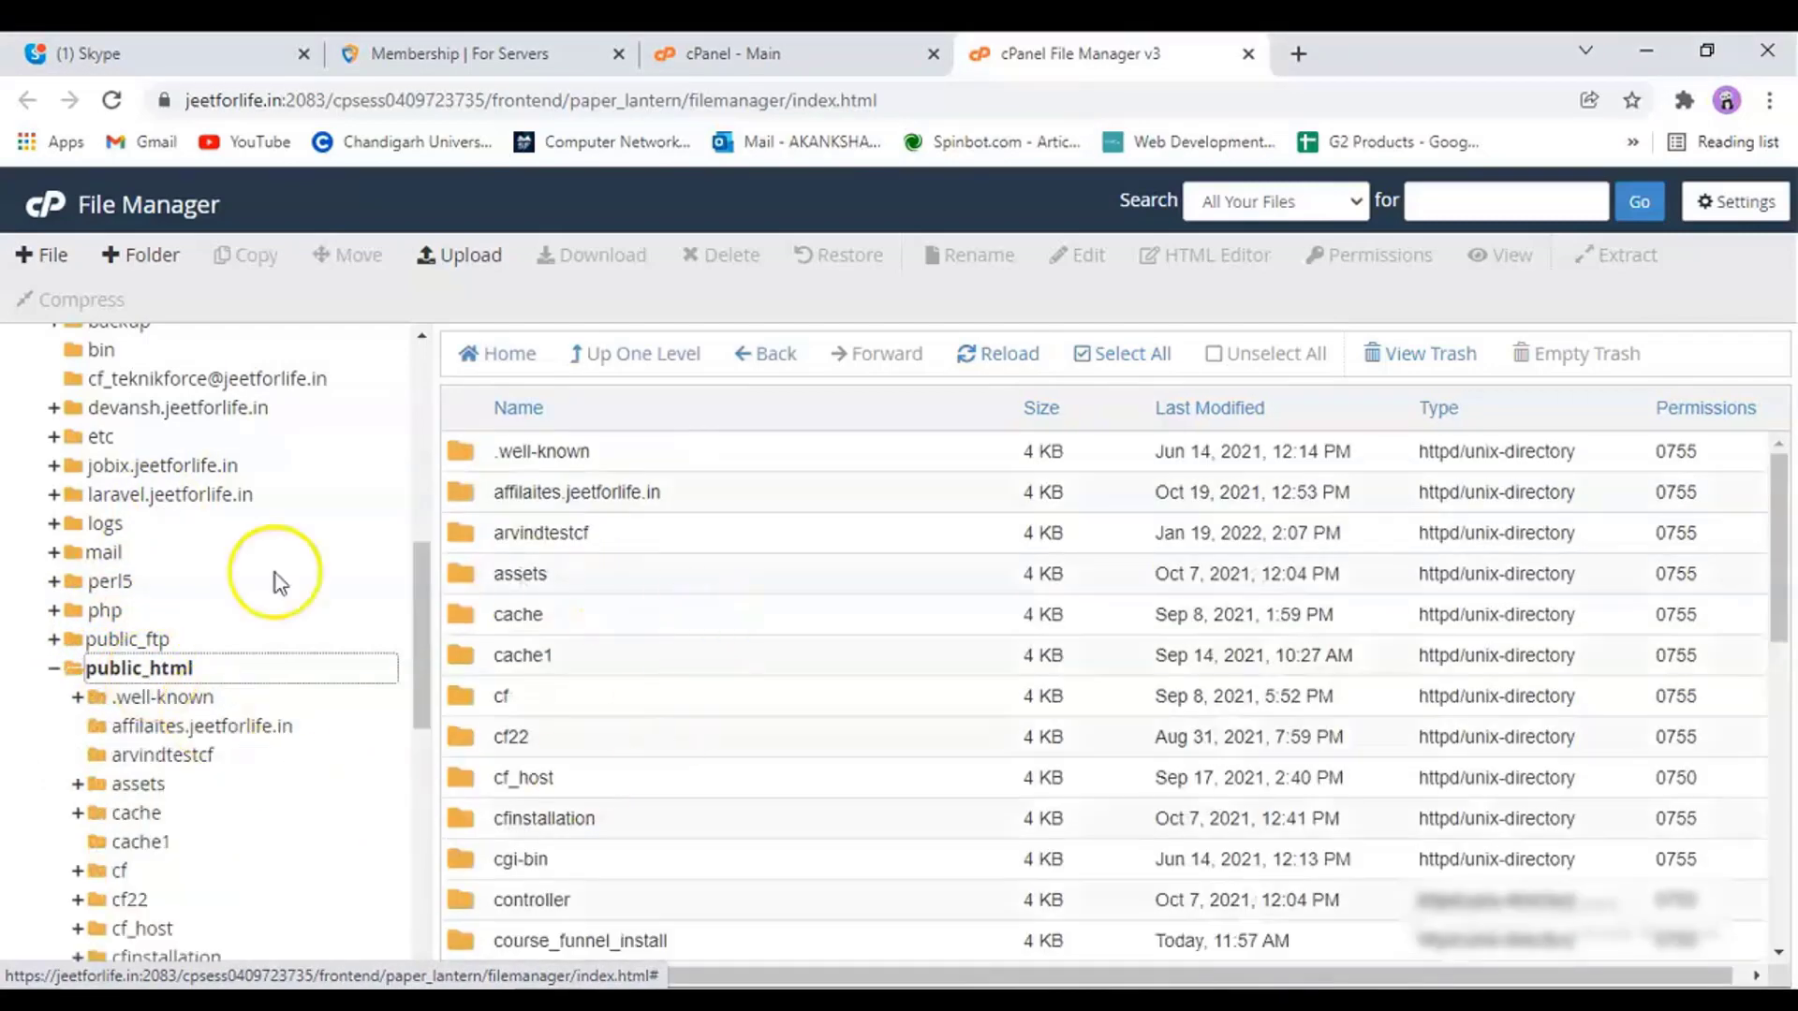
{"action": "left_click", "coordinate": [55, 672]}
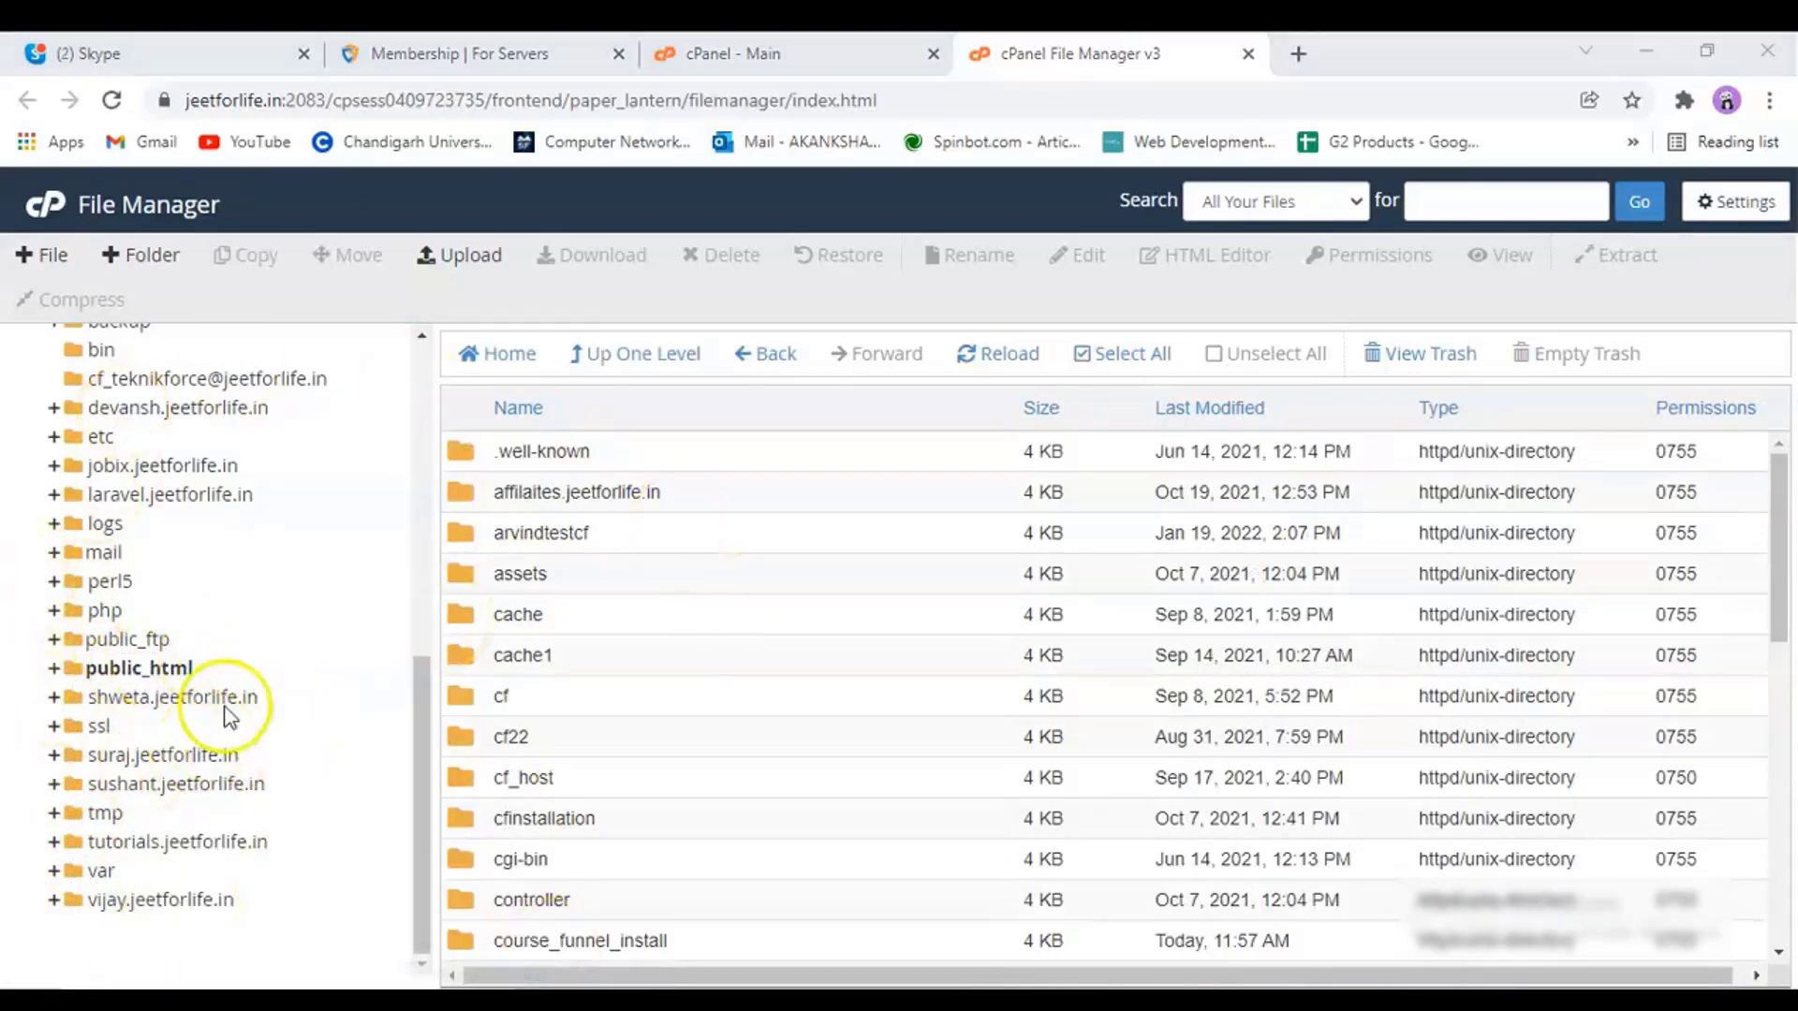
{"action": "left_click", "coordinate": [152, 840]}
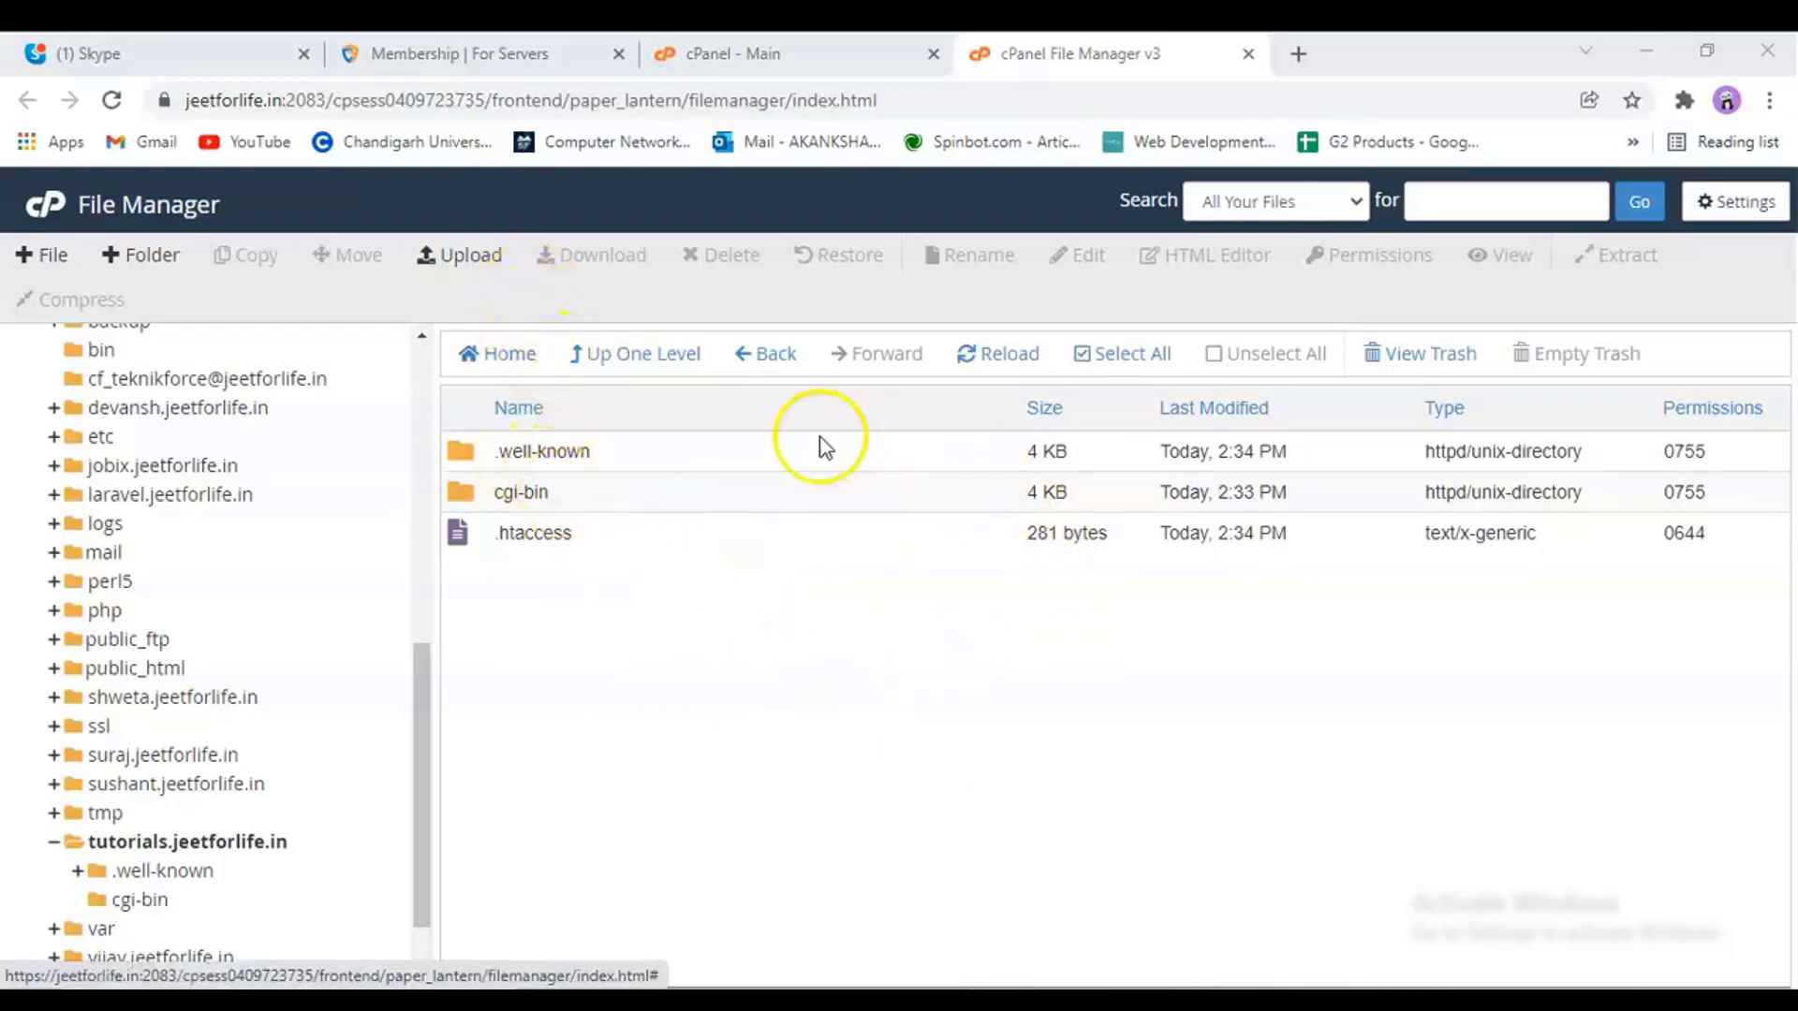
Upload the 33.83 MB Course-Funnels (1).zip archive into tutorials.jeetforlife.in
{"action": "left_click", "coordinate": [447, 269]}
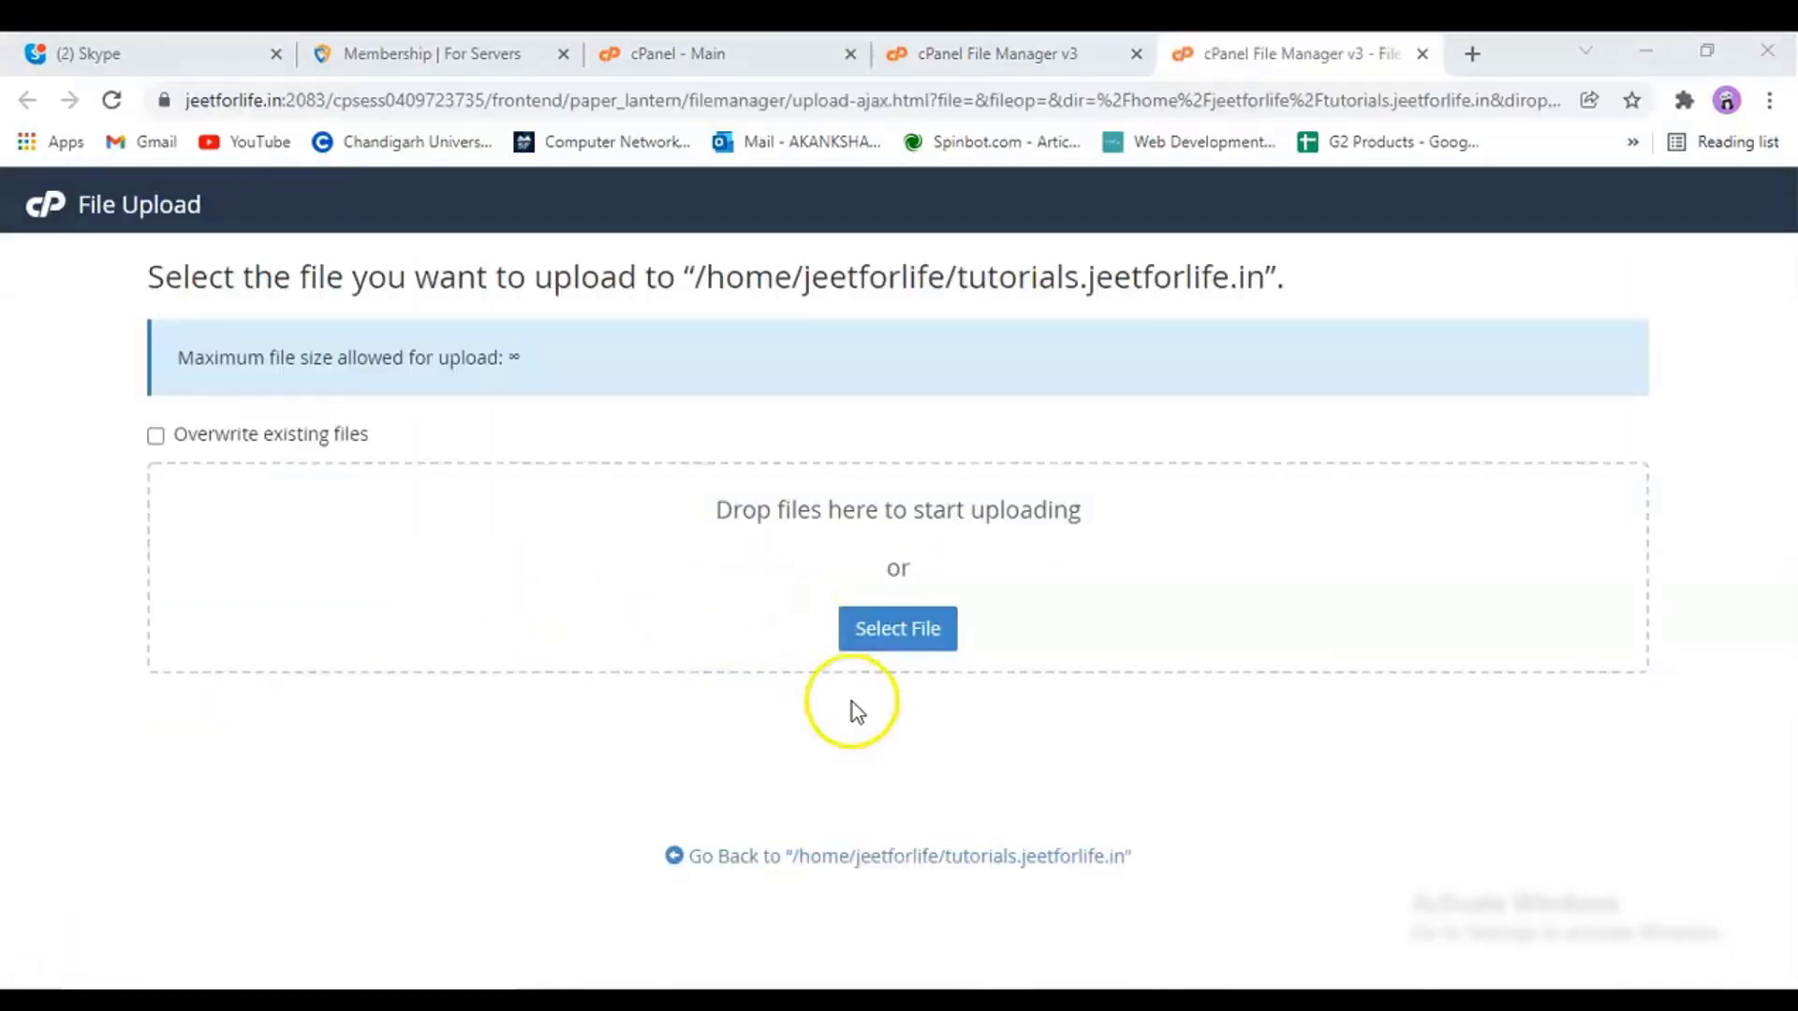
{"action": "left_click", "coordinate": [884, 637]}
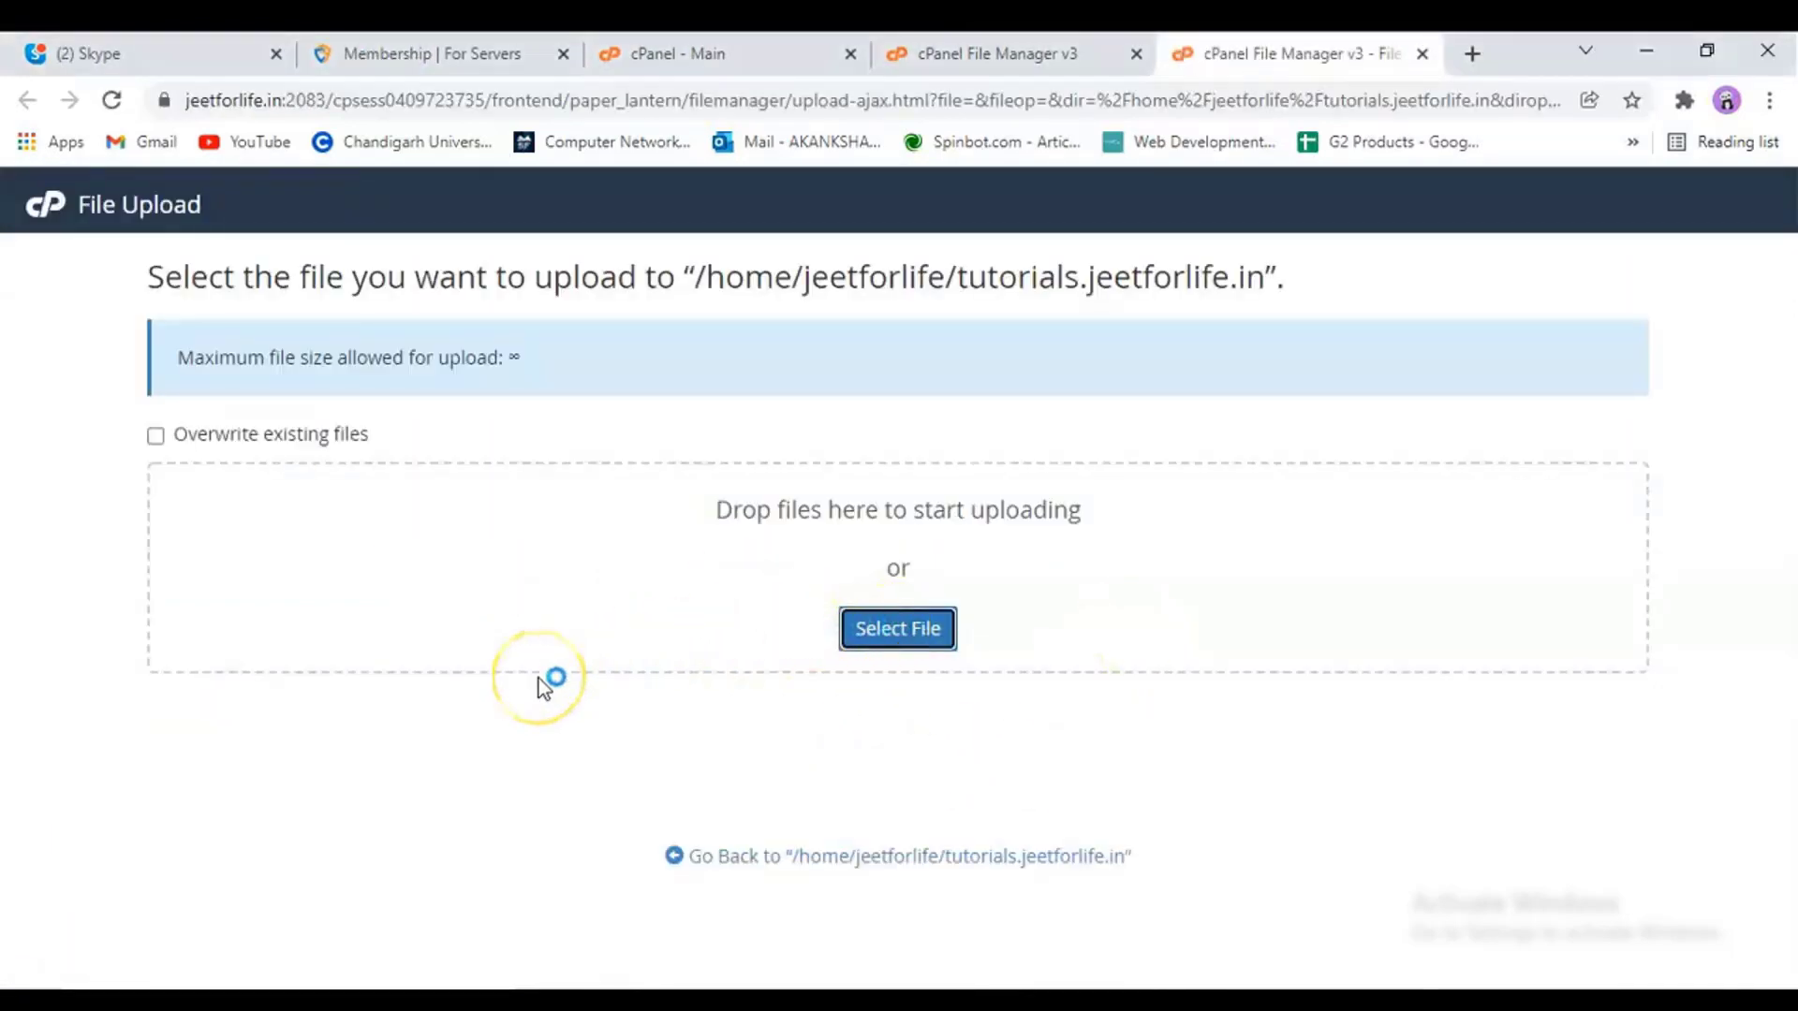
{"action": "left_click", "coordinate": [332, 496]}
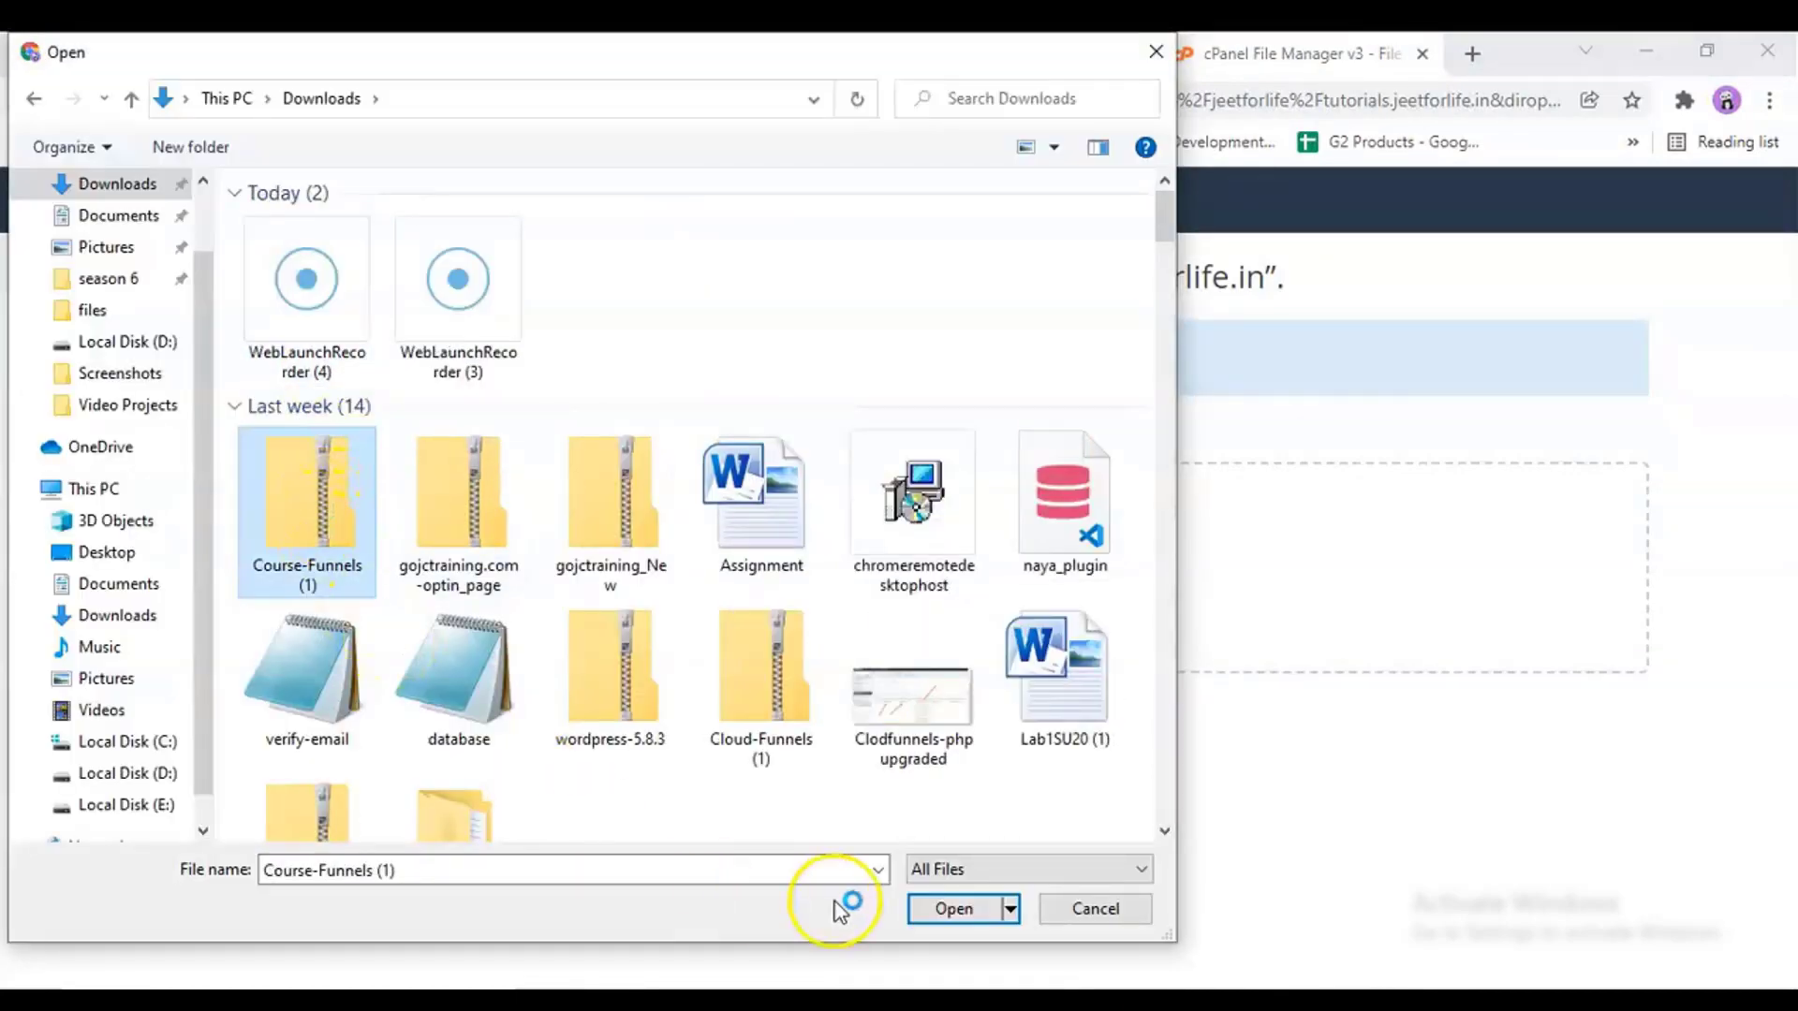
{"action": "left_click", "coordinate": [954, 909]}
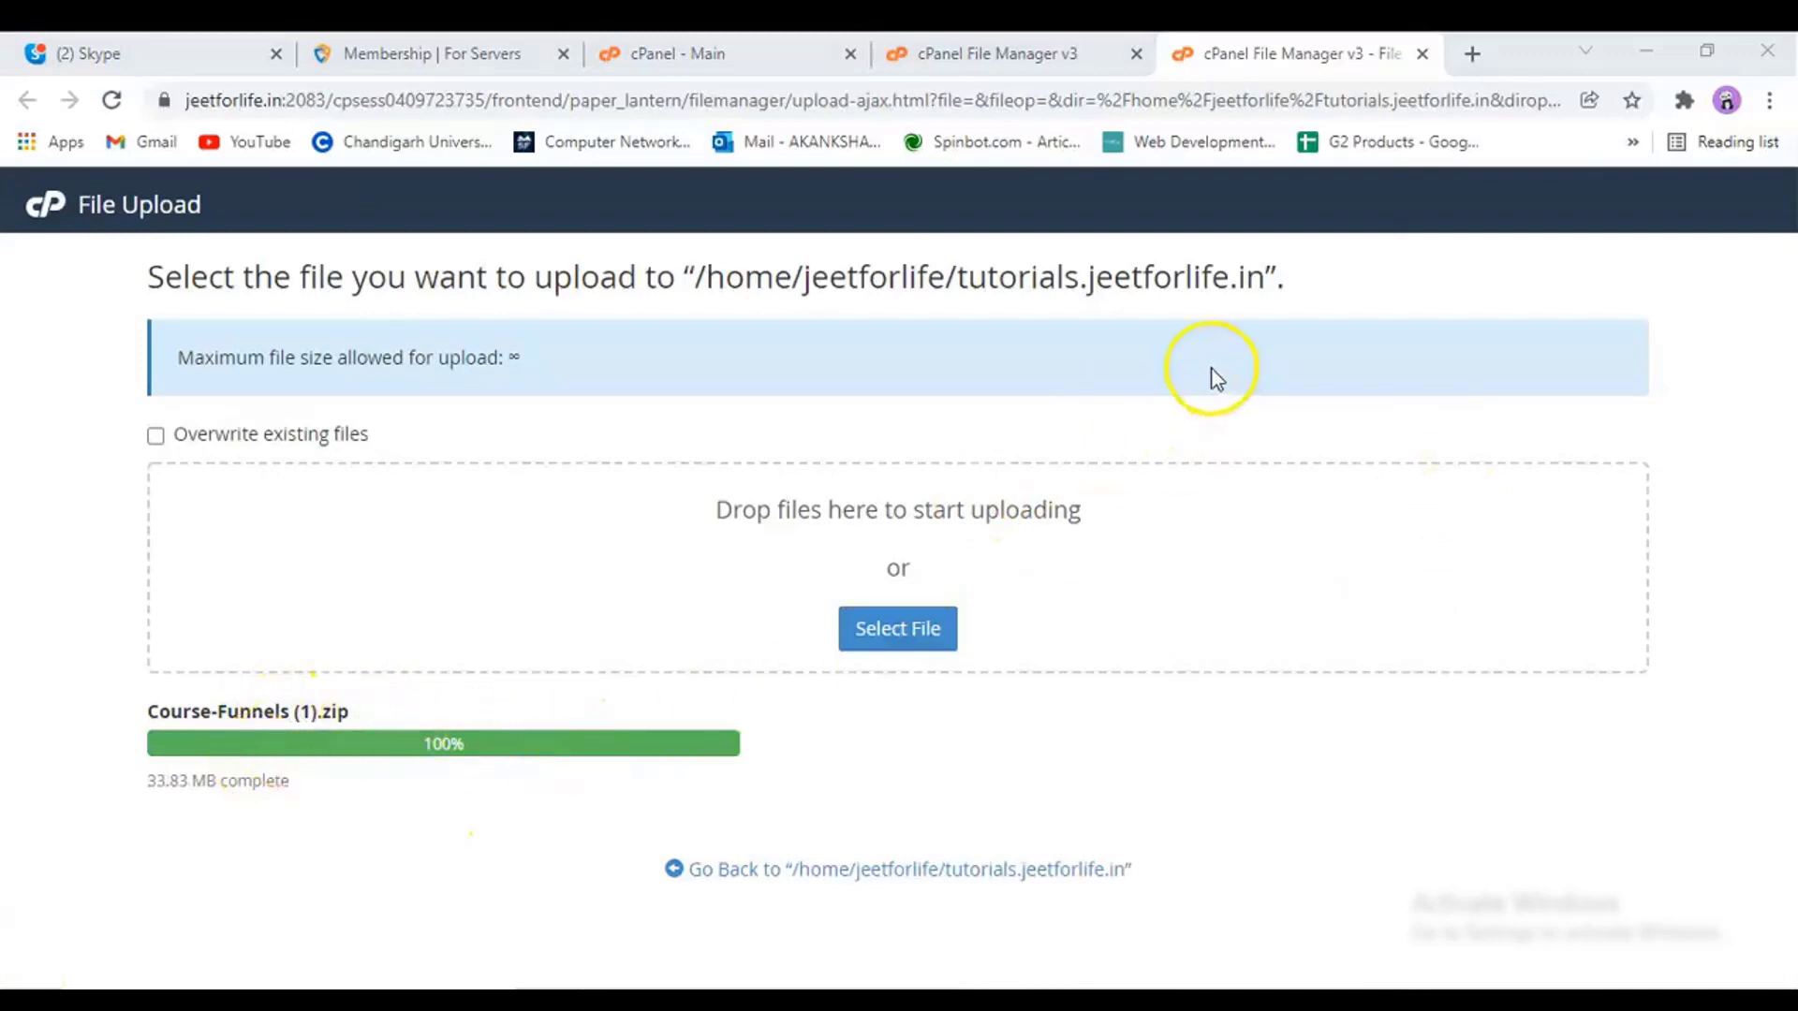
Extract Course-Funnels (1).zip into the tutorials.jeetforlife.in folder
{"action": "left_click", "coordinate": [951, 56]}
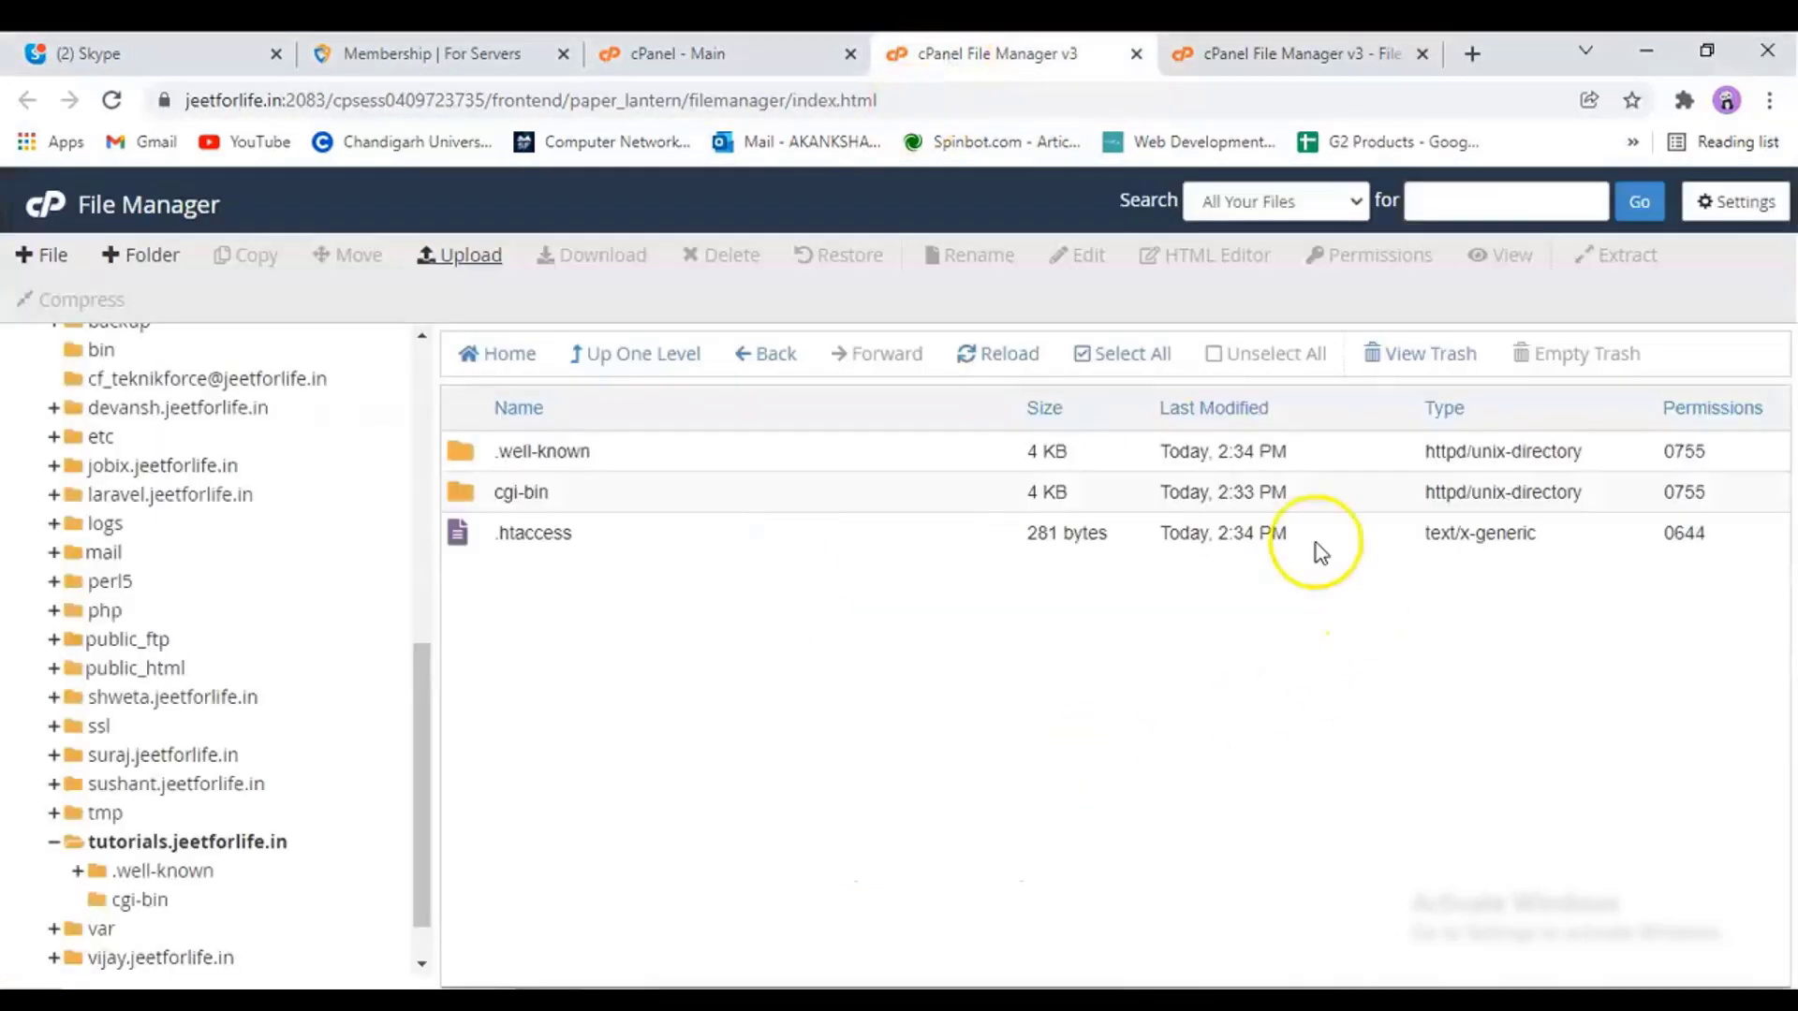
{"action": "left_click", "coordinate": [1003, 367]}
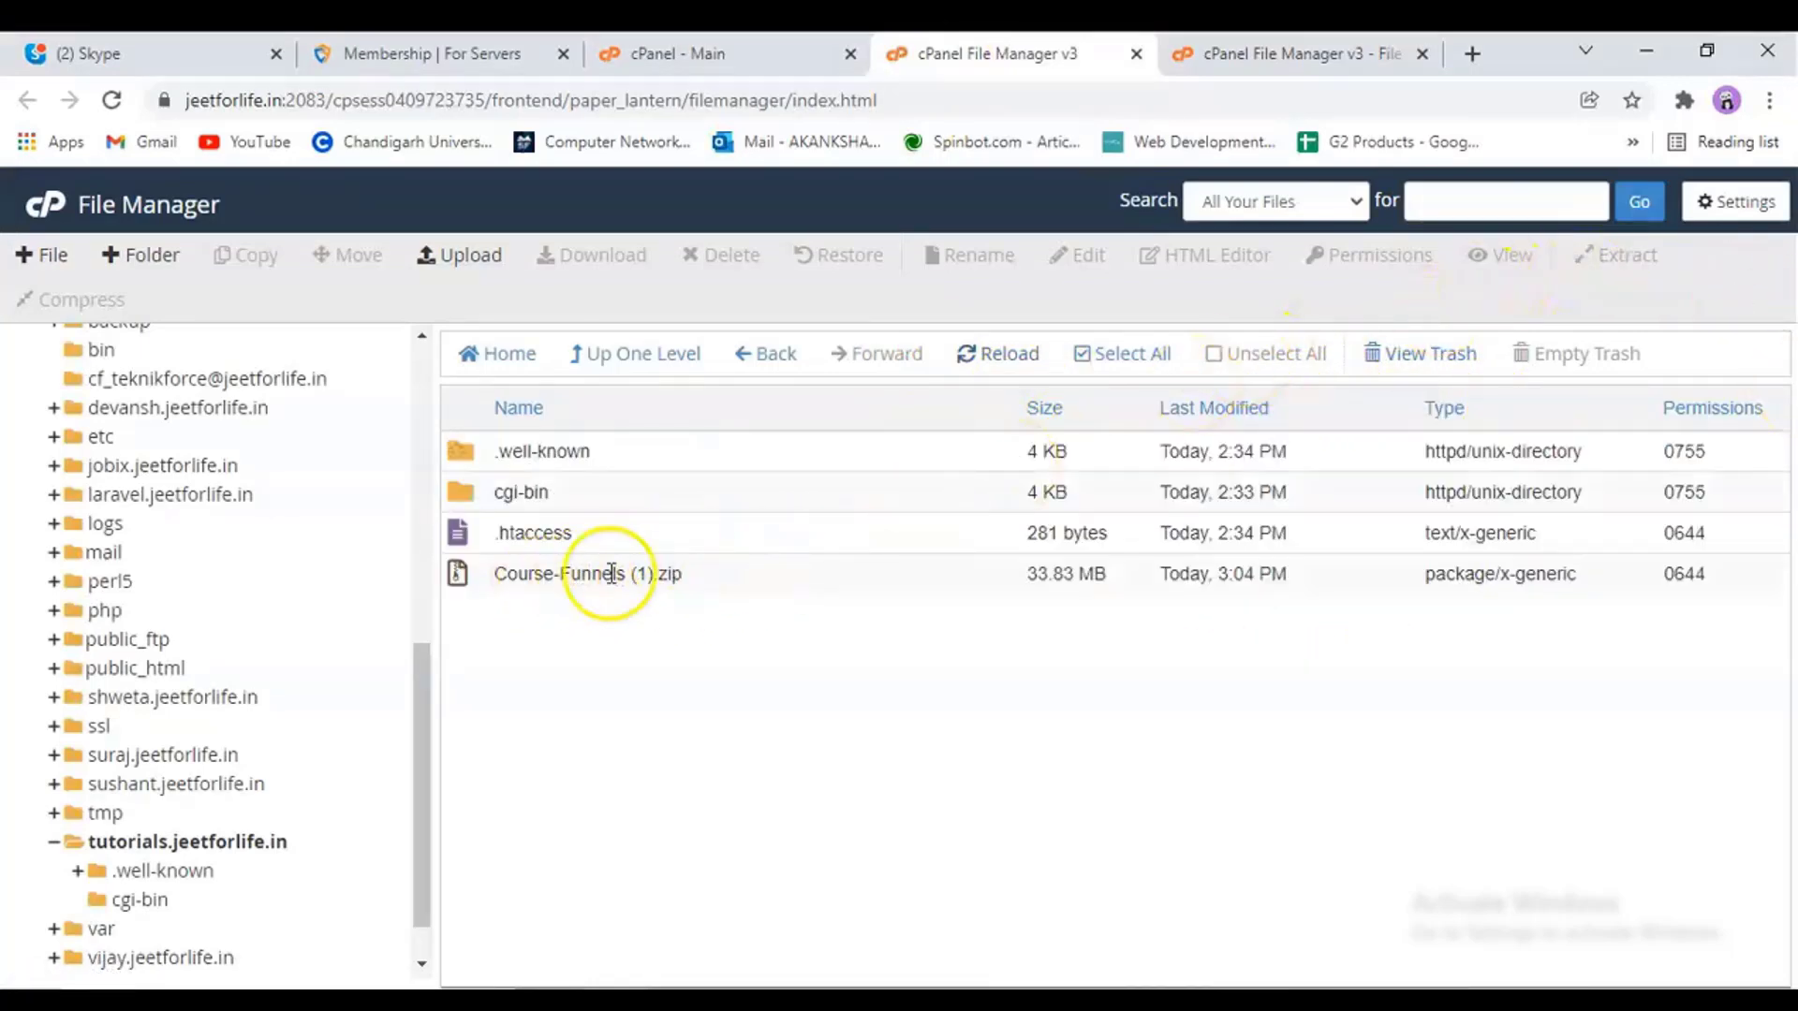
{"action": "right_click", "coordinate": [713, 578]}
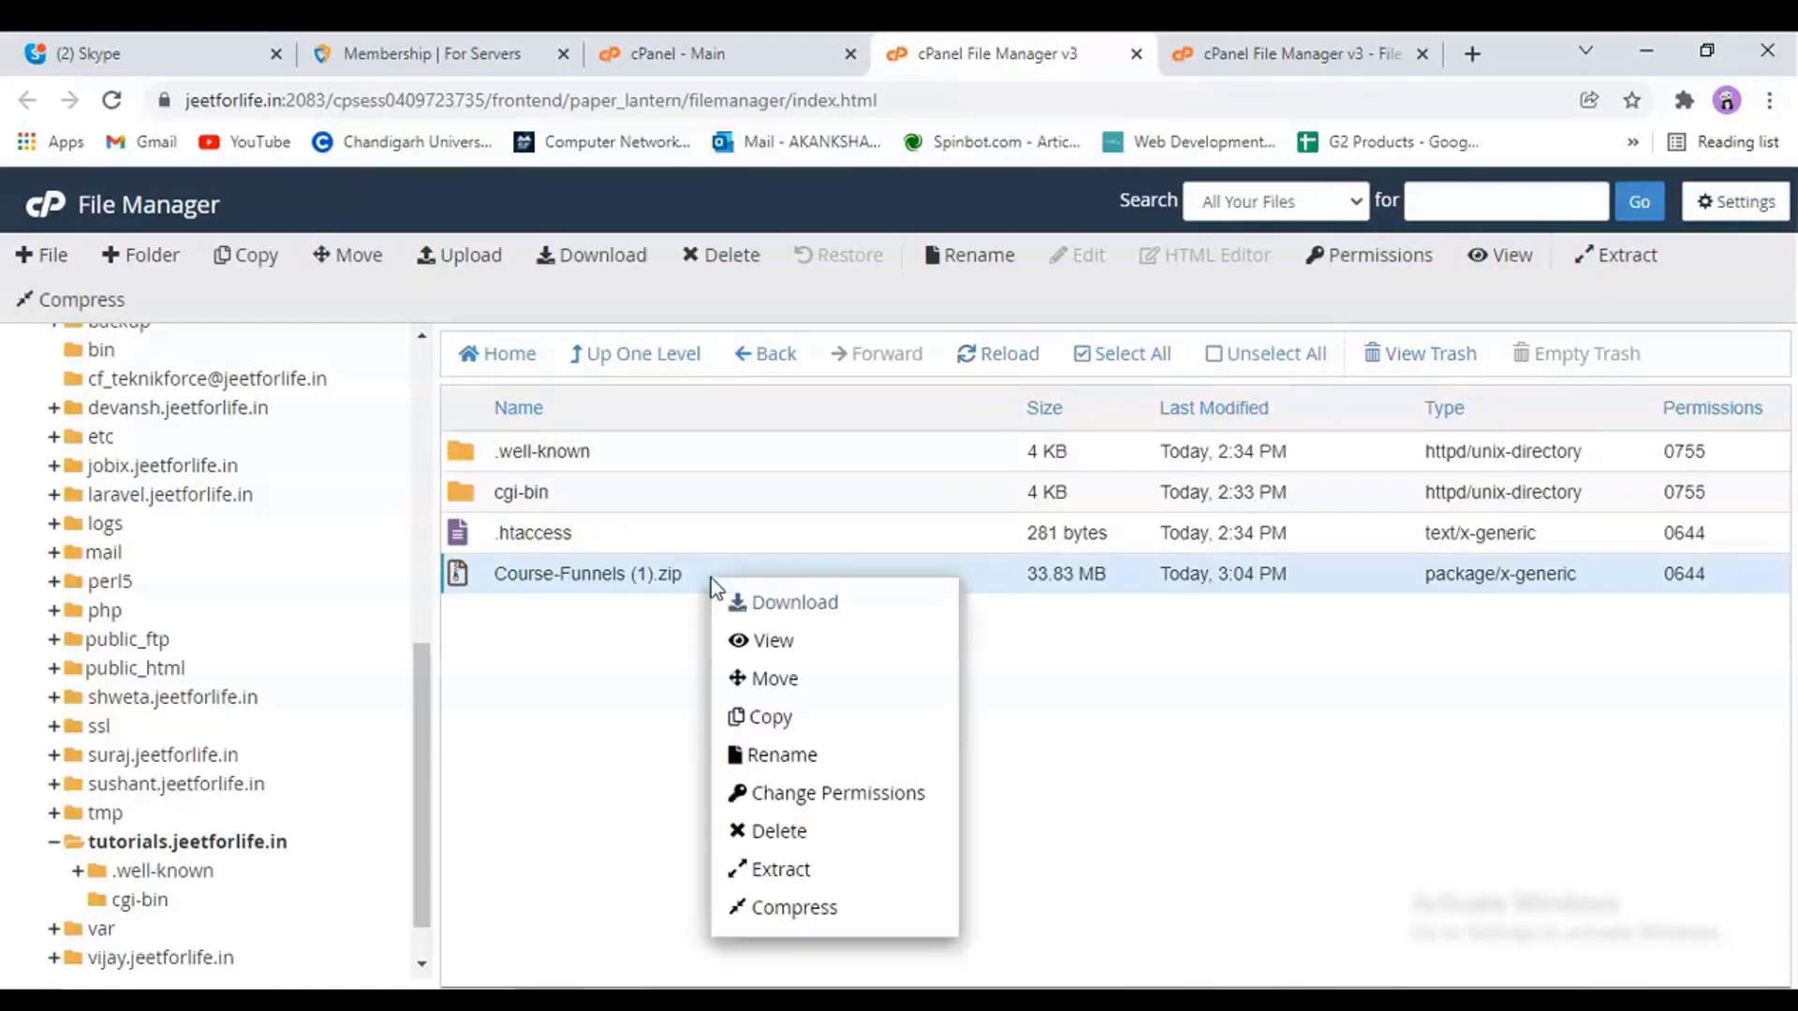
{"action": "left_click", "coordinate": [770, 868]}
{"action": "left_click", "coordinate": [1099, 713]}
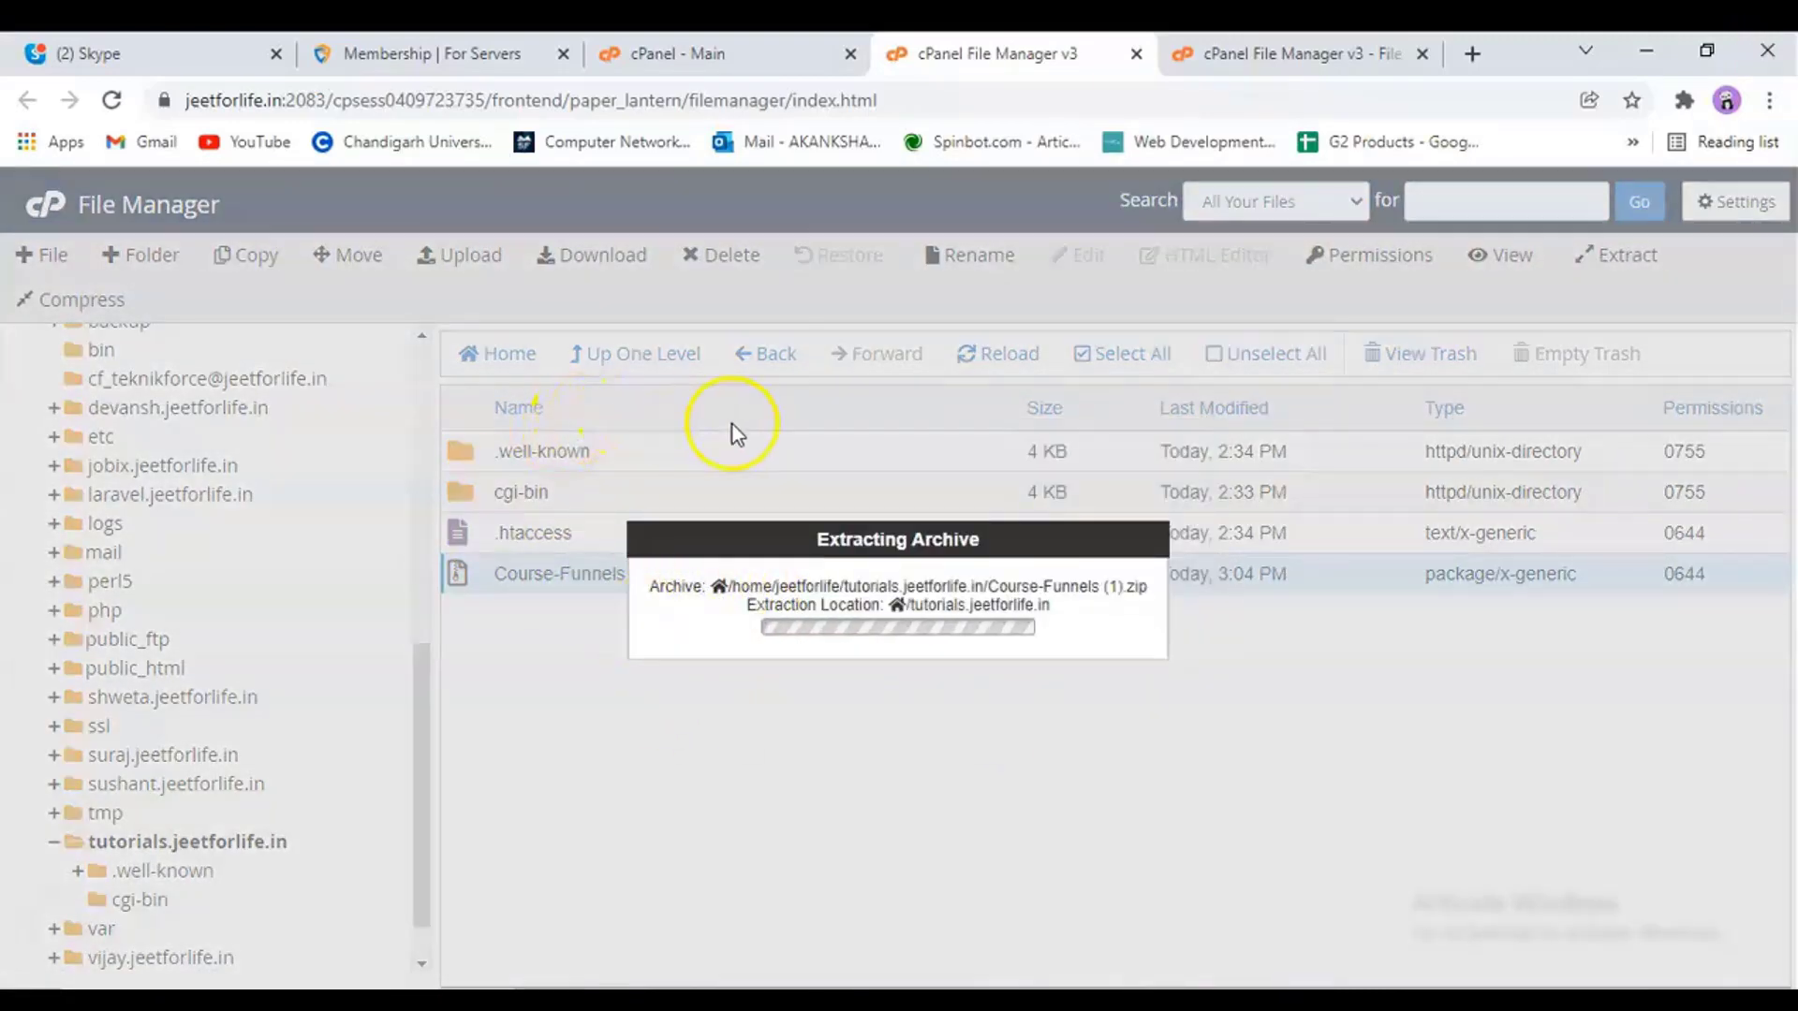
{"action": "key", "text": "Escape"}
{"action": "scroll", "coordinate": [771, 802], "scroll_direction": "down", "scroll_amount": 1}
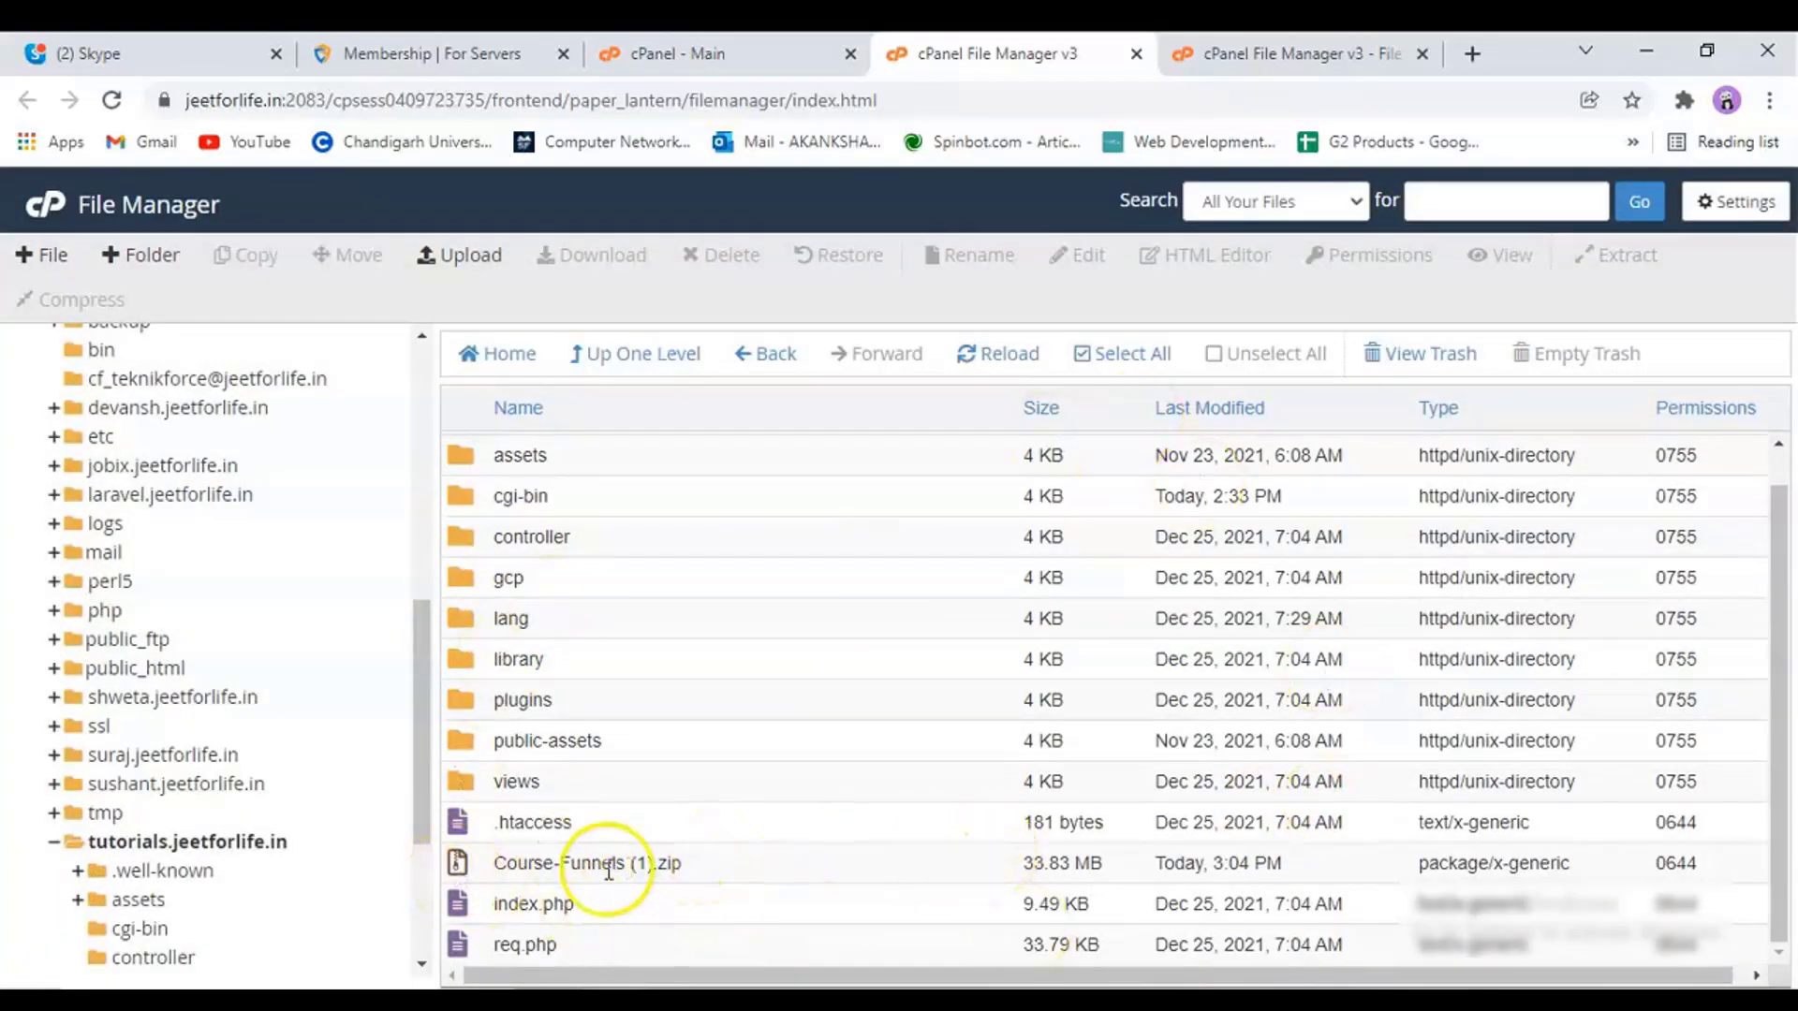
Permanently delete Course-Funnels (1).zip, skipping the trash
{"action": "left_click", "coordinate": [769, 863]}
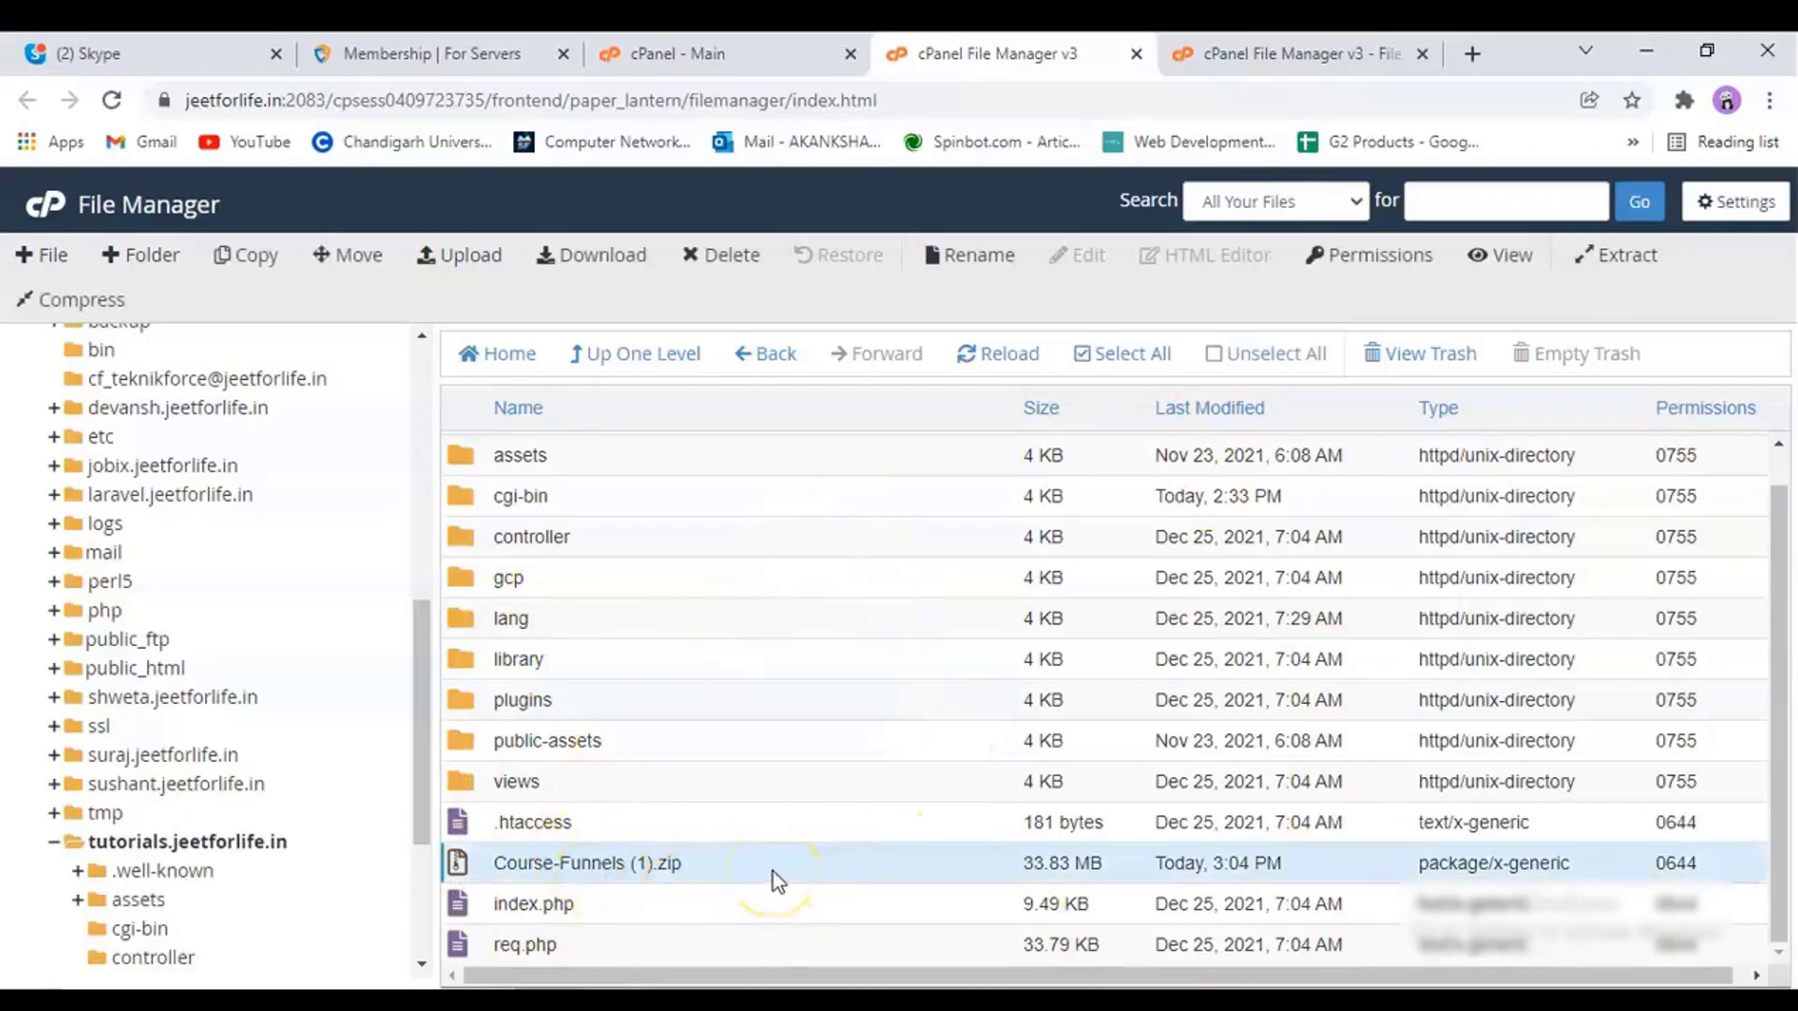
{"action": "left_click", "coordinate": [707, 255]}
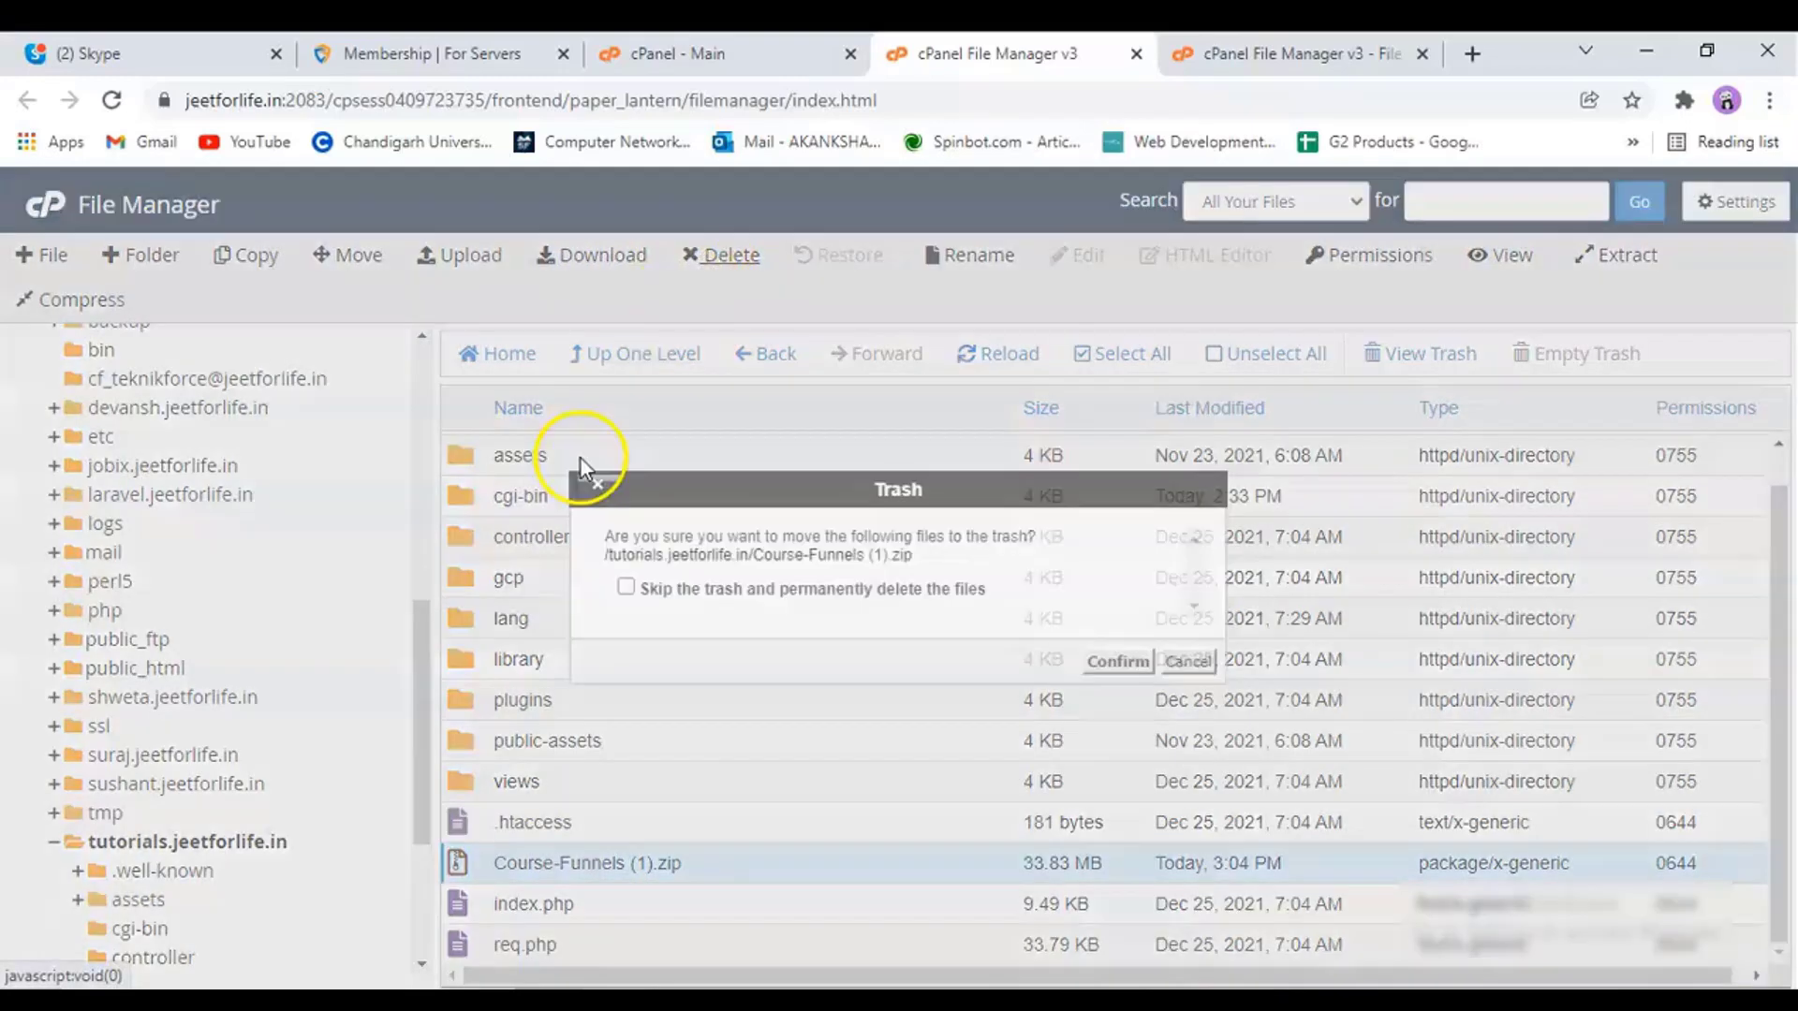
{"action": "left_click", "coordinate": [625, 587]}
{"action": "left_click", "coordinate": [1117, 662]}
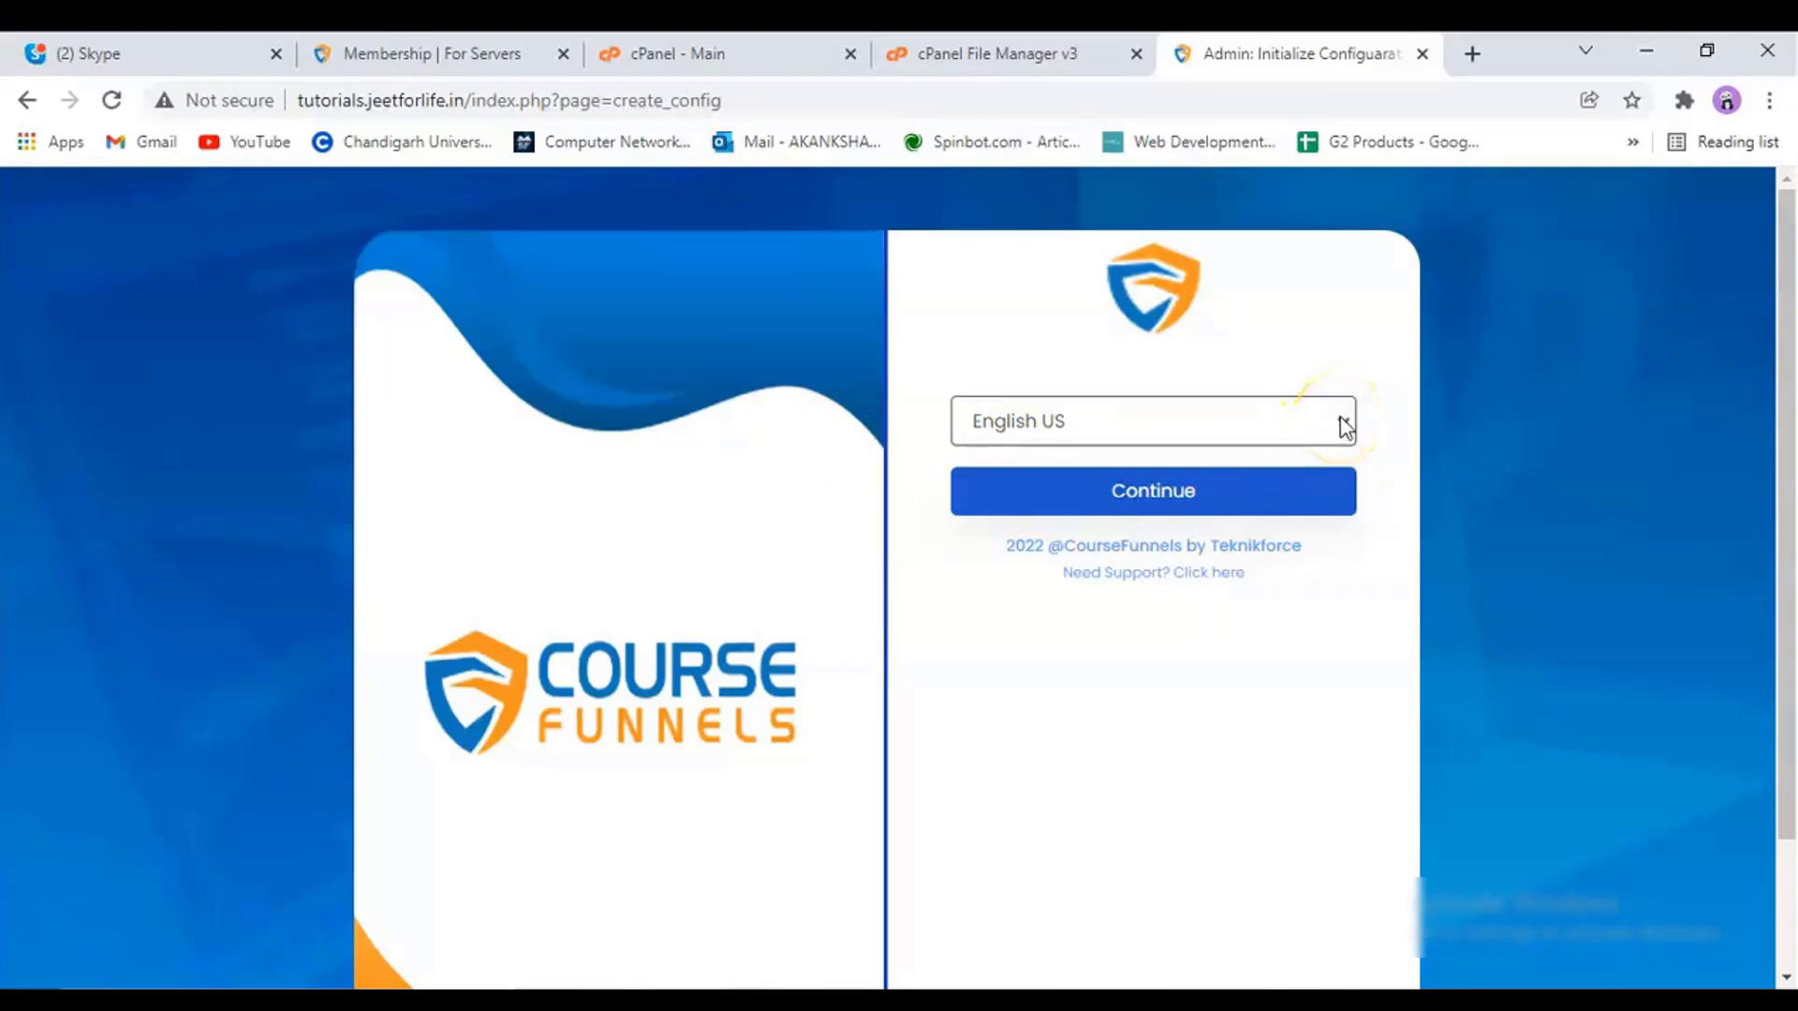
Keep English US as the installer language and continue to the database connection form
{"action": "left_click", "coordinate": [1342, 426]}
{"action": "left_click", "coordinate": [1045, 460]}
{"action": "left_click", "coordinate": [1019, 494]}
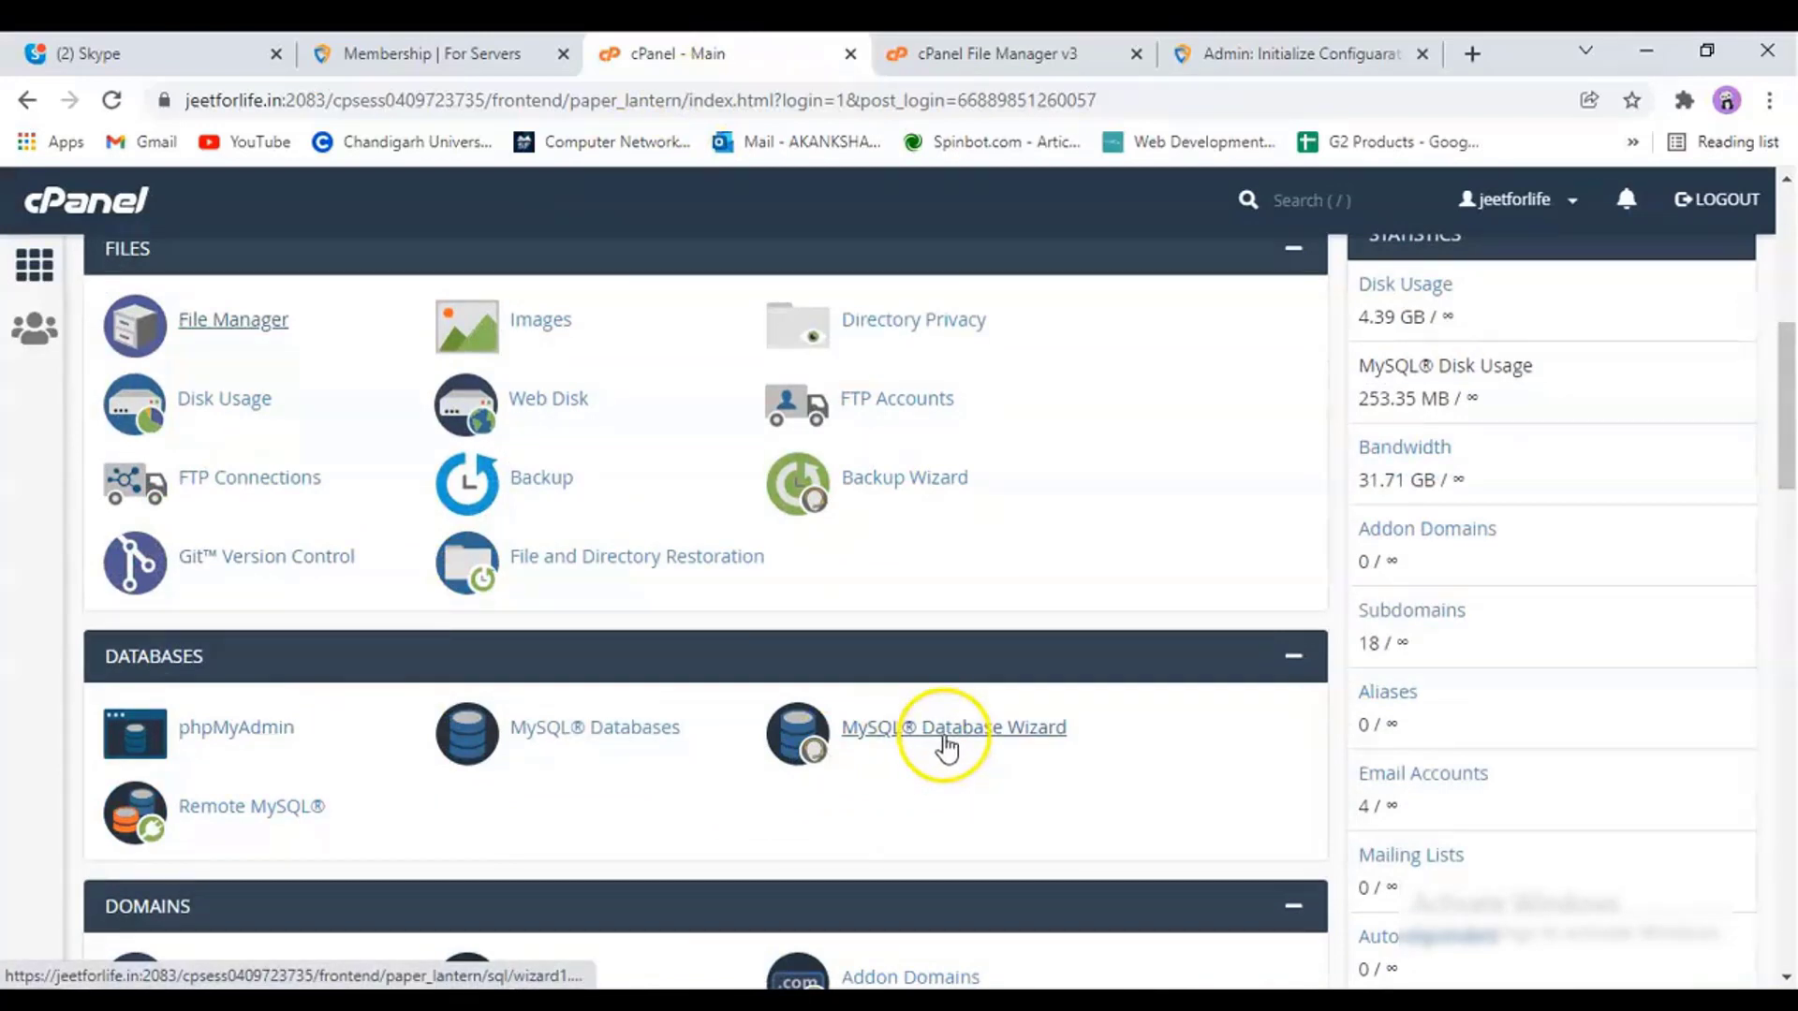
Create database jeetforl_tutorialsCF in the MySQL Database Wizard and enter tutorialsCF as the username
{"action": "left_click", "coordinate": [946, 746]}
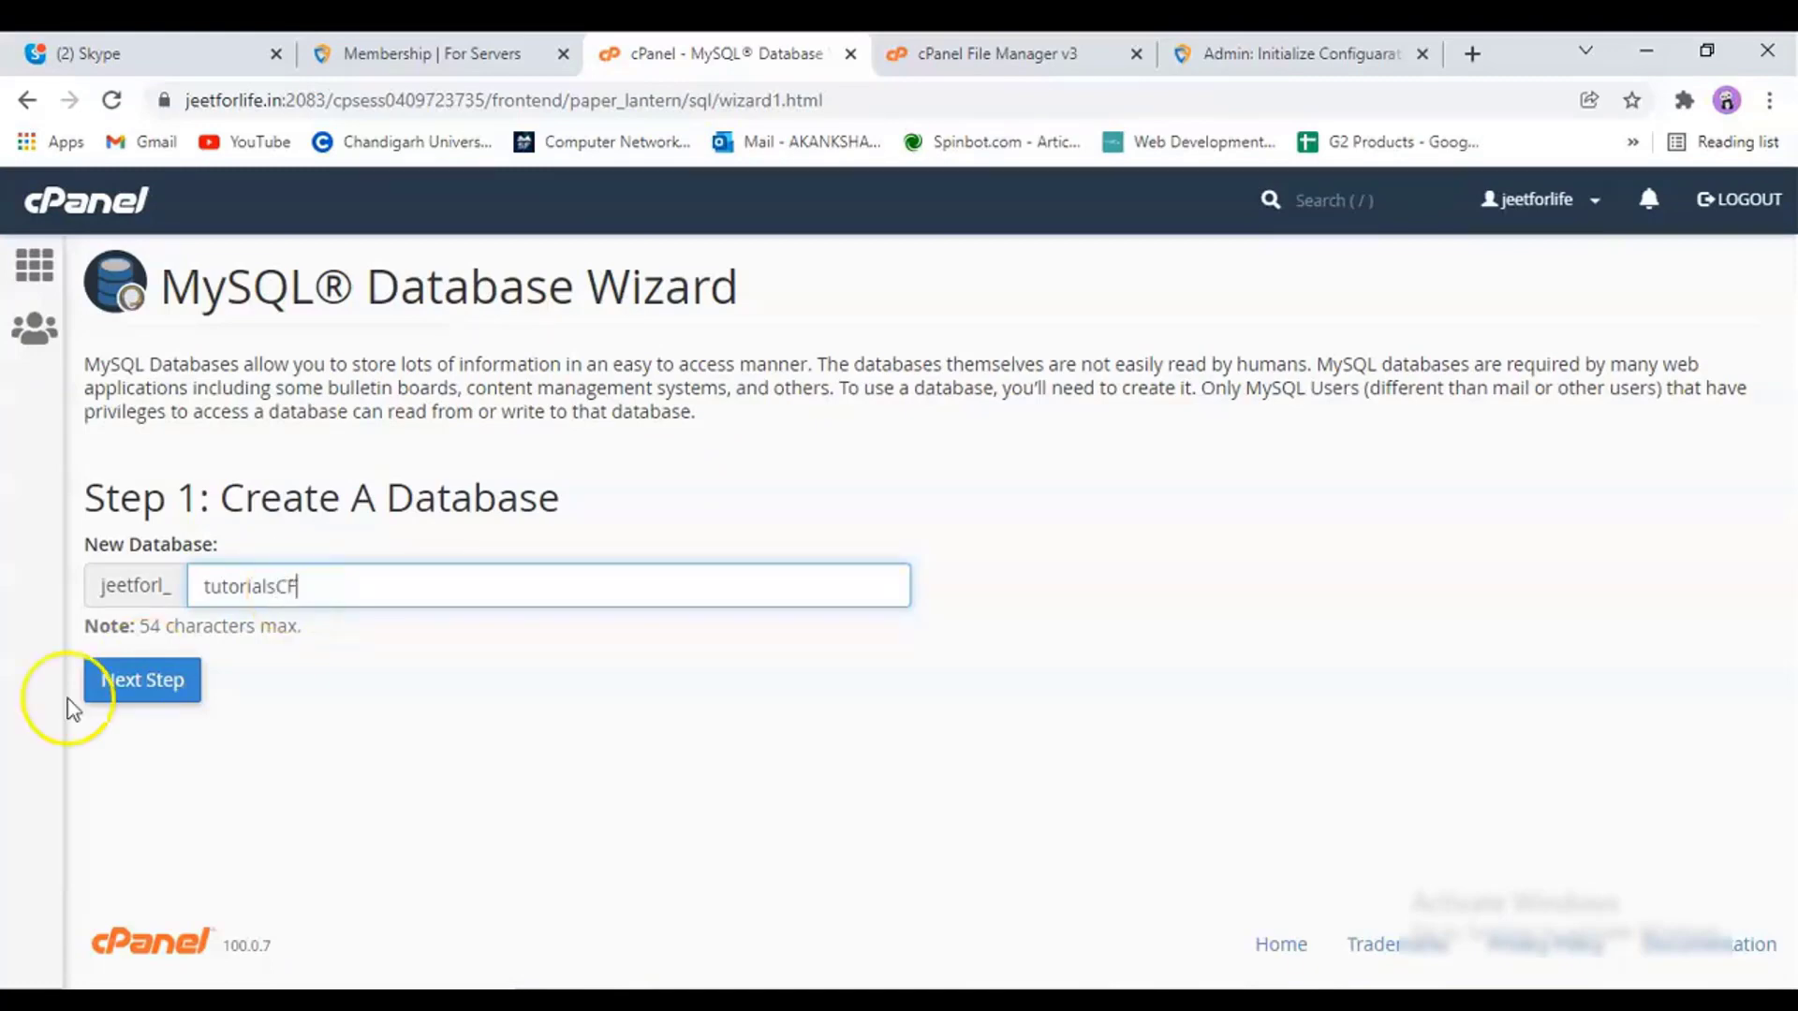
{"action": "left_click", "coordinate": [140, 680]}
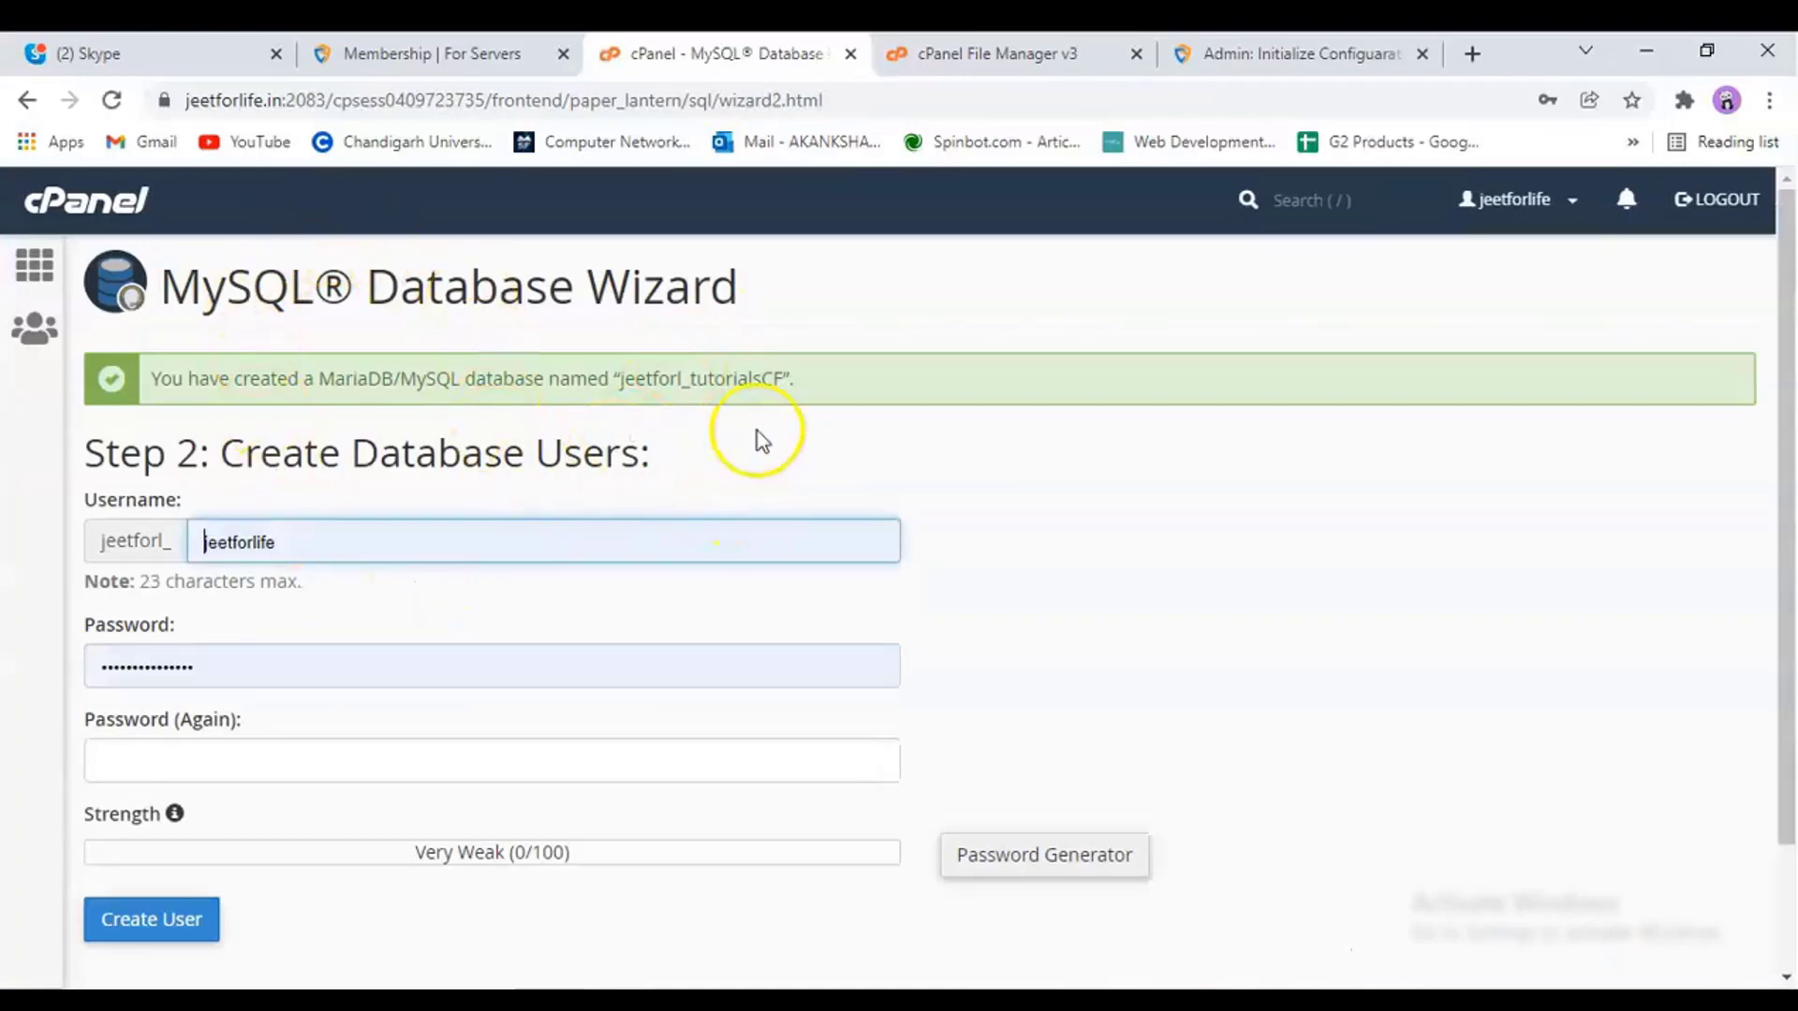
{"action": "double_click", "coordinate": [246, 541]}
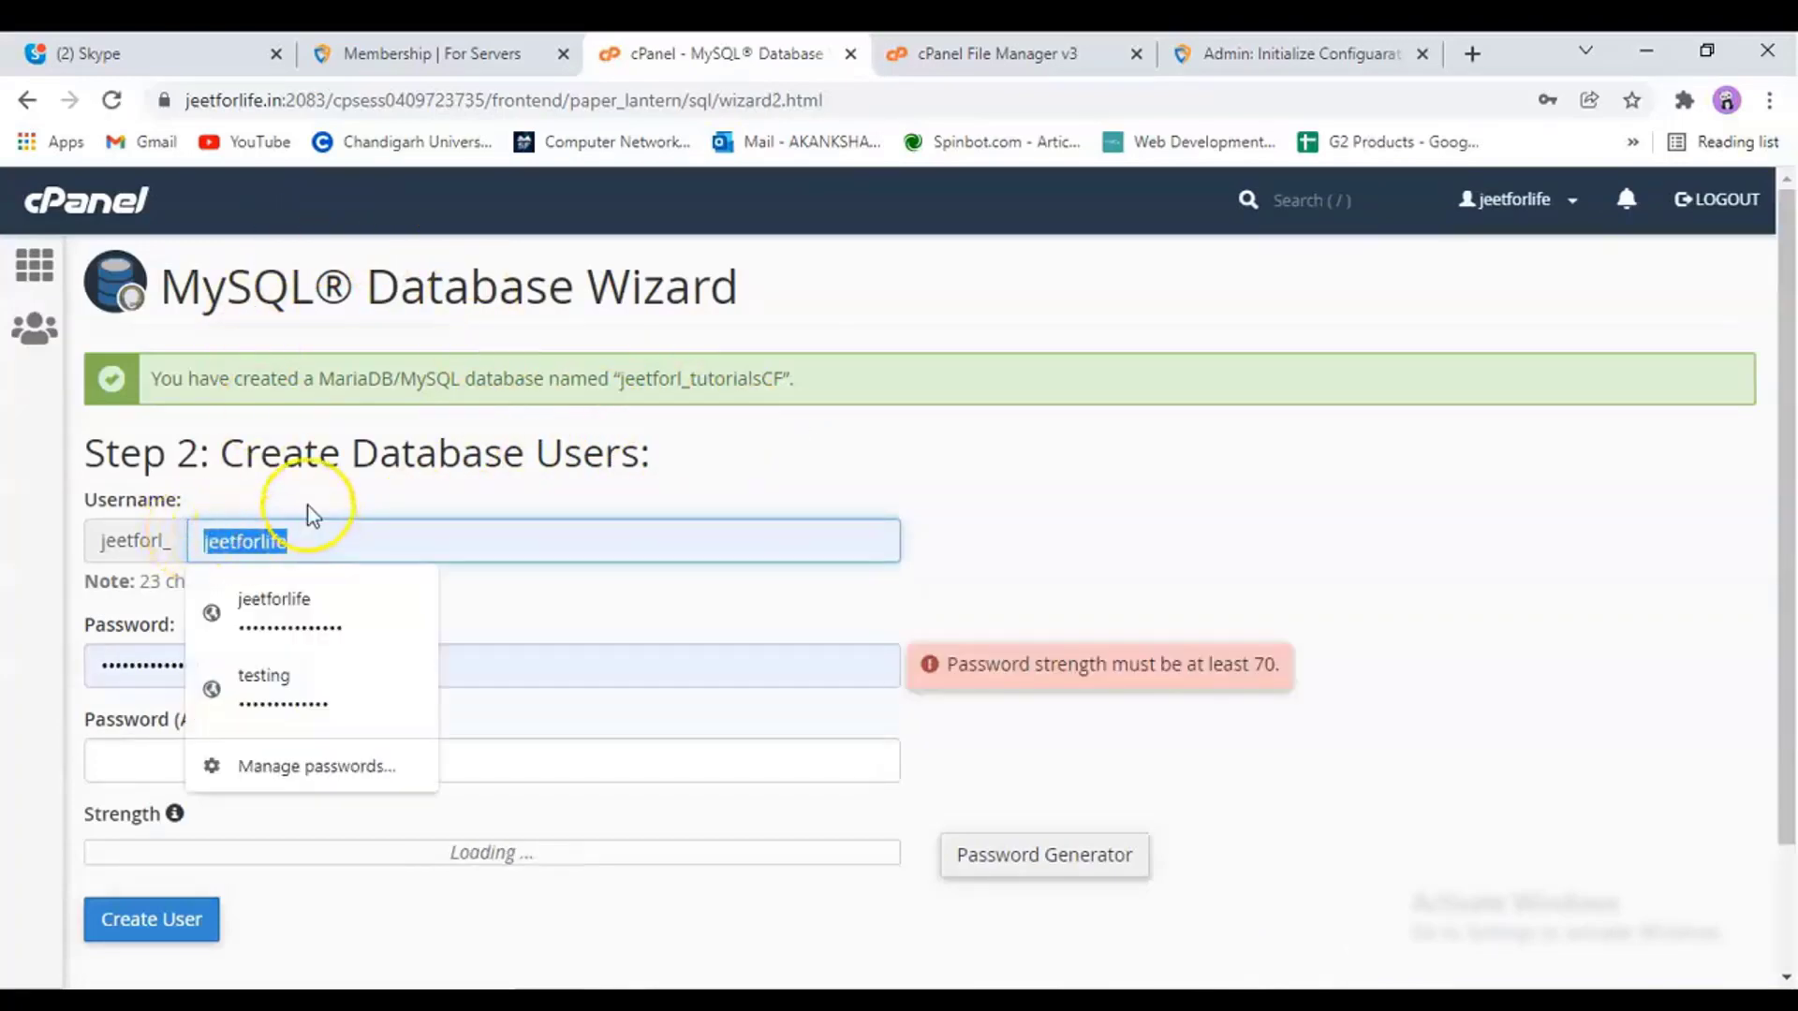
{"action": "type", "text": "tutorialsCF"}
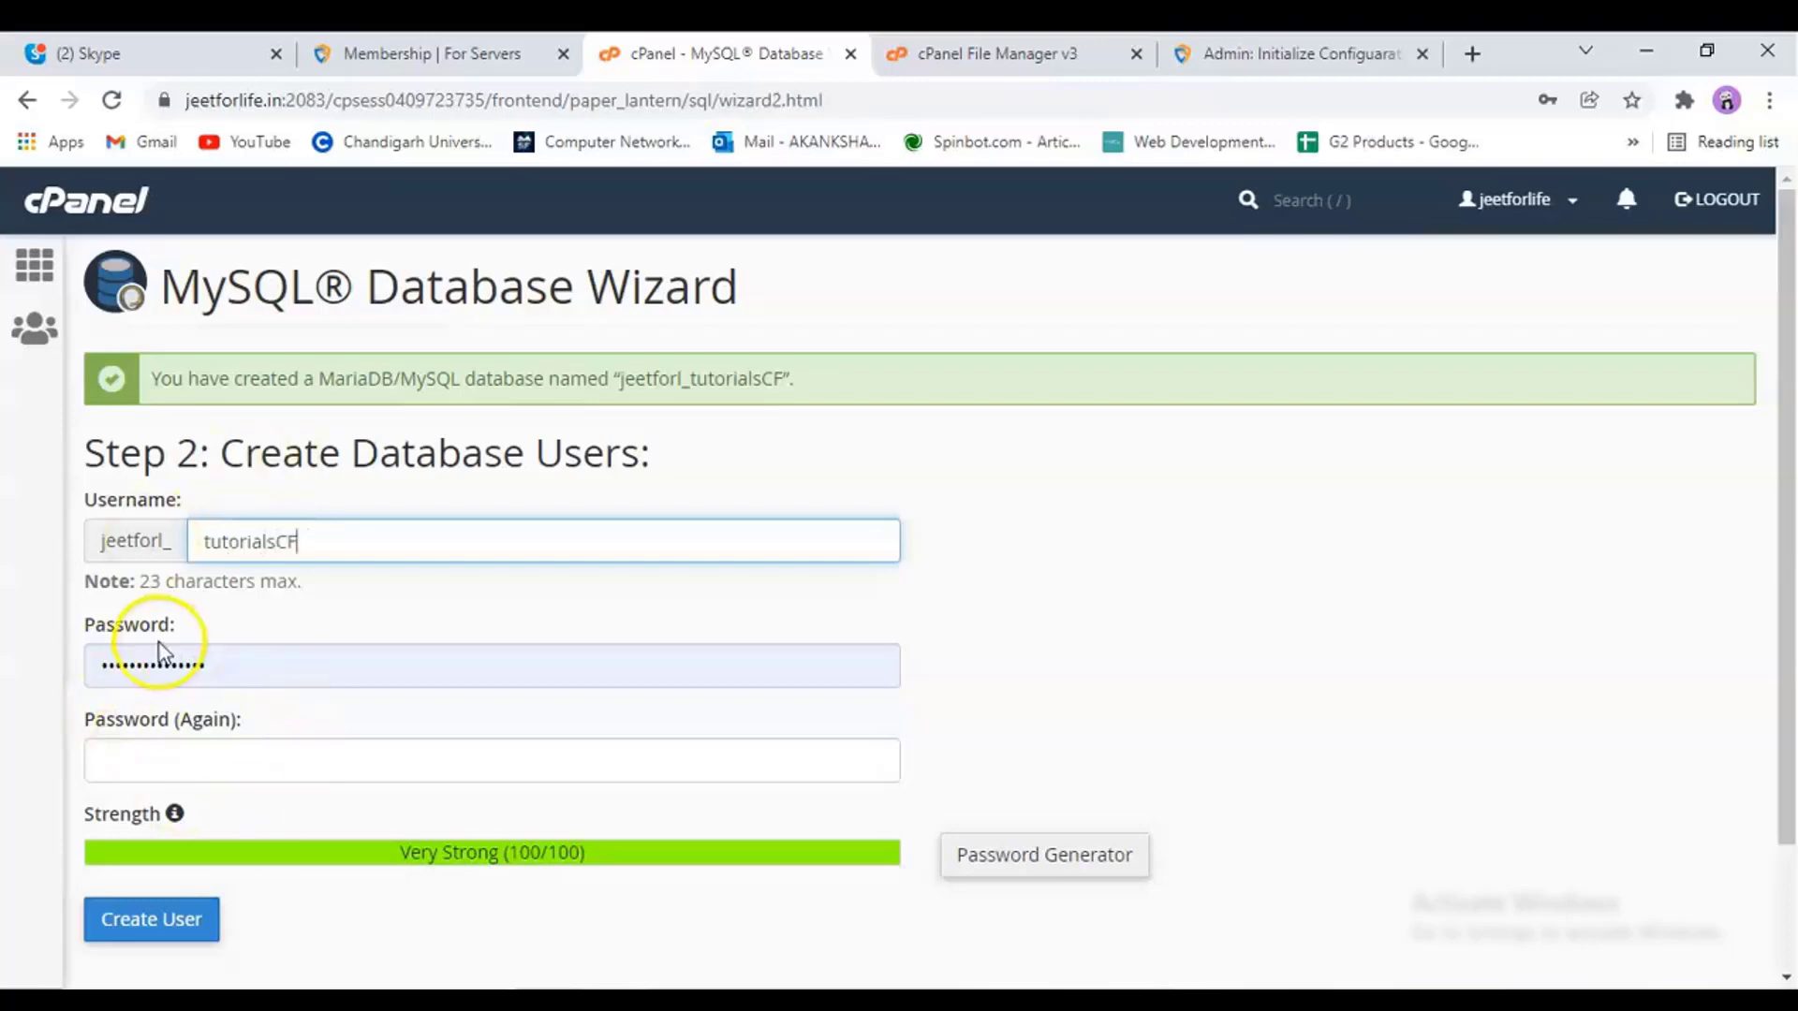
Enter a strong password twice and create the jeetforl_tutorialsCF user
{"action": "left_click", "coordinate": [168, 665]}
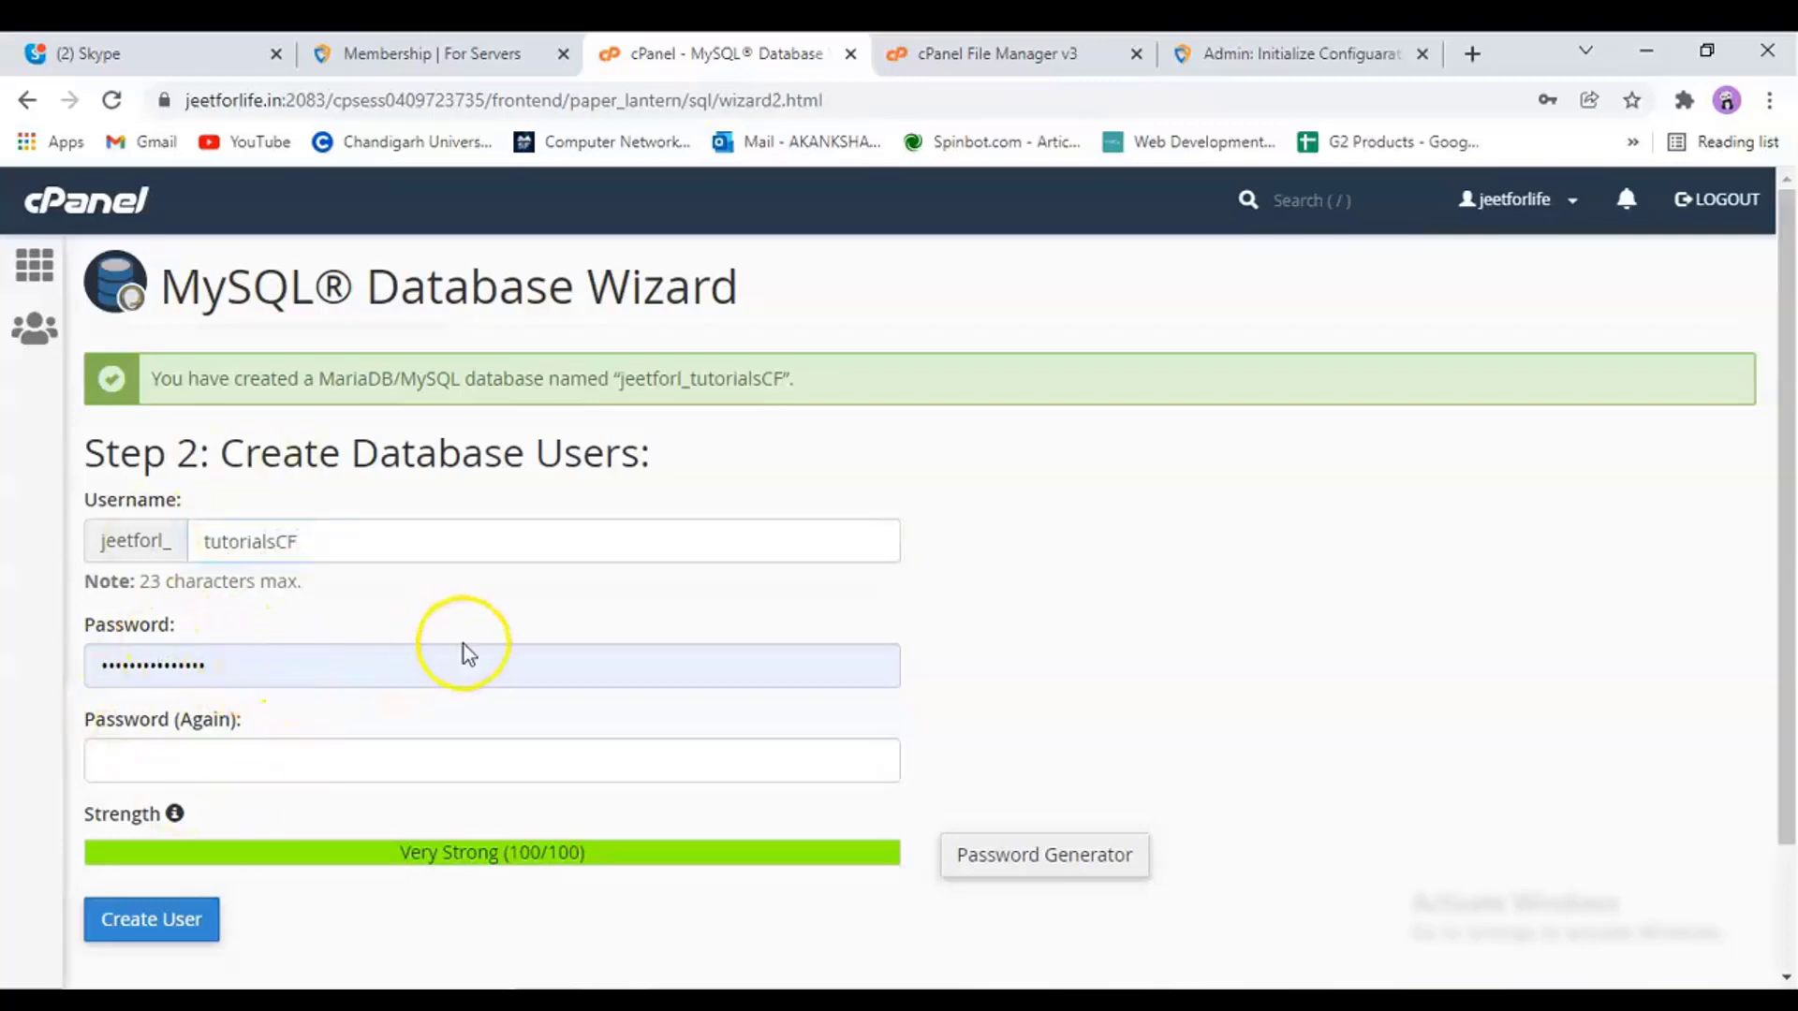
{"action": "scroll", "coordinate": [375, 647], "scroll_direction": "down", "scroll_amount": 2}
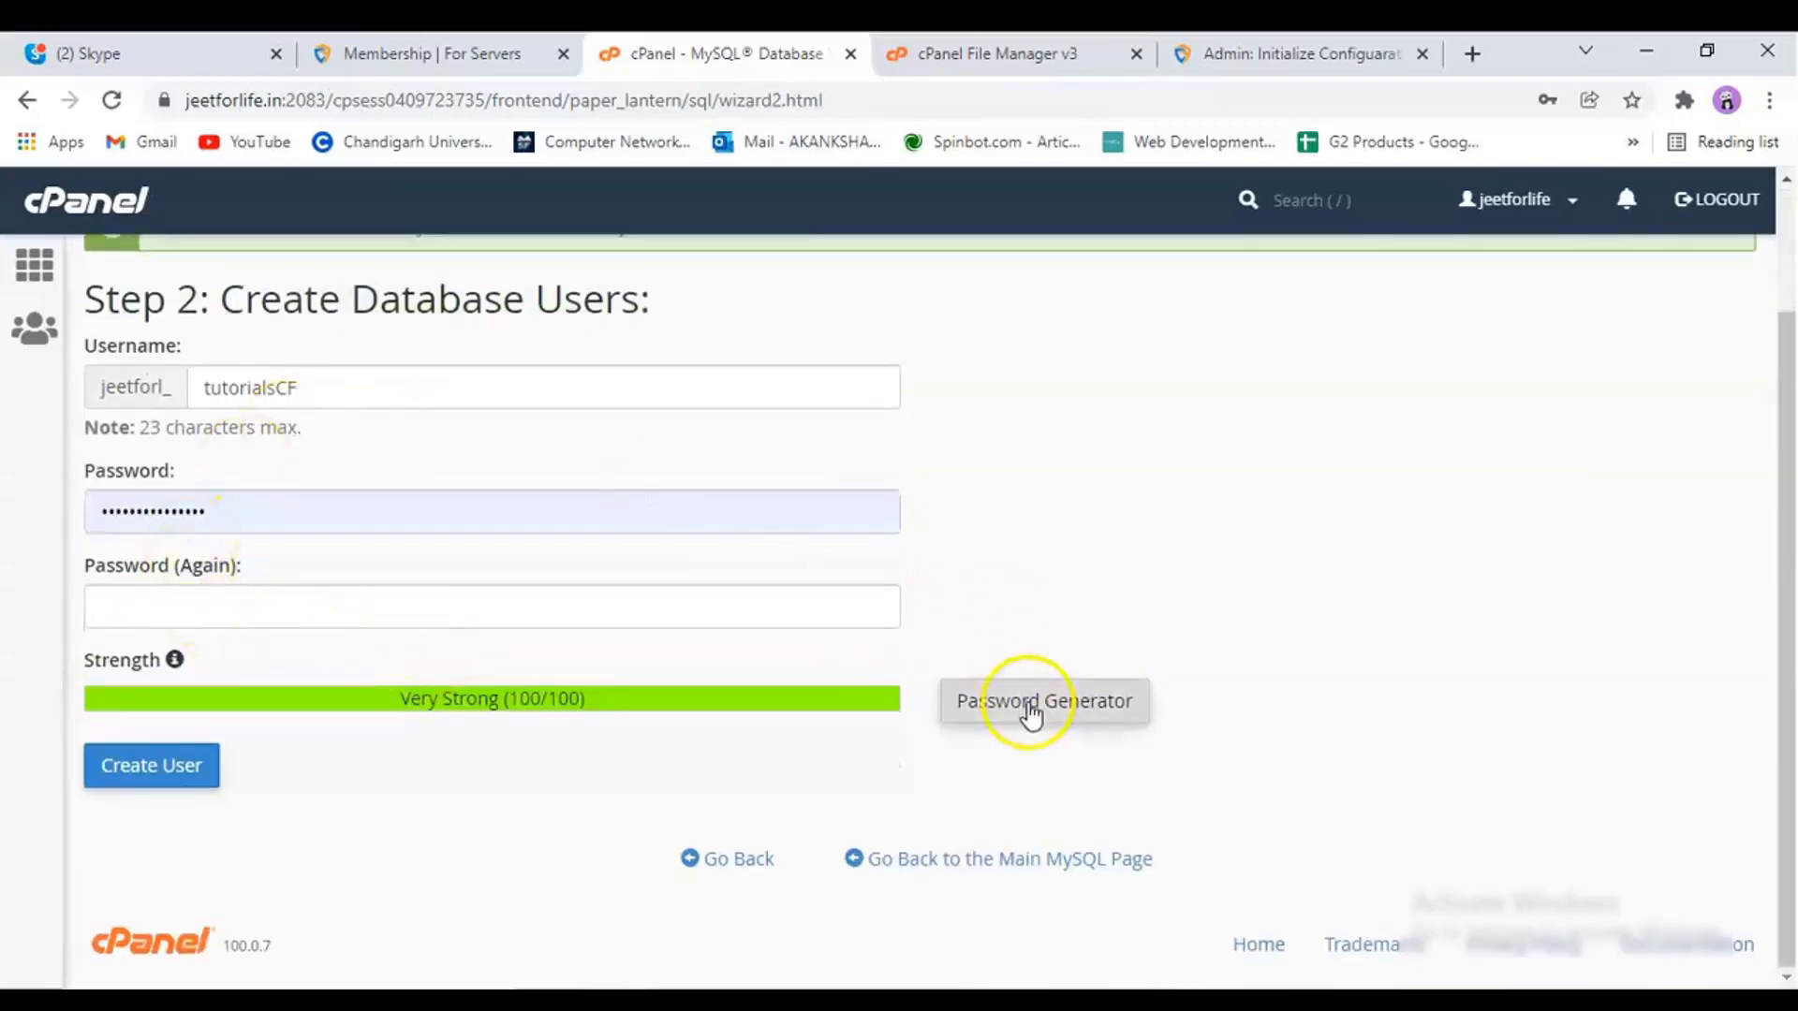
{"action": "left_click", "coordinate": [1030, 712]}
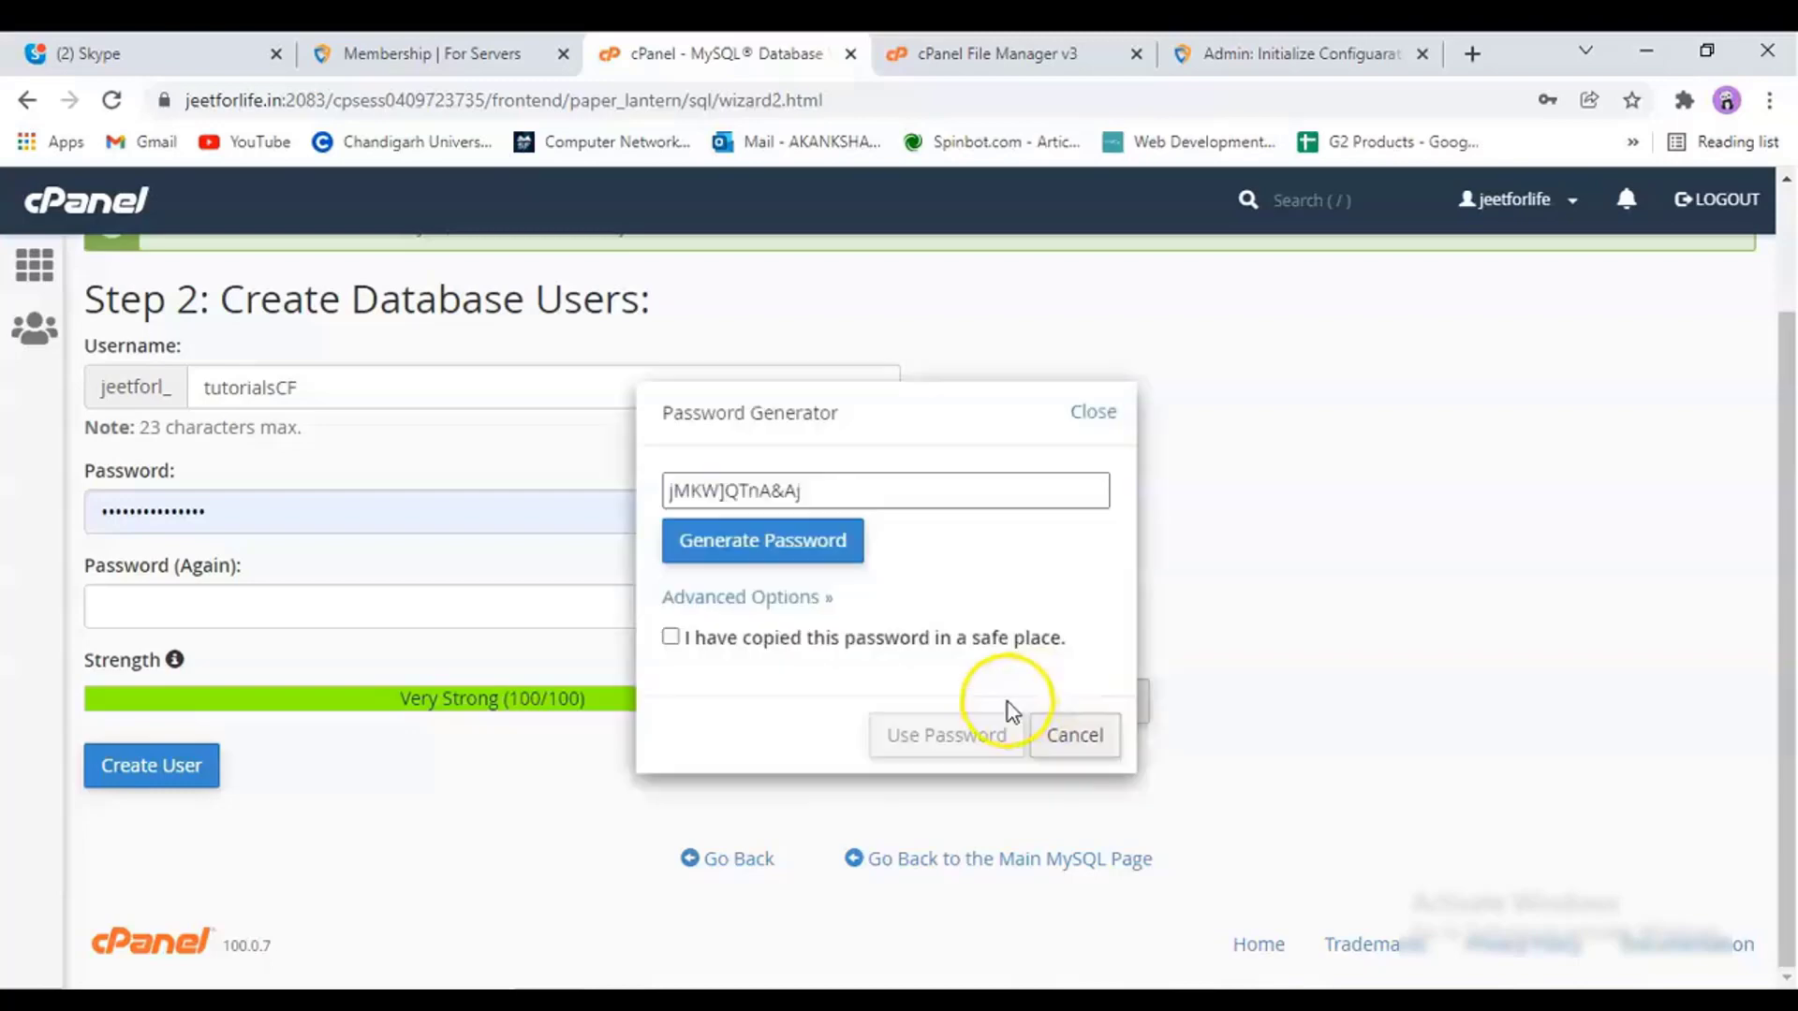
{"action": "left_click", "coordinate": [1094, 412]}
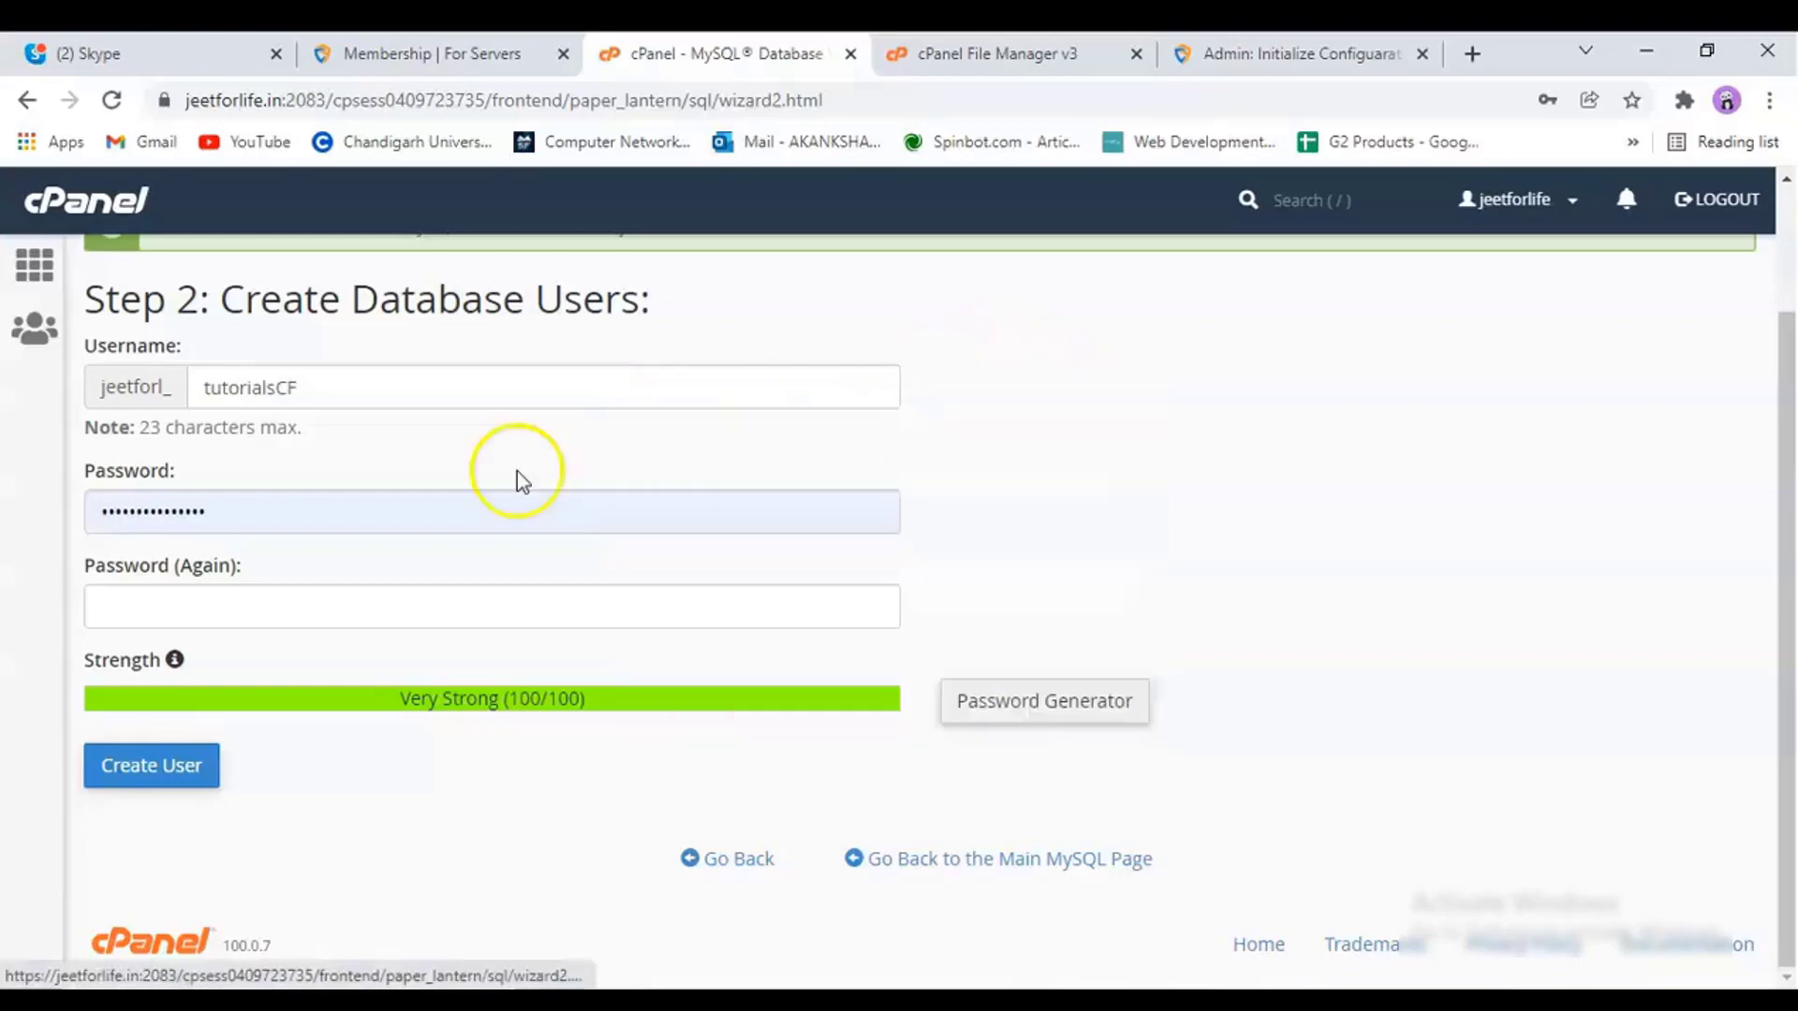
{"action": "left_click", "coordinate": [149, 468]}
{"action": "key", "text": "ctrl+a"}
{"action": "type", "text": "************"}
{"action": "left_click", "coordinate": [154, 604]}
{"action": "type", "text": "*"}
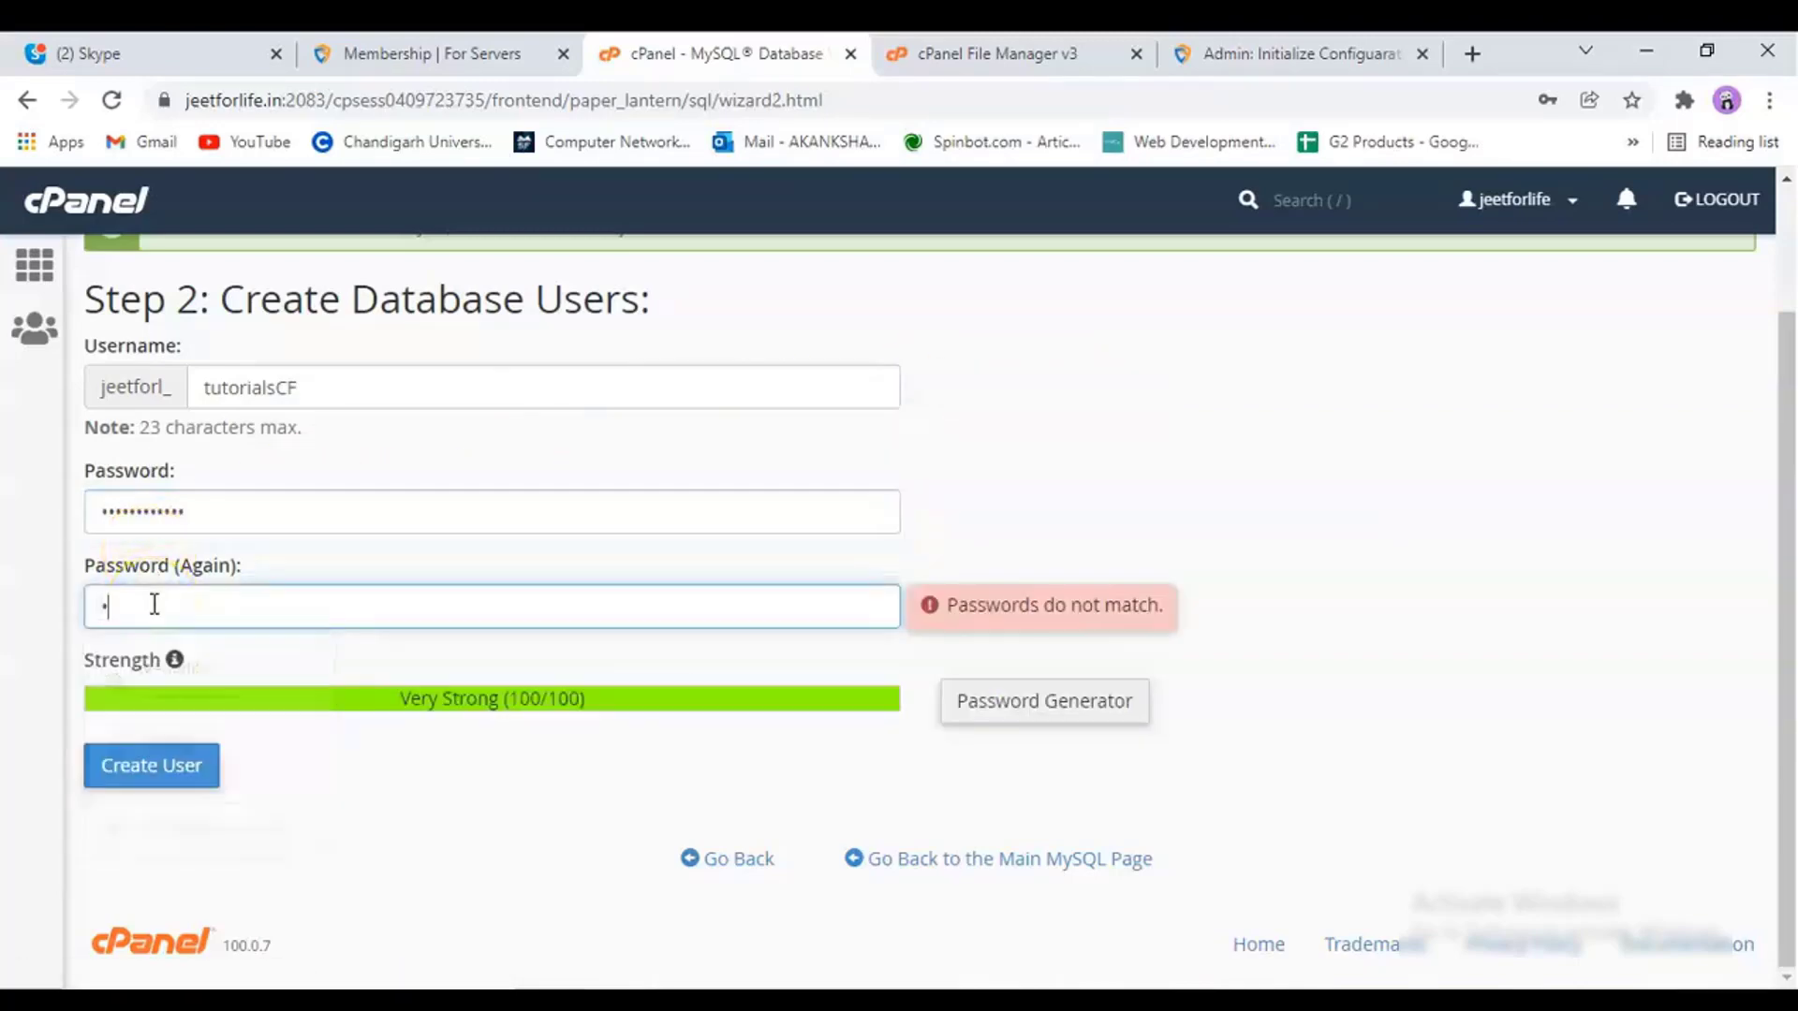
{"action": "type", "text": "***********"}
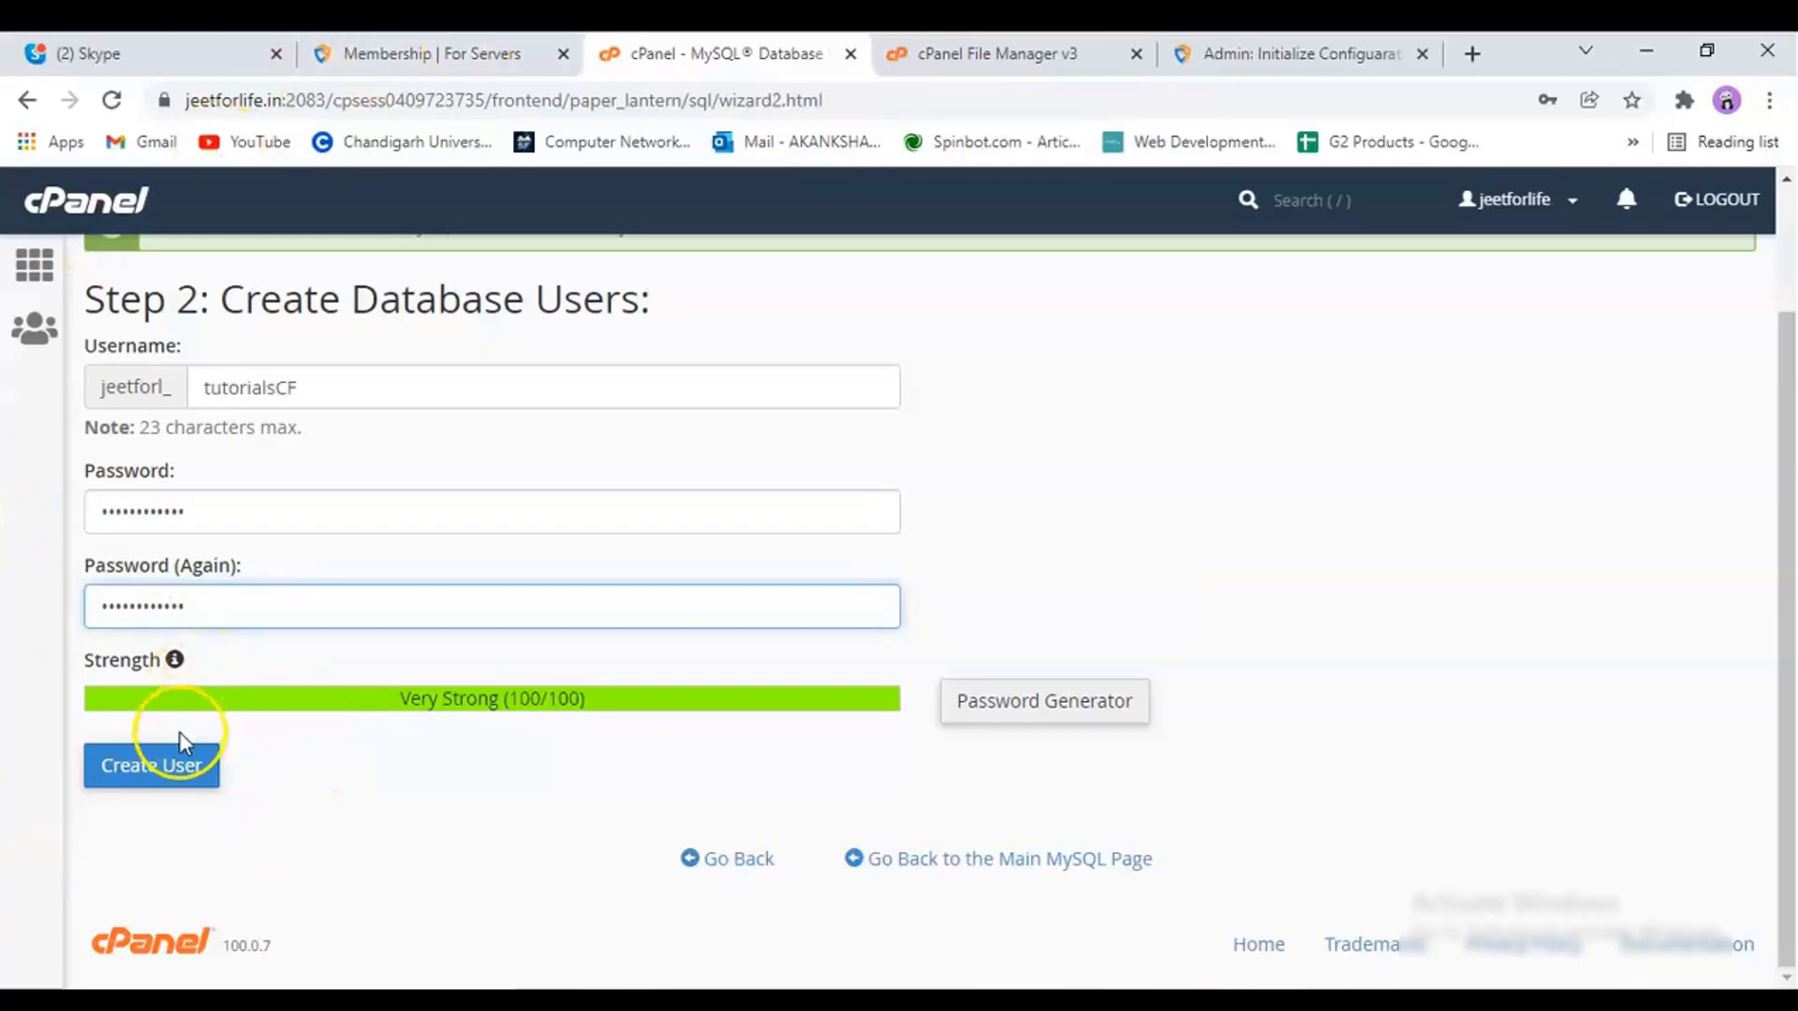
{"action": "left_click", "coordinate": [176, 764]}
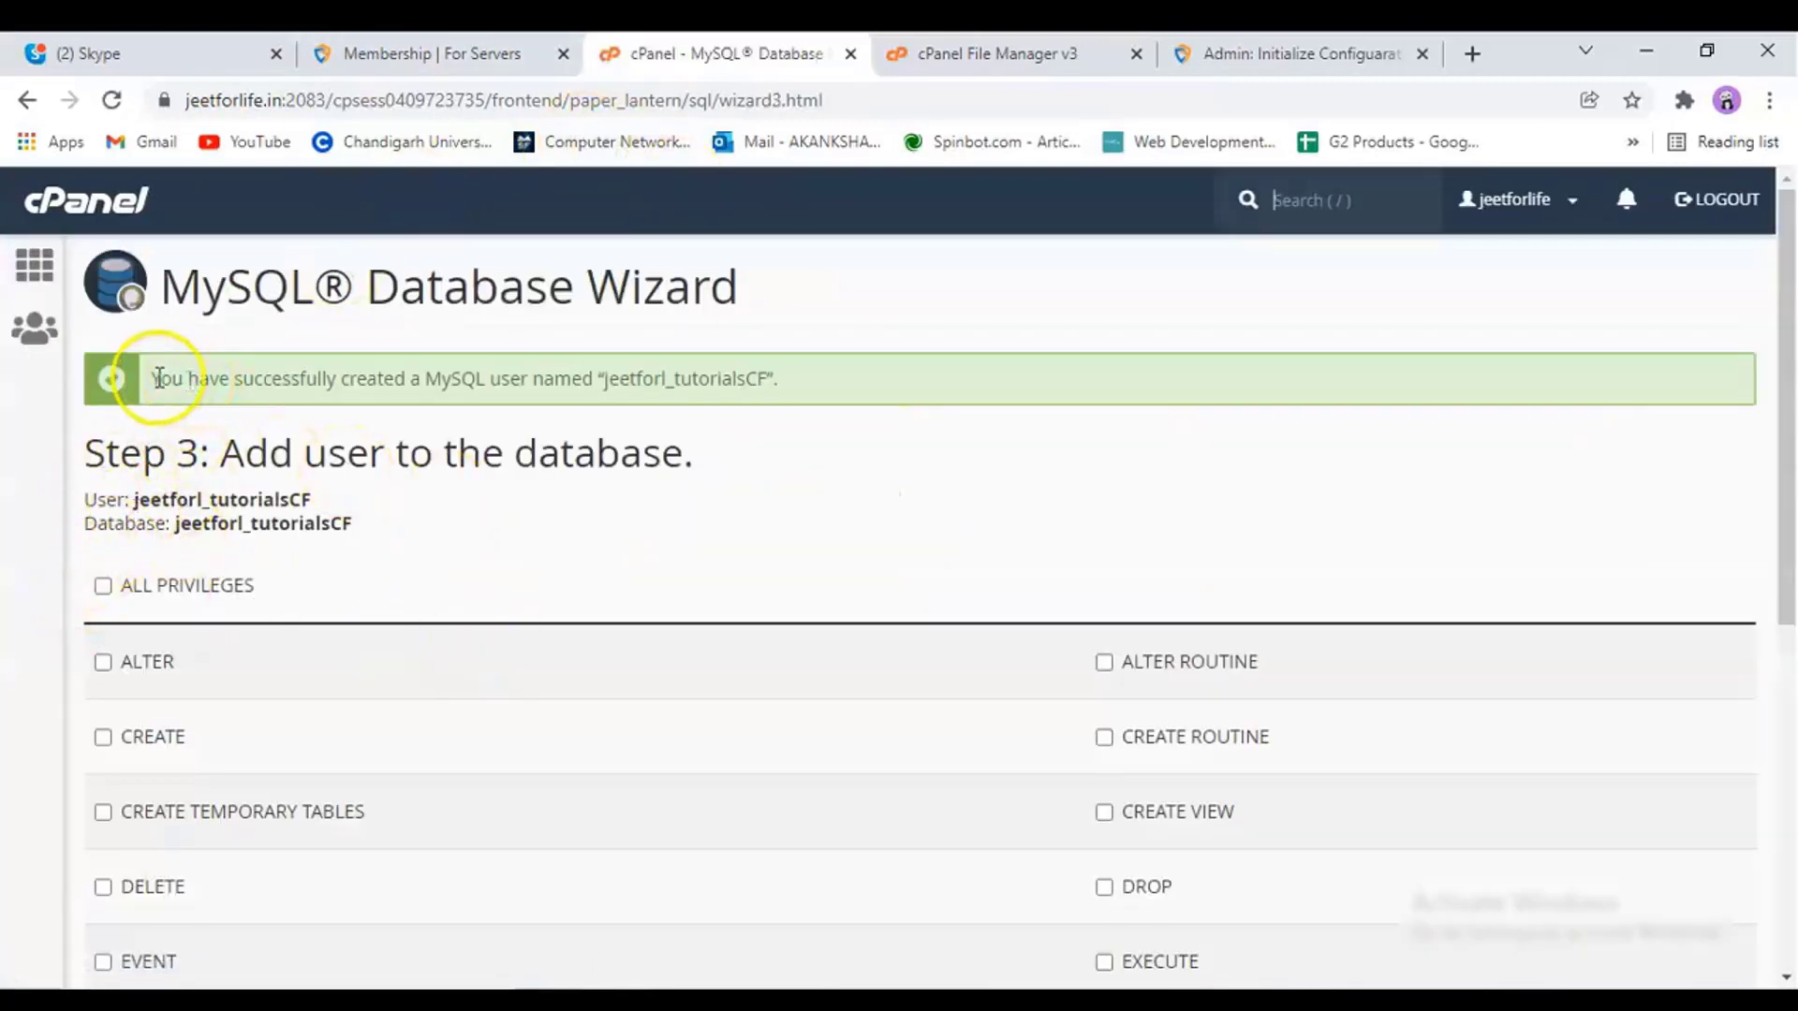
Grant the tutorialsCF user ALL PRIVILEGES on the jeetforl_tutorialsCF database
{"action": "left_click_drag", "start_coordinate": [167, 376], "coordinate": [549, 370]}
{"action": "left_click_drag", "start_coordinate": [837, 378], "coordinate": [848, 374]}
{"action": "left_click", "coordinate": [850, 373]}
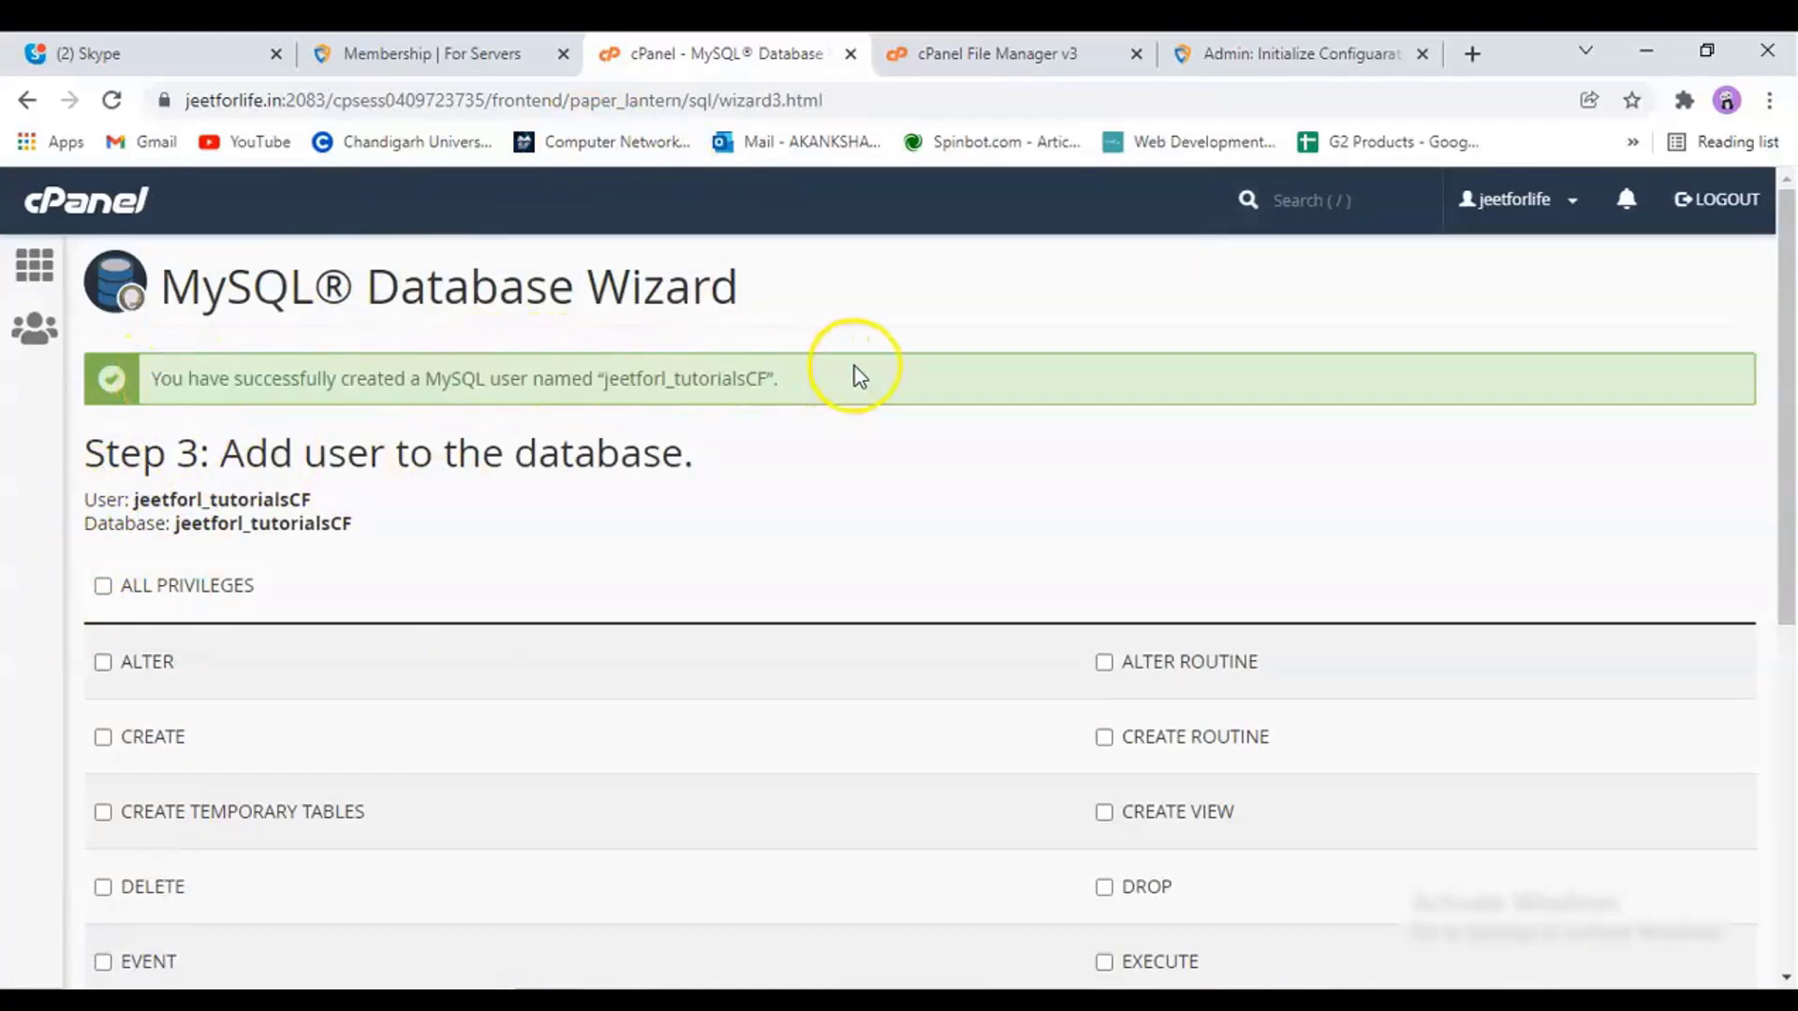
{"action": "left_click", "coordinate": [103, 587]}
{"action": "scroll", "coordinate": [697, 625], "scroll_direction": "down", "scroll_amount": 1}
{"action": "scroll", "coordinate": [698, 626], "scroll_direction": "down", "scroll_amount": 5}
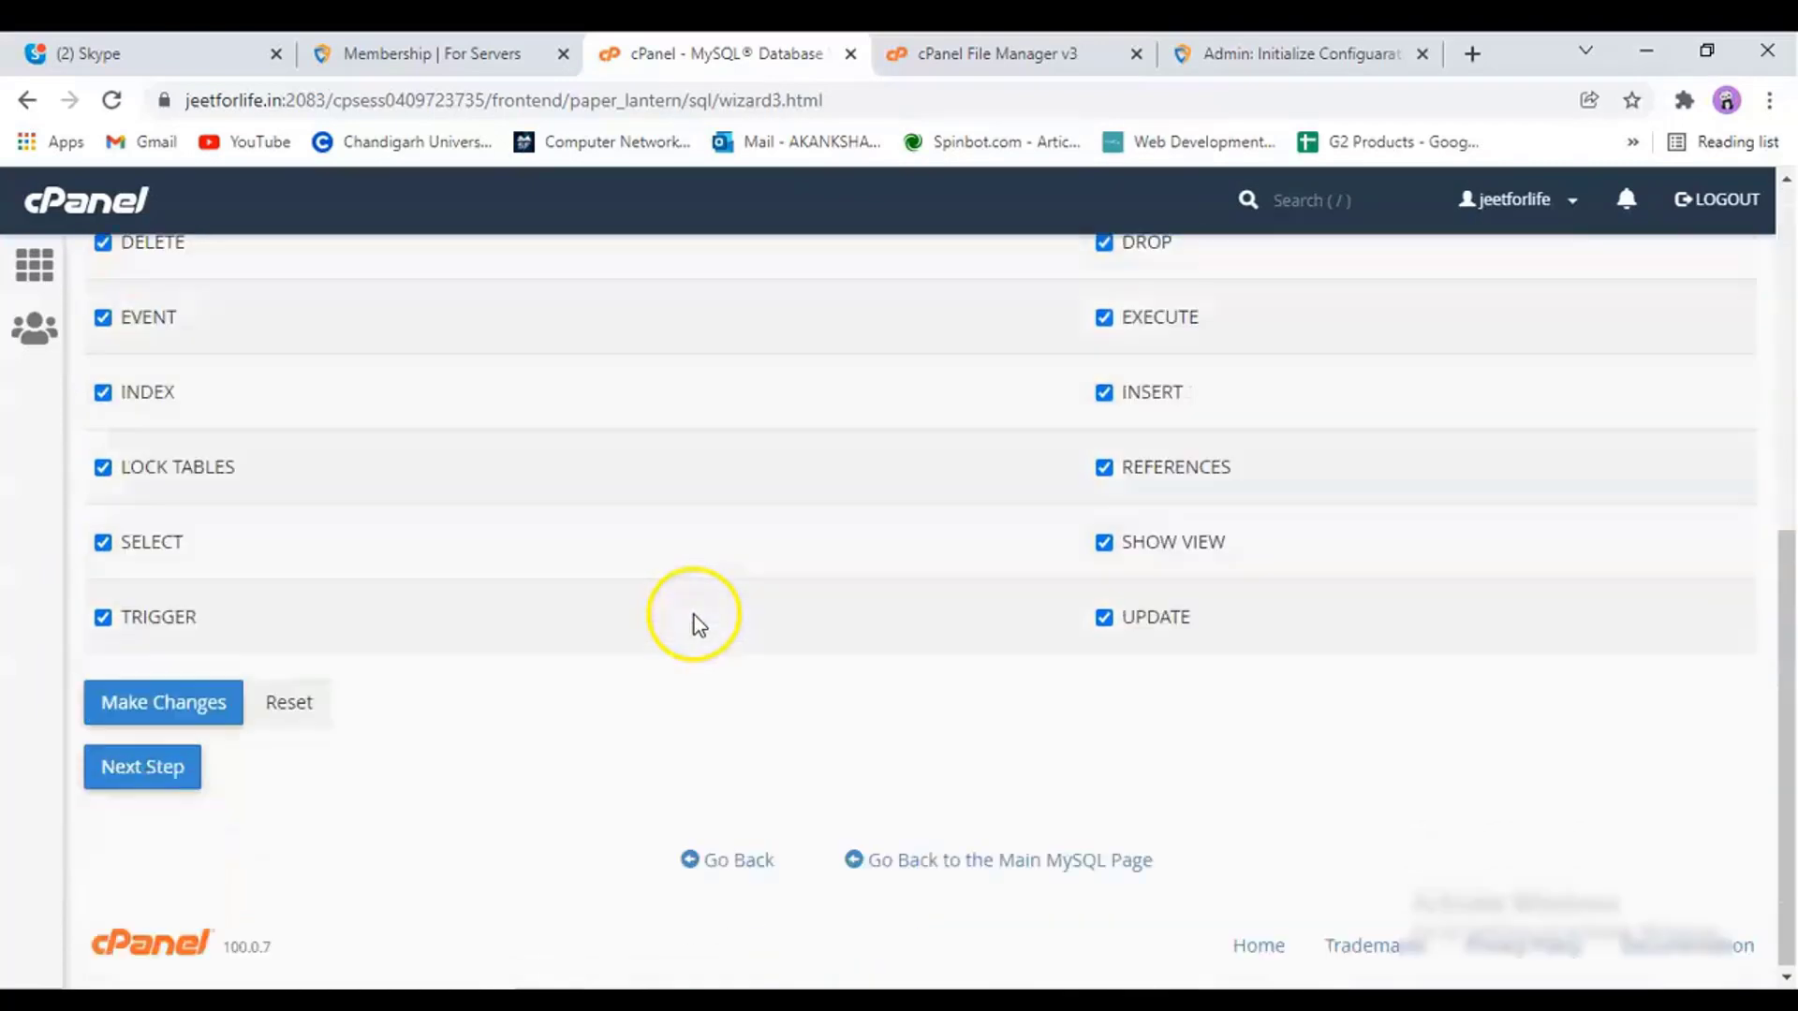
{"action": "left_click", "coordinate": [127, 779]}
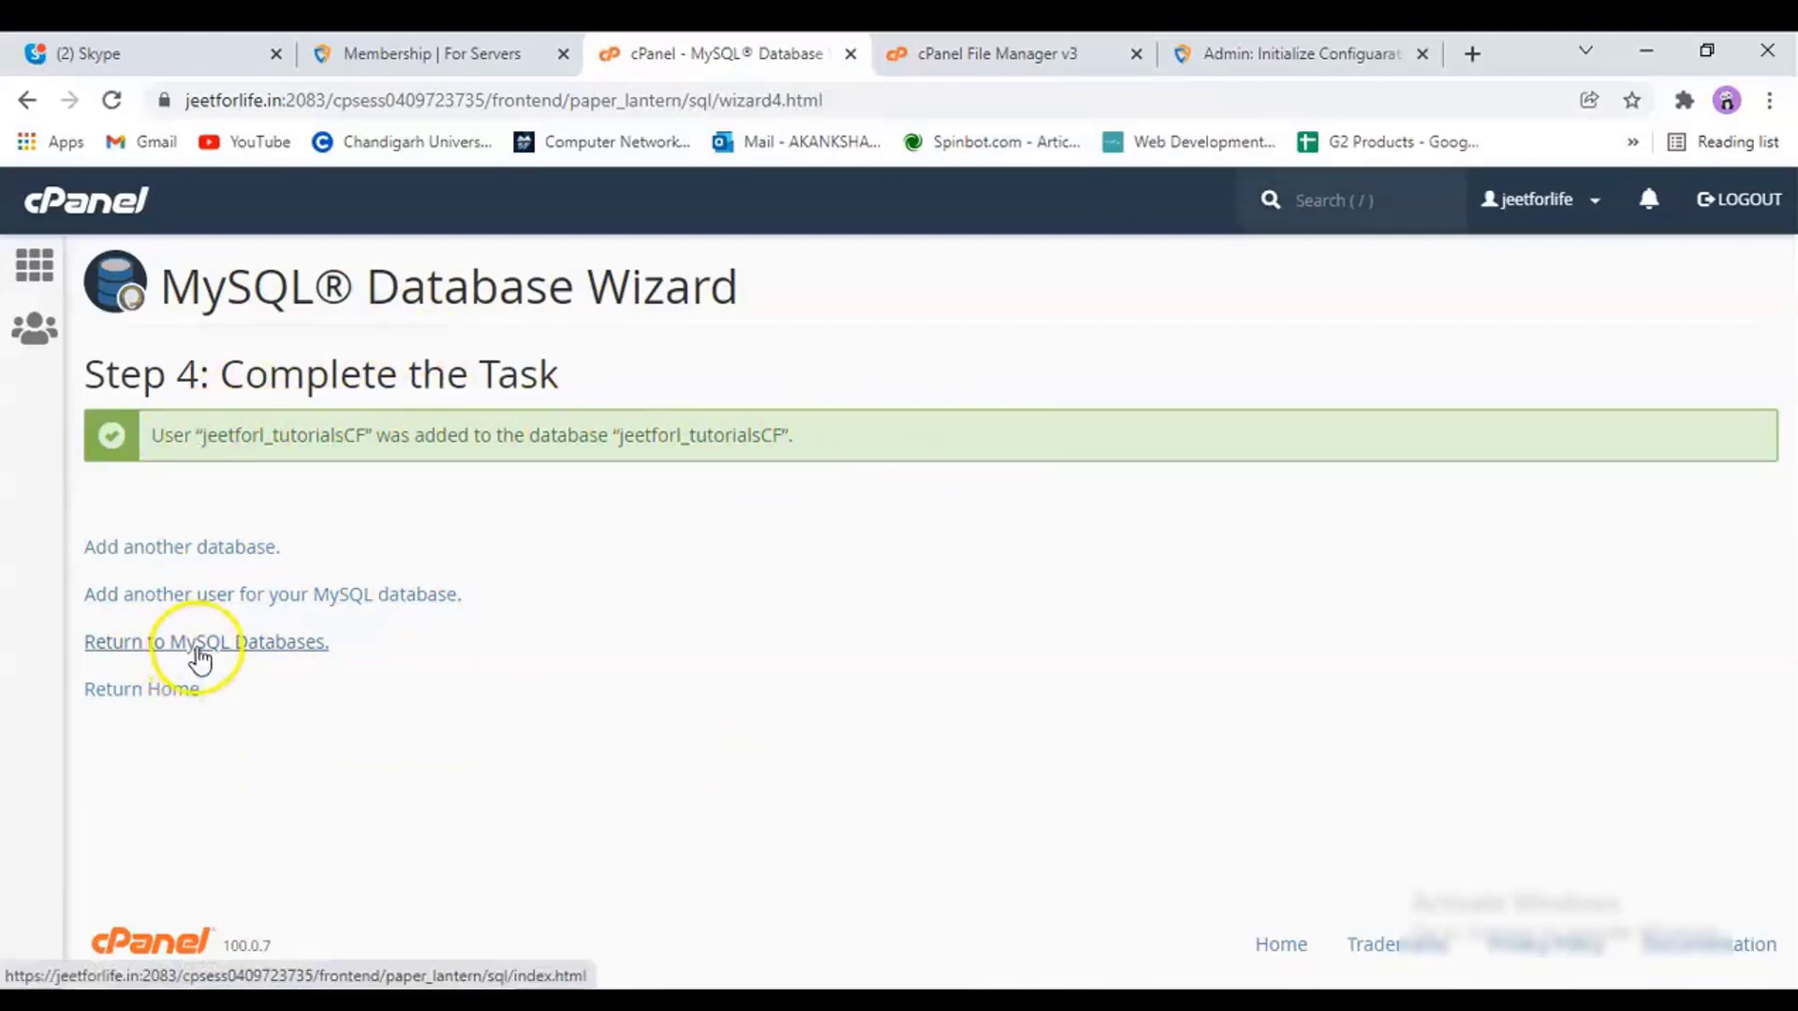
Check that jeetforl_tutorialsCF appears under Current Databases in MySQL Databases
{"action": "left_click", "coordinate": [198, 644]}
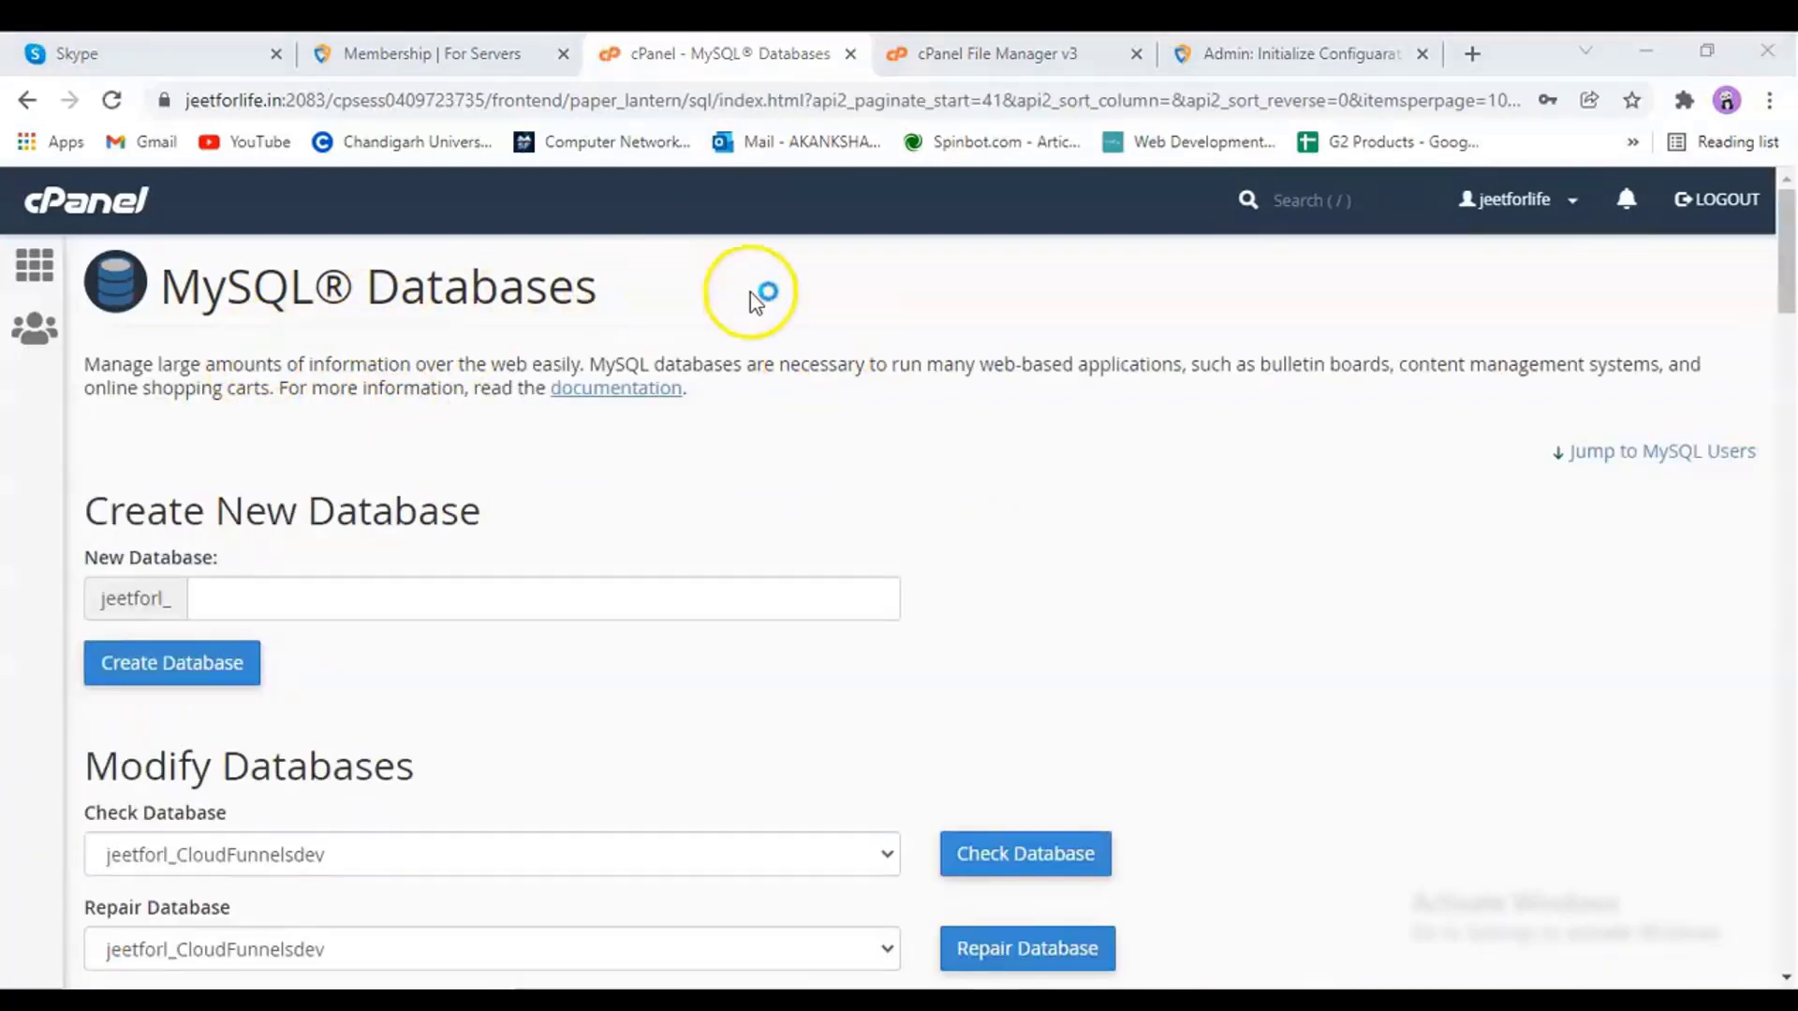
{"action": "scroll", "coordinate": [878, 304], "scroll_direction": "down", "scroll_amount": 7}
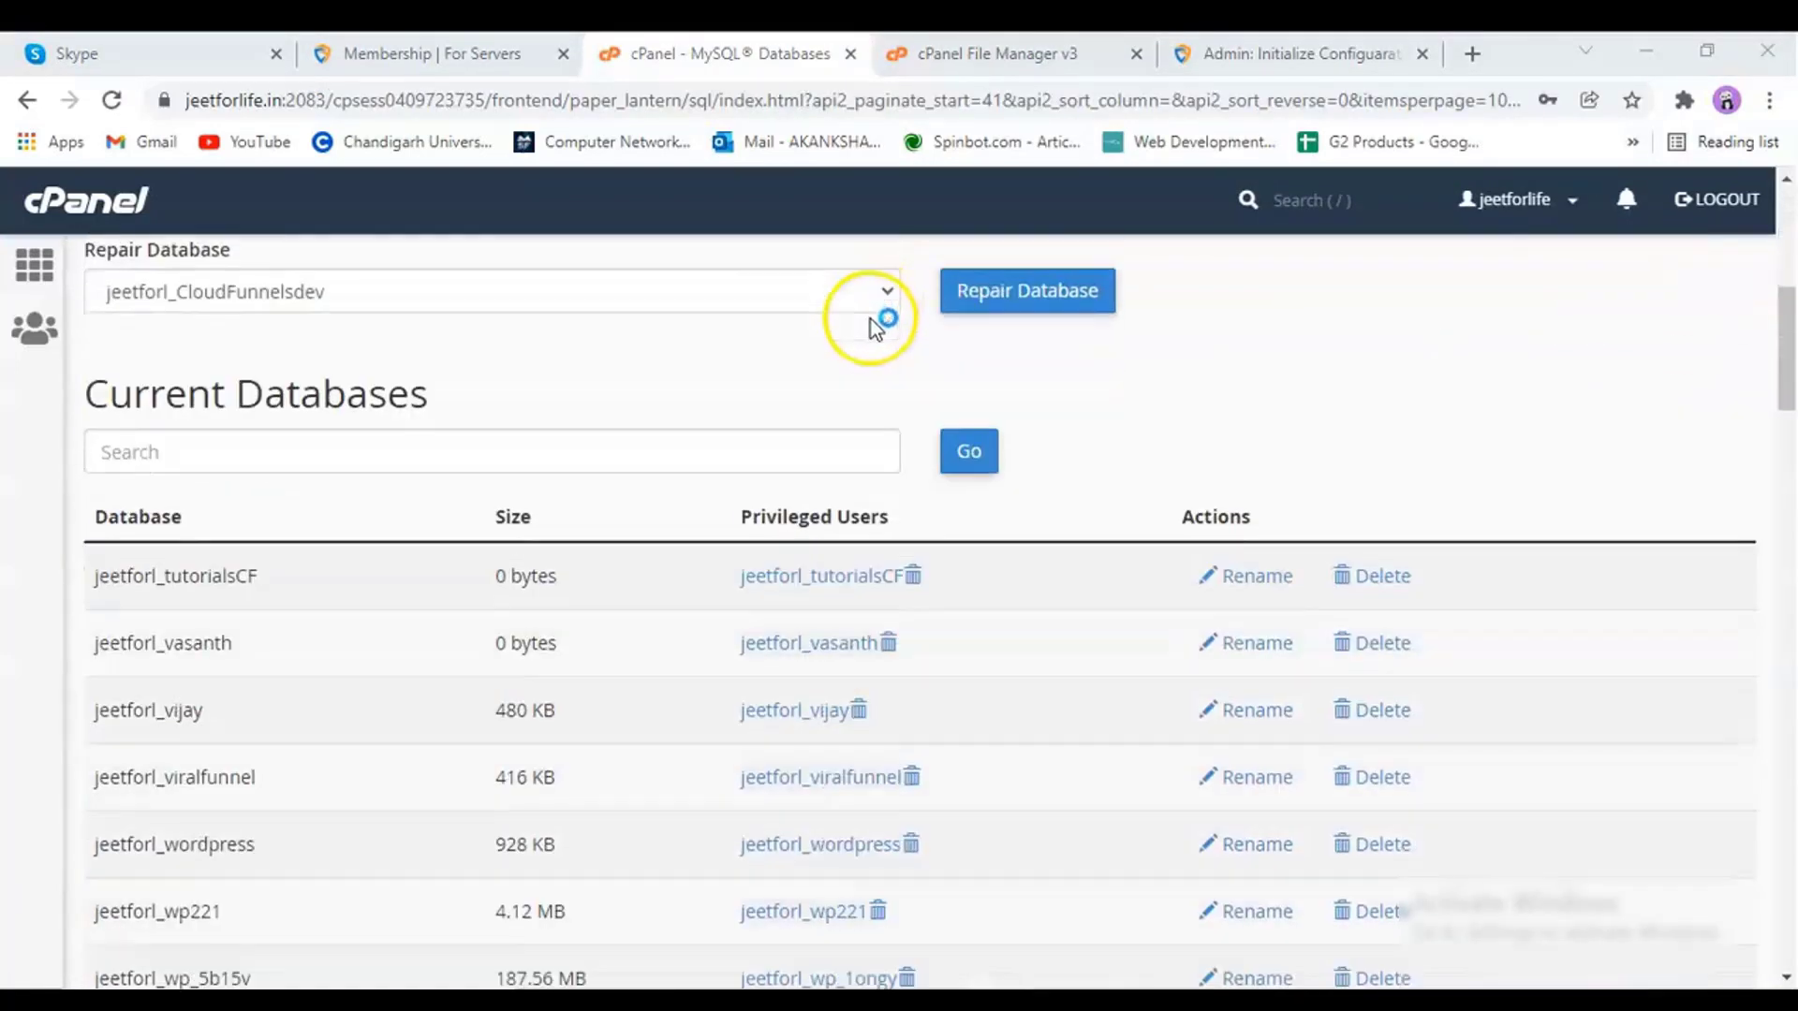
{"action": "left_click_drag", "start_coordinate": [118, 572], "coordinate": [272, 594]}
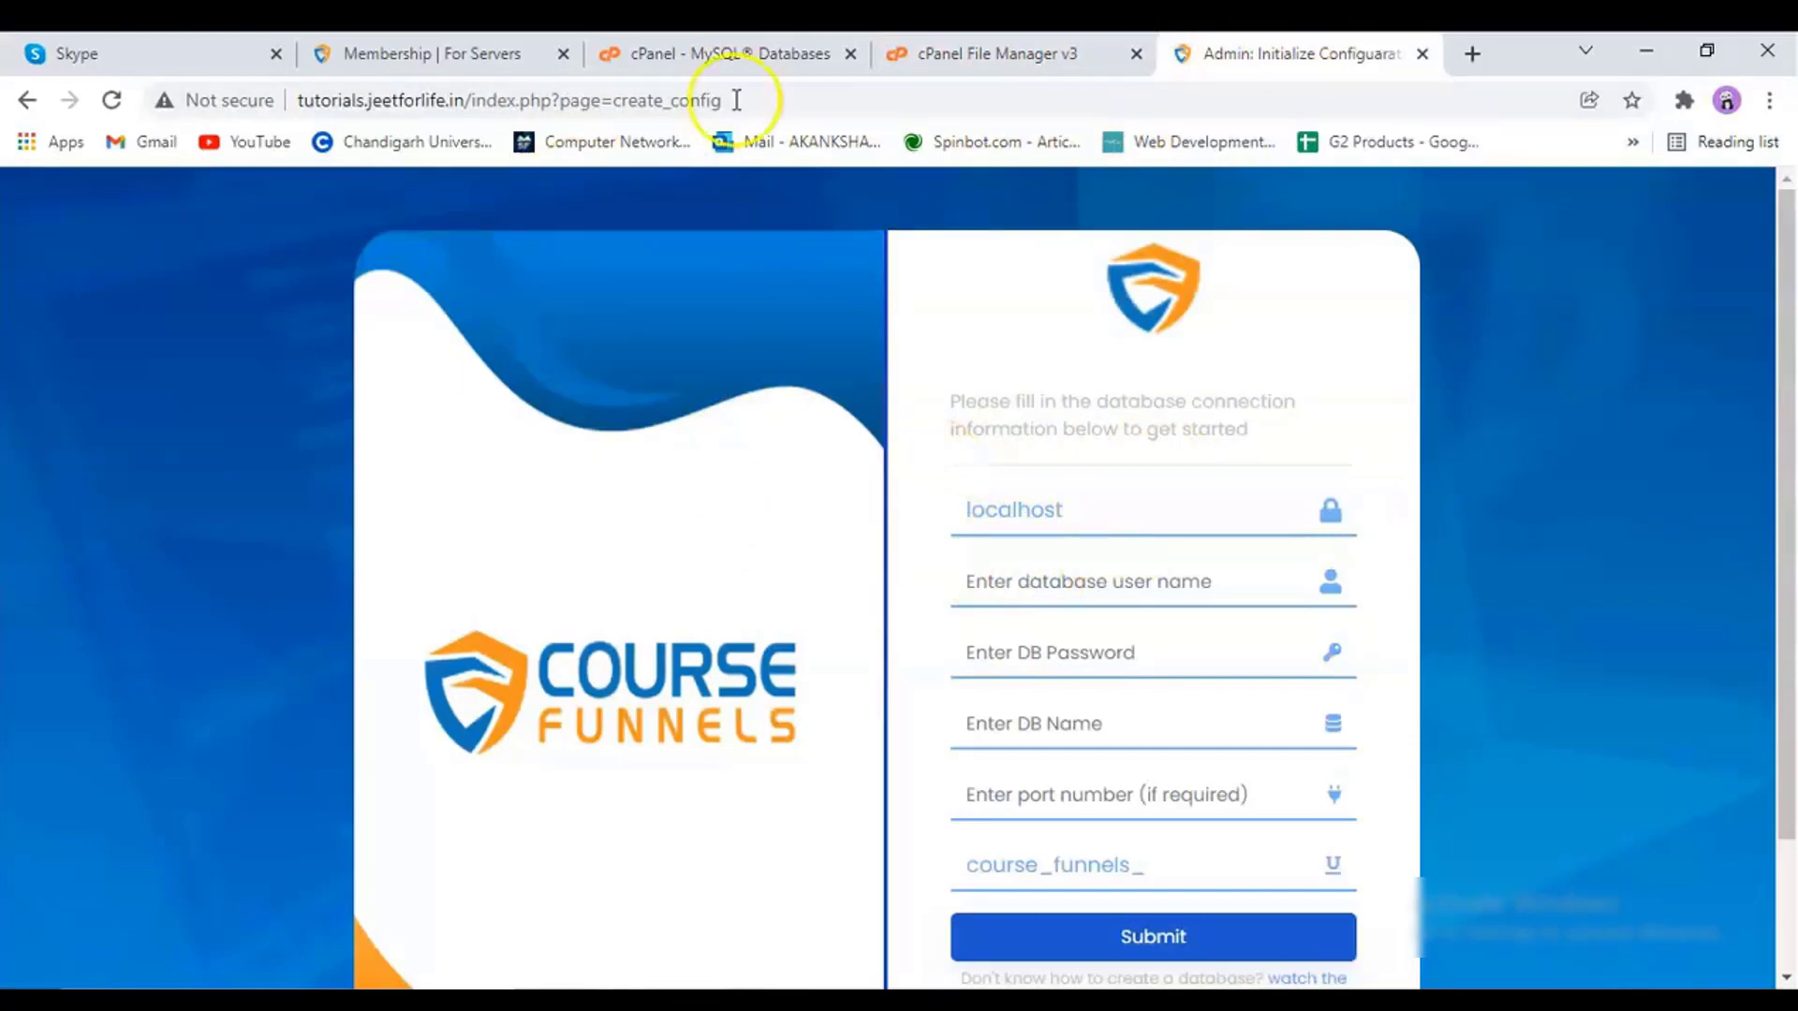
Paste jeetforl_tutorialsCF as the installer's DB user and enter the database password
{"action": "left_click", "coordinate": [698, 54]}
{"action": "left_click_drag", "start_coordinate": [729, 592], "coordinate": [902, 582]}
{"action": "key", "text": "ctrl+c"}
{"action": "key", "text": "ctrl+Tab"}
{"action": "key", "text": "ctrl+Tab"}
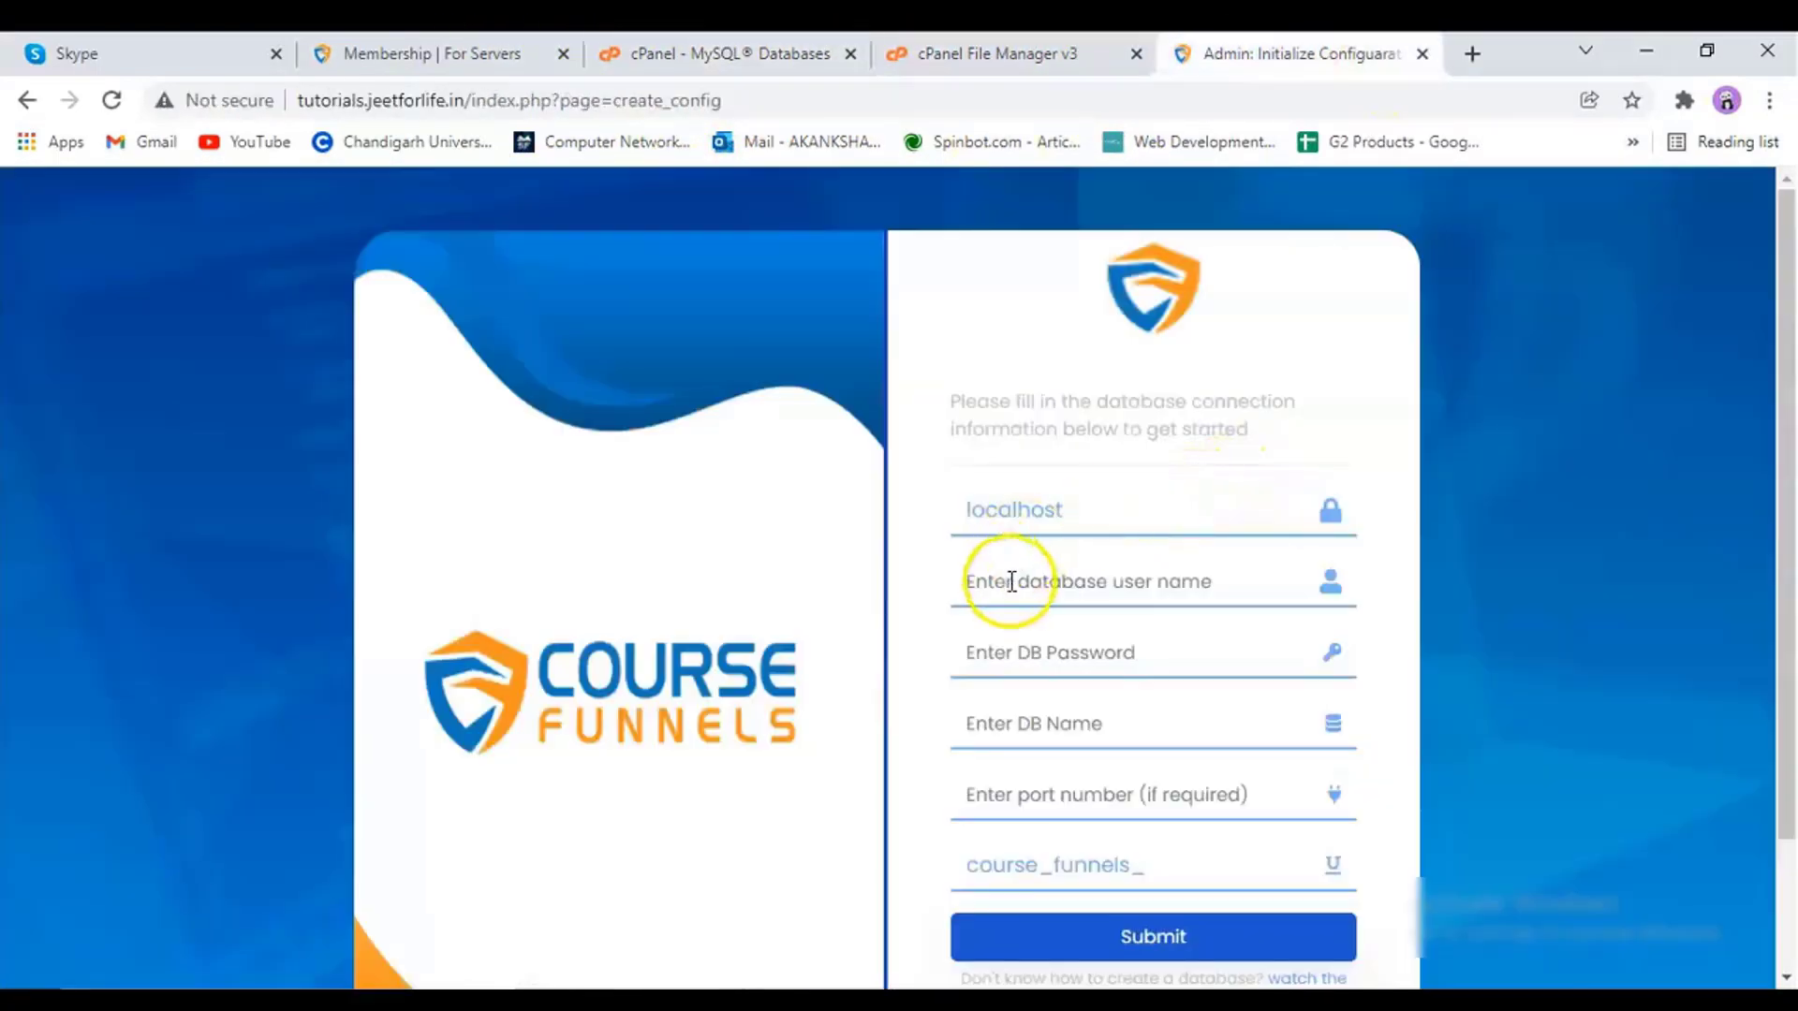
{"action": "left_click", "coordinate": [1013, 582]}
{"action": "key", "text": "ctrl+v"}
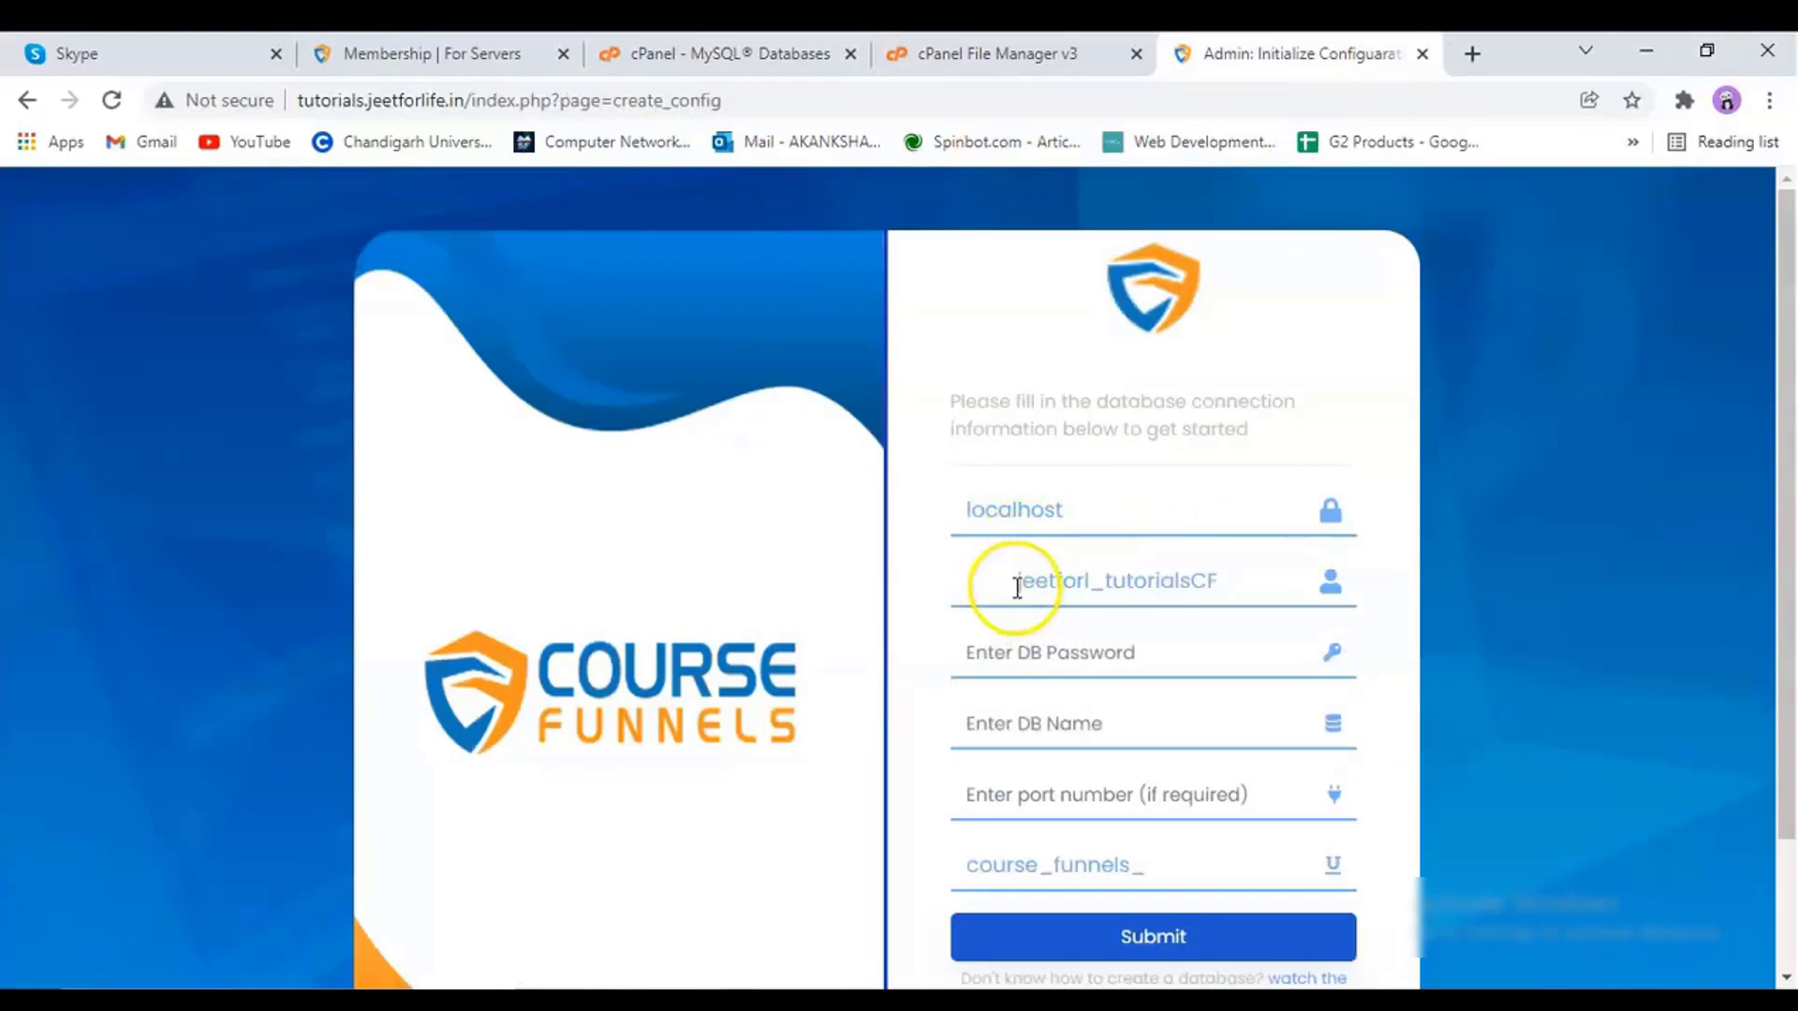
{"action": "left_click", "coordinate": [1040, 641]}
{"action": "double_click", "coordinate": [1180, 581]}
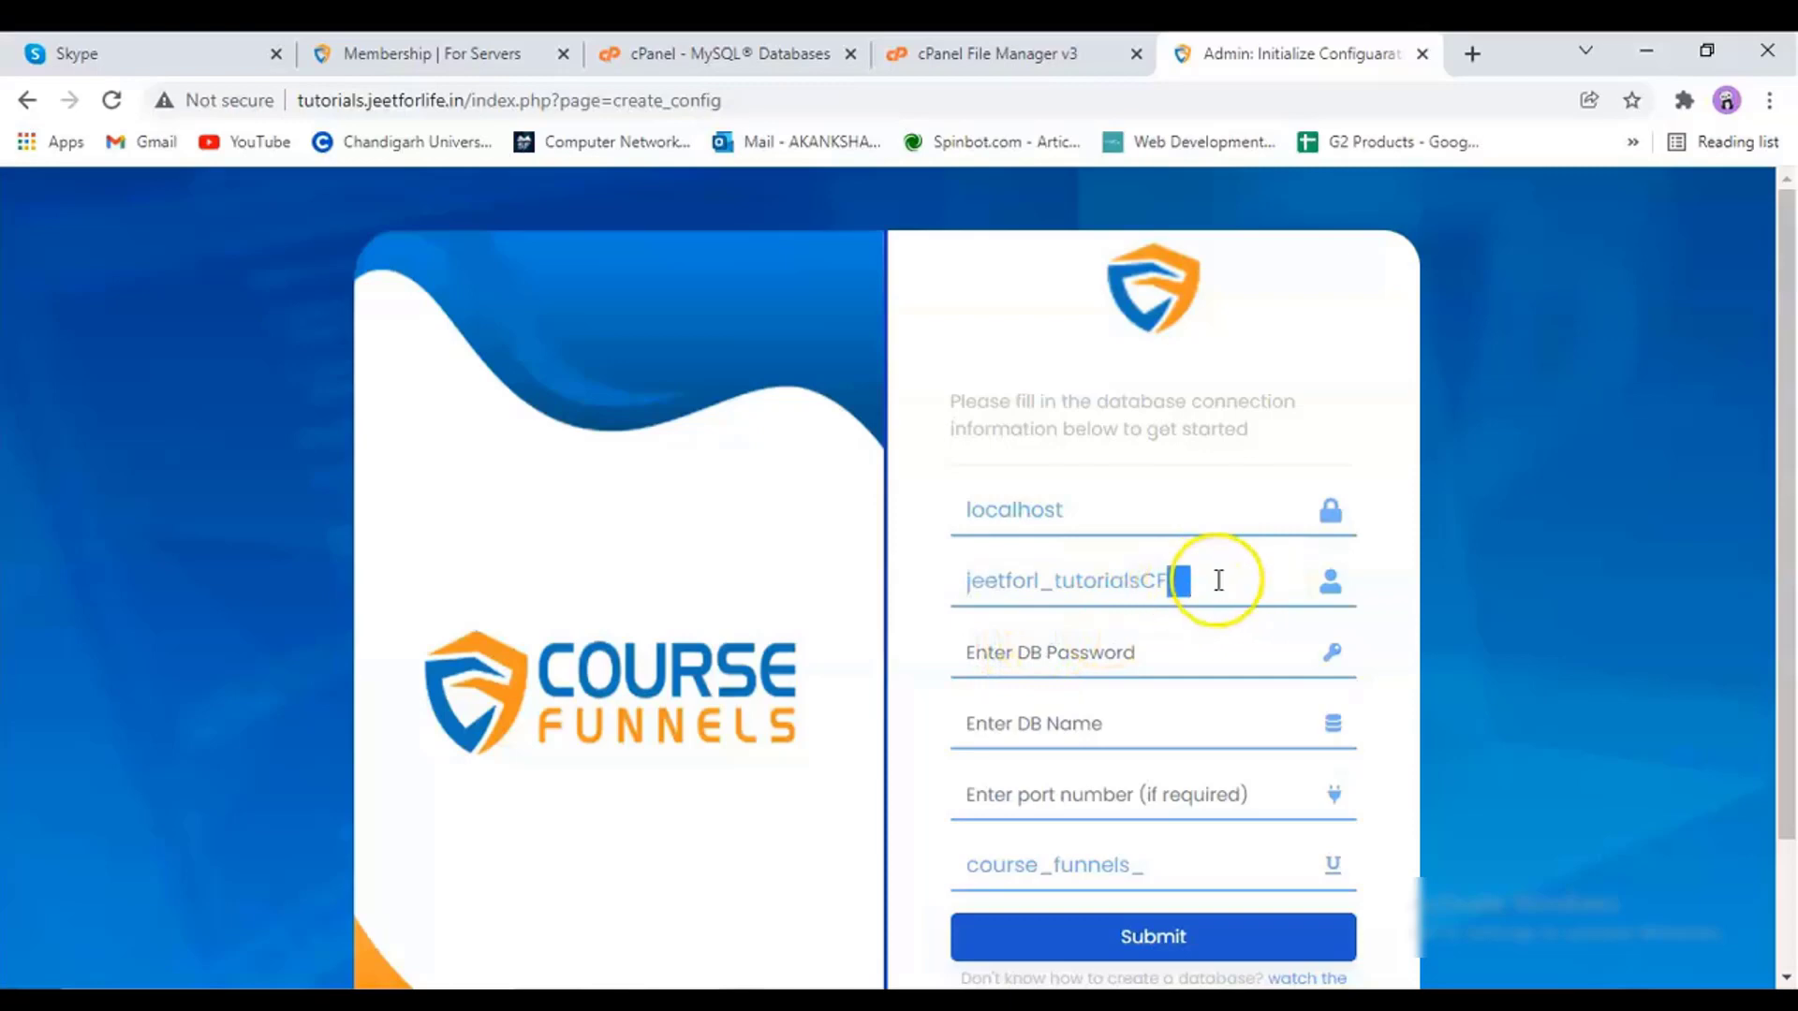
{"action": "left_click", "coordinate": [1072, 661]}
{"action": "type", "text": "**"}
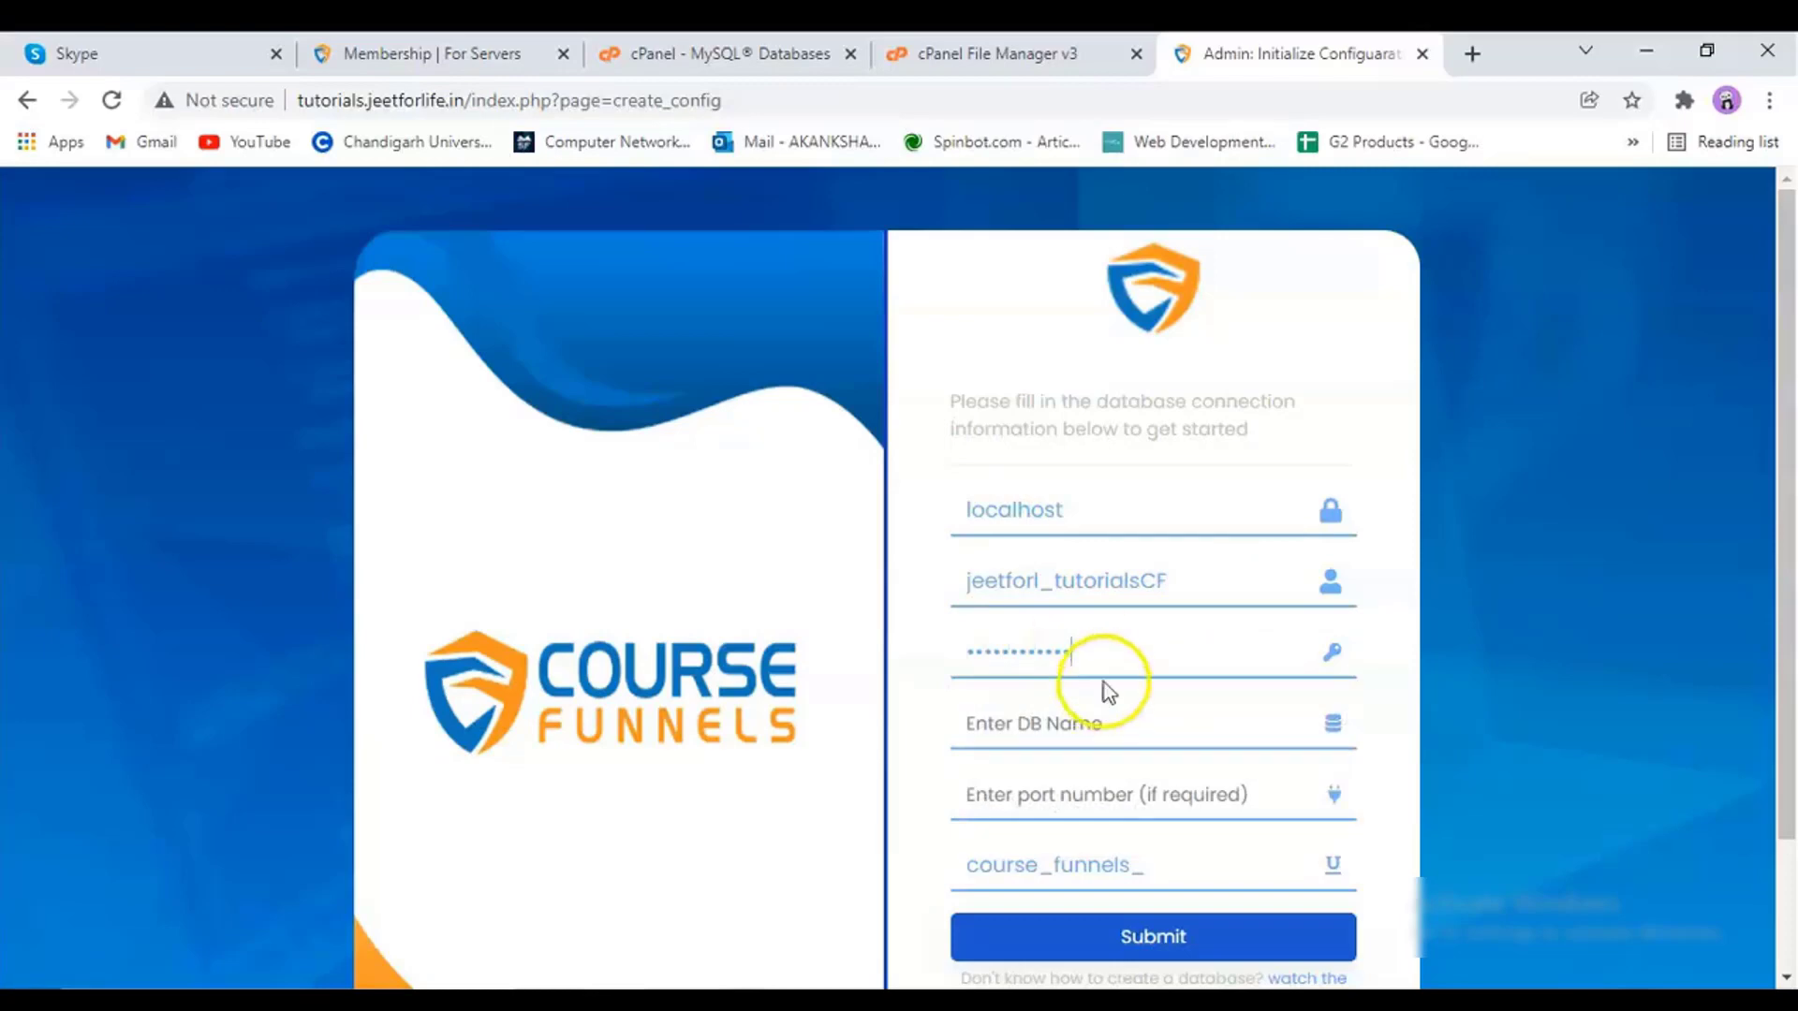
Copy jeetforl_tutorialsCF from cPanel into the installer's DB name field, leaving the port blank
{"action": "left_click", "coordinate": [689, 51]}
{"action": "left_click_drag", "start_coordinate": [91, 575], "coordinate": [295, 600]}
{"action": "key", "text": "ctrl+c"}
{"action": "key", "text": "ctrl+Tab"}
{"action": "key", "text": "ctrl+Tab"}
{"action": "left_click", "coordinate": [1036, 735]}
{"action": "key", "text": "ctrl+v"}
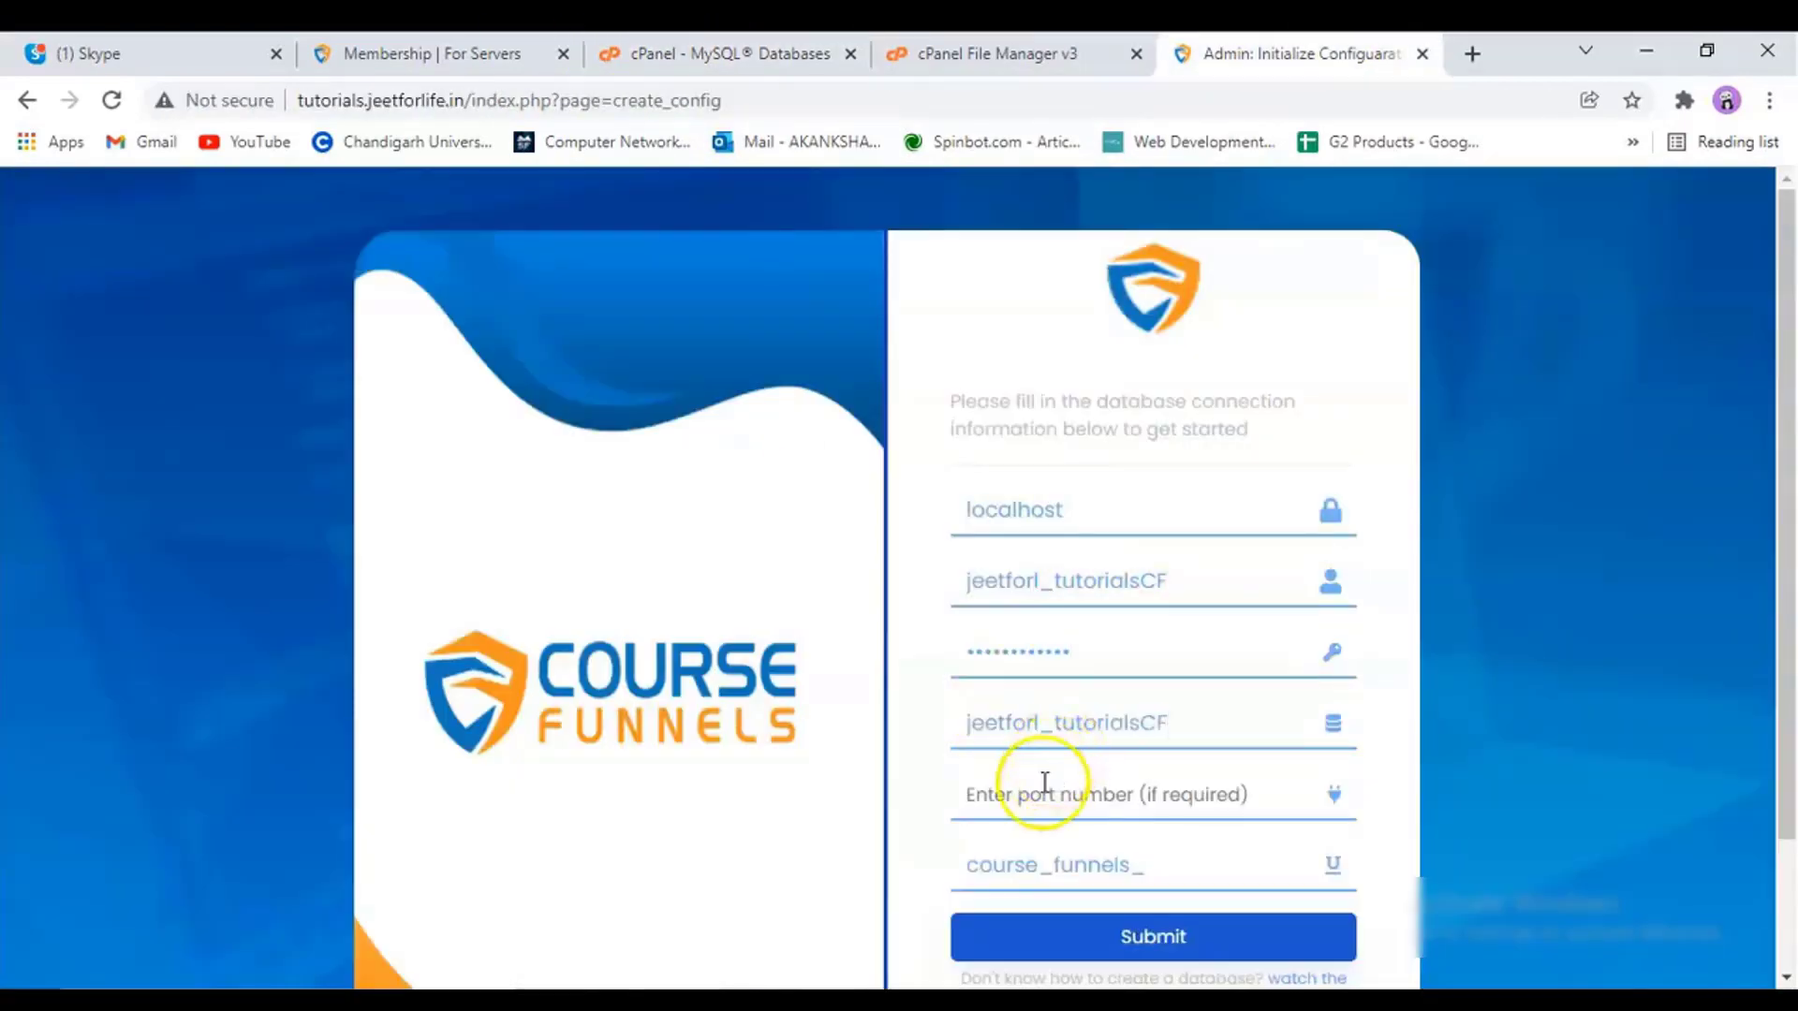
{"action": "left_click", "coordinate": [1045, 791]}
{"action": "scroll", "coordinate": [1115, 647], "scroll_direction": "down", "scroll_amount": 2}
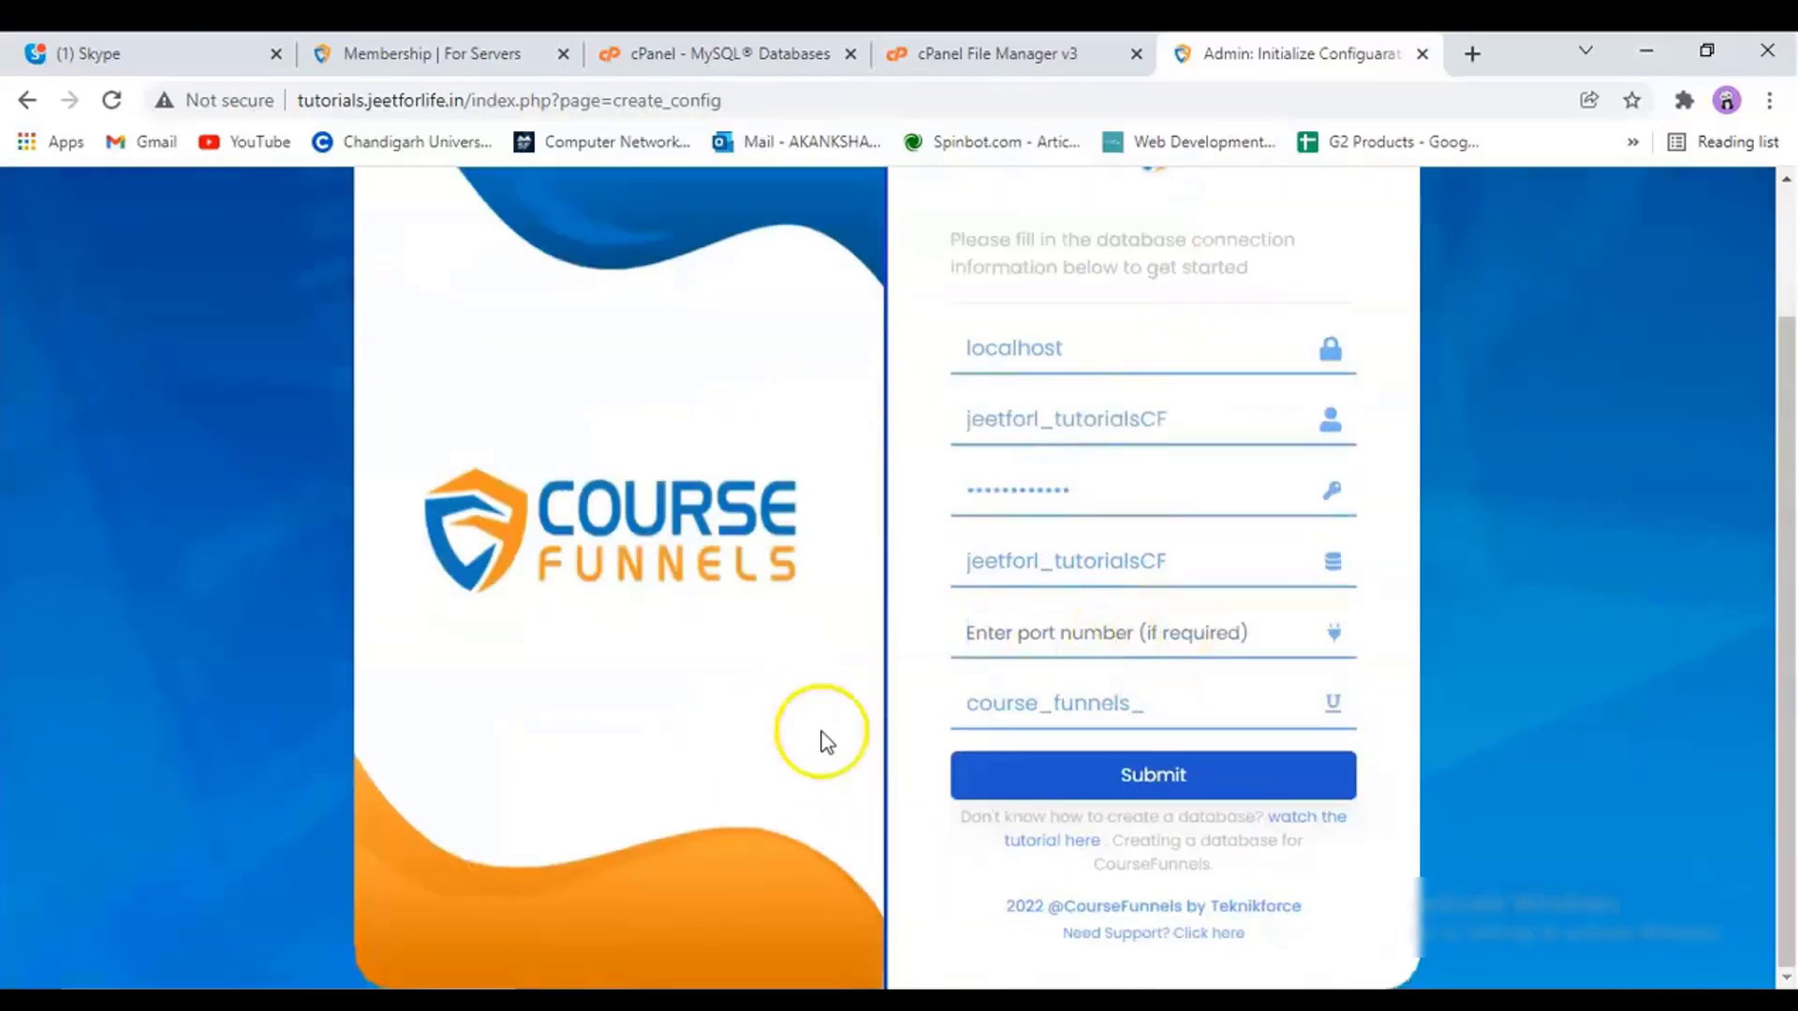
Submit the database settings, then create the administrator account with an e-mail and confirmed password
{"action": "left_click", "coordinate": [1158, 789]}
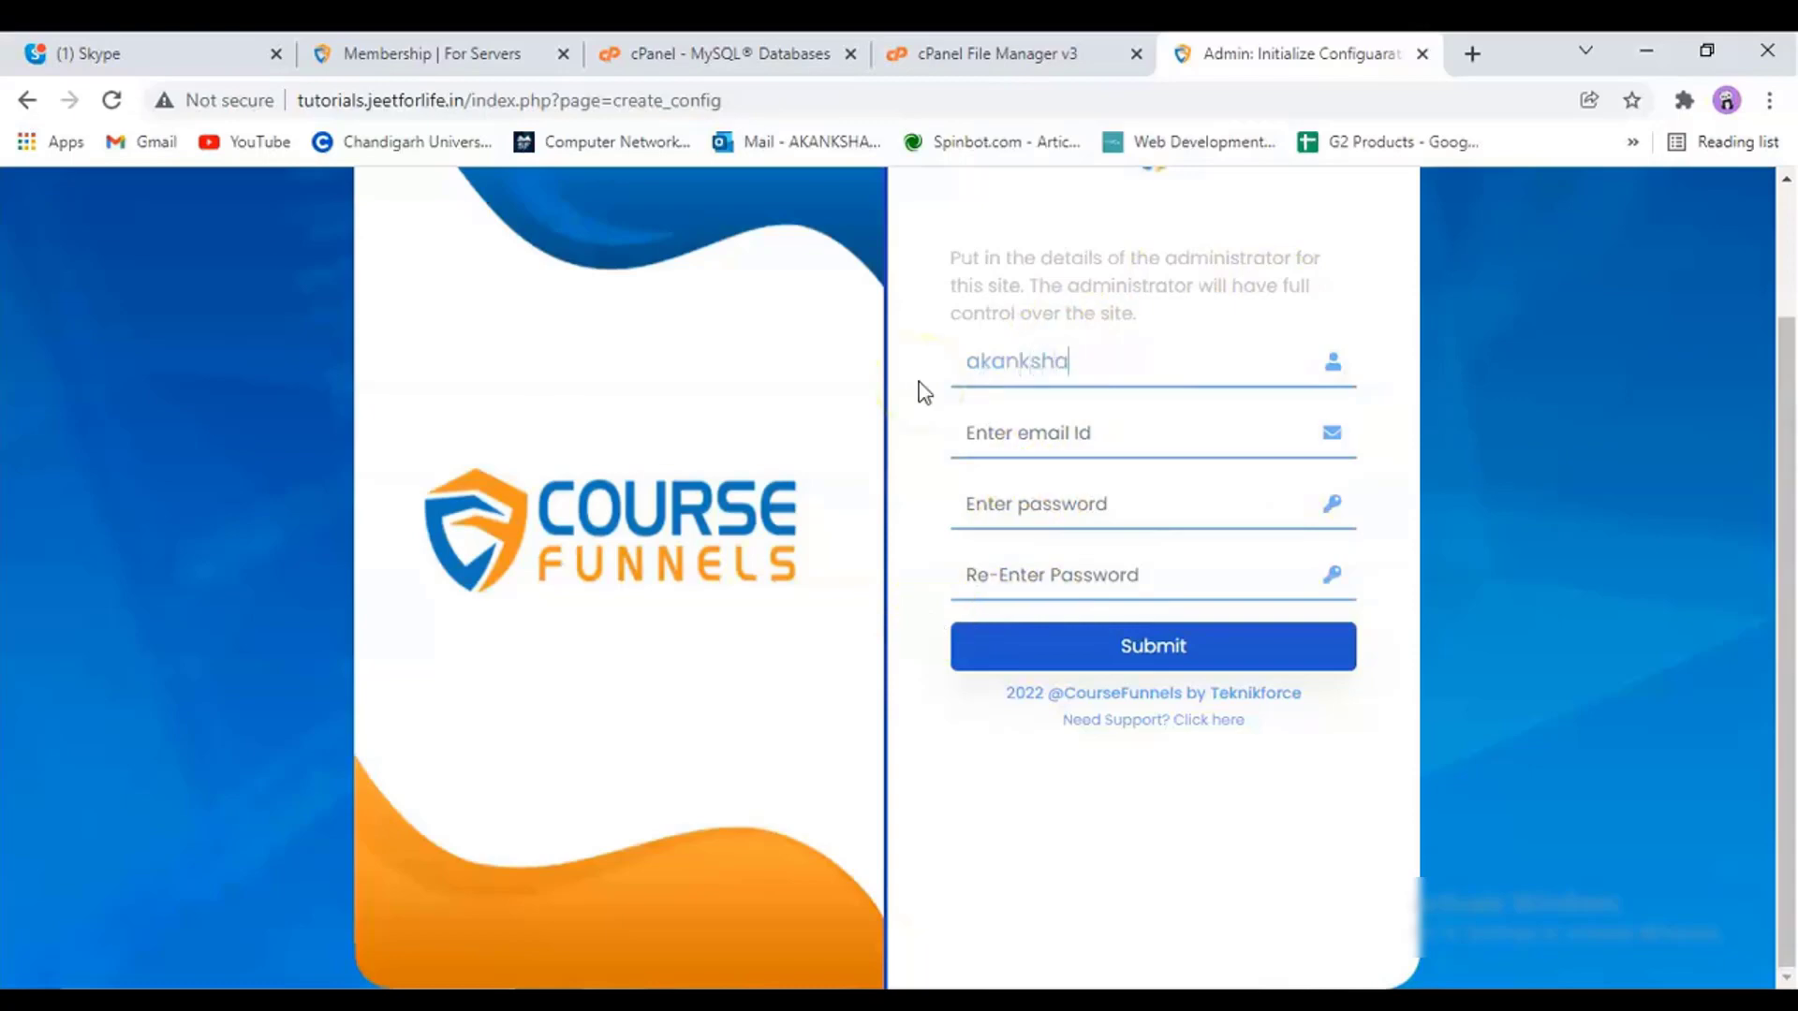
{"action": "left_click", "coordinate": [1011, 424]}
{"action": "type", "text": "akan"}
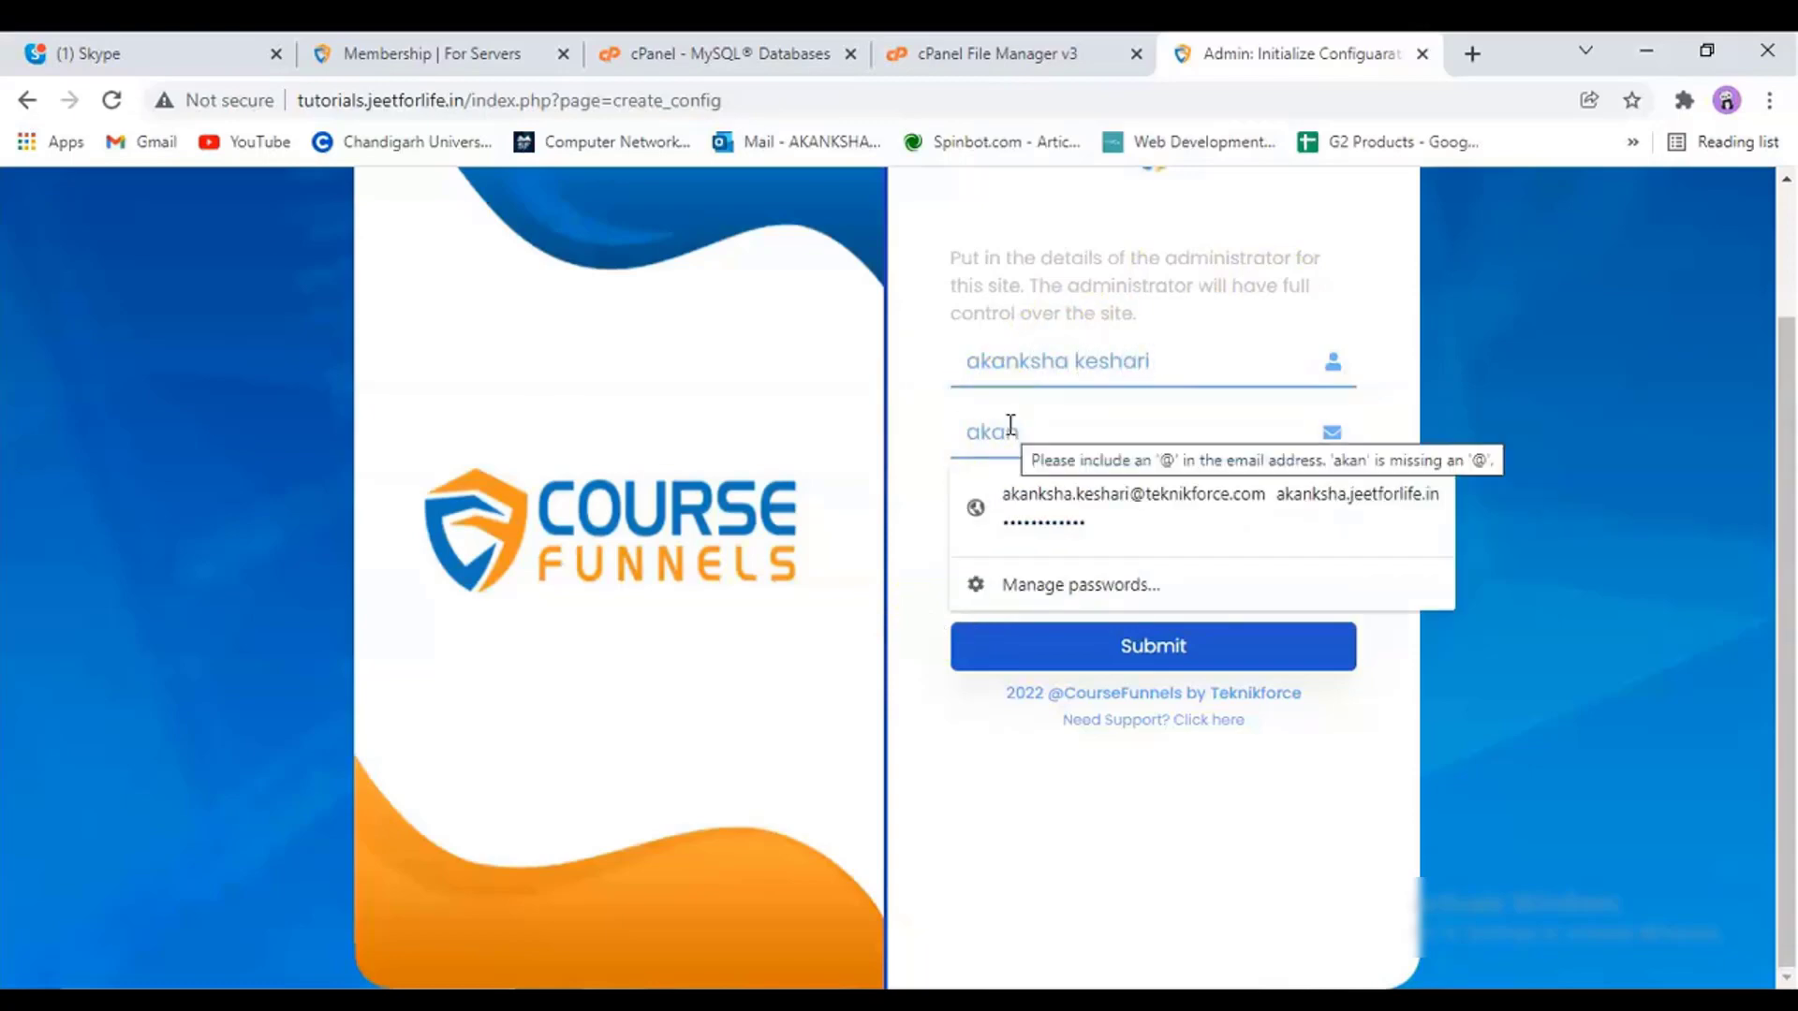
{"action": "type", "text": "com"}
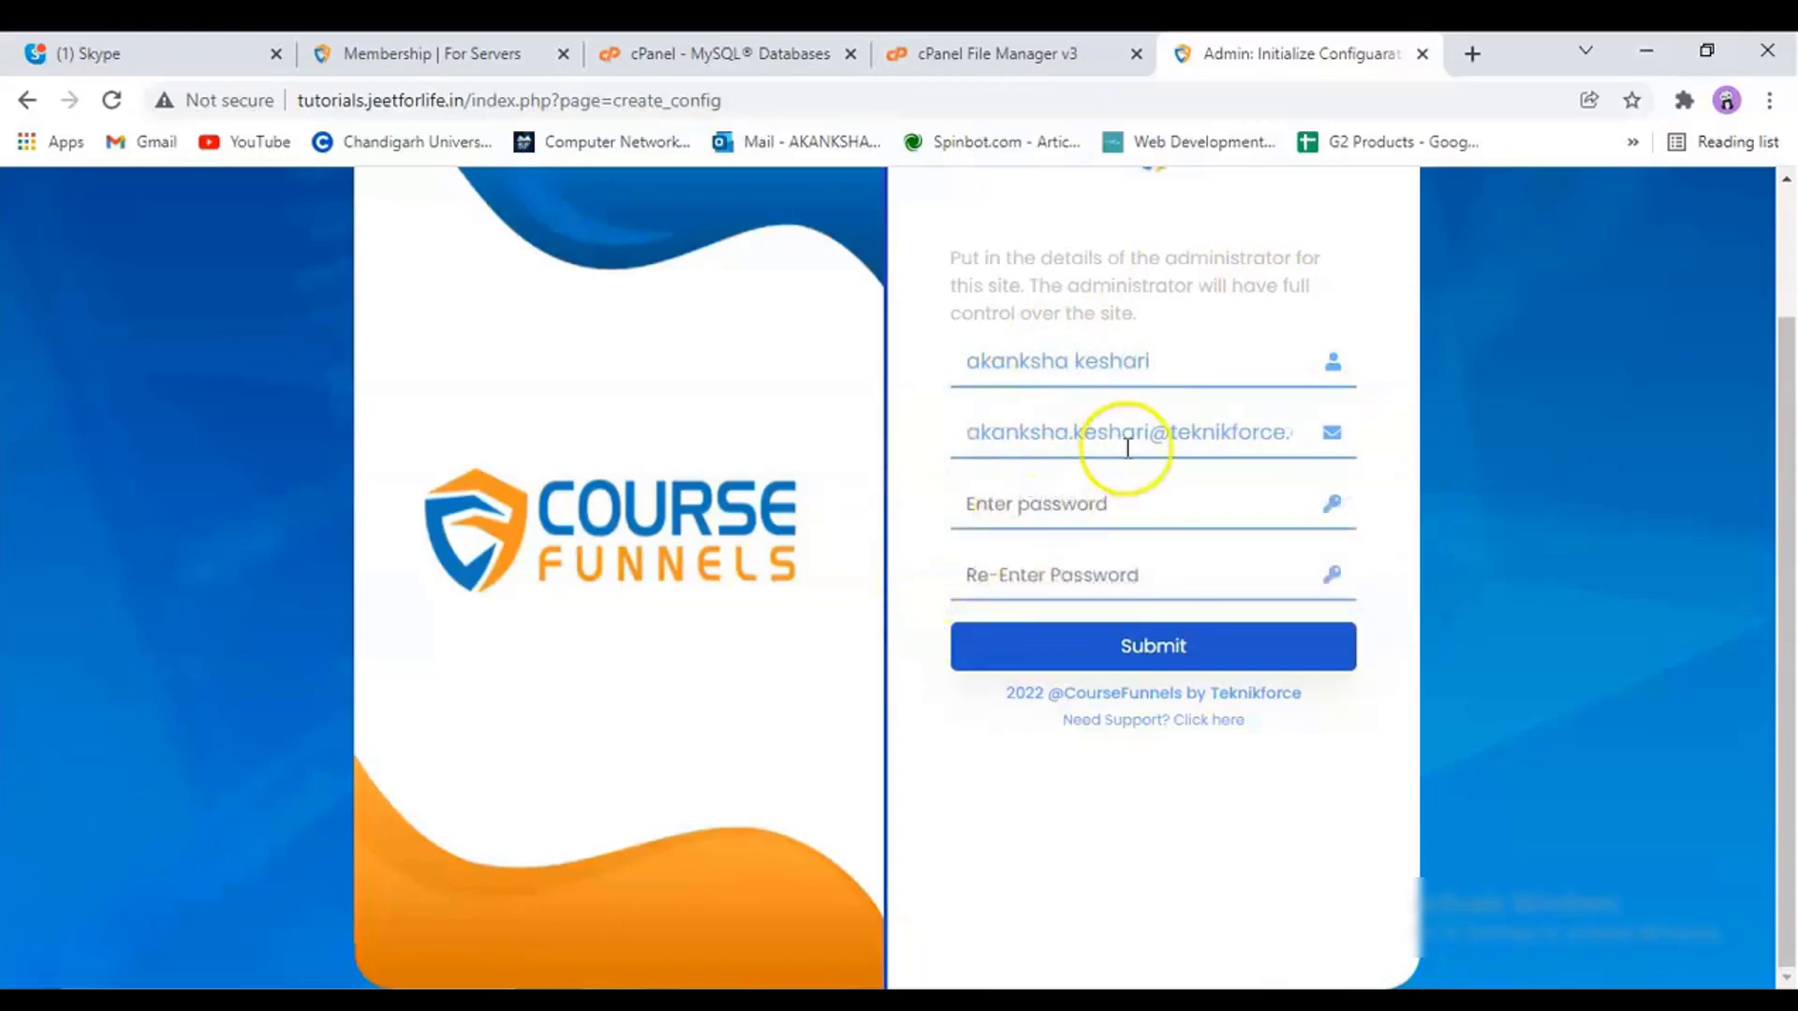
{"action": "left_click", "coordinate": [1100, 507]}
{"action": "type", "text": "•••••••••"}
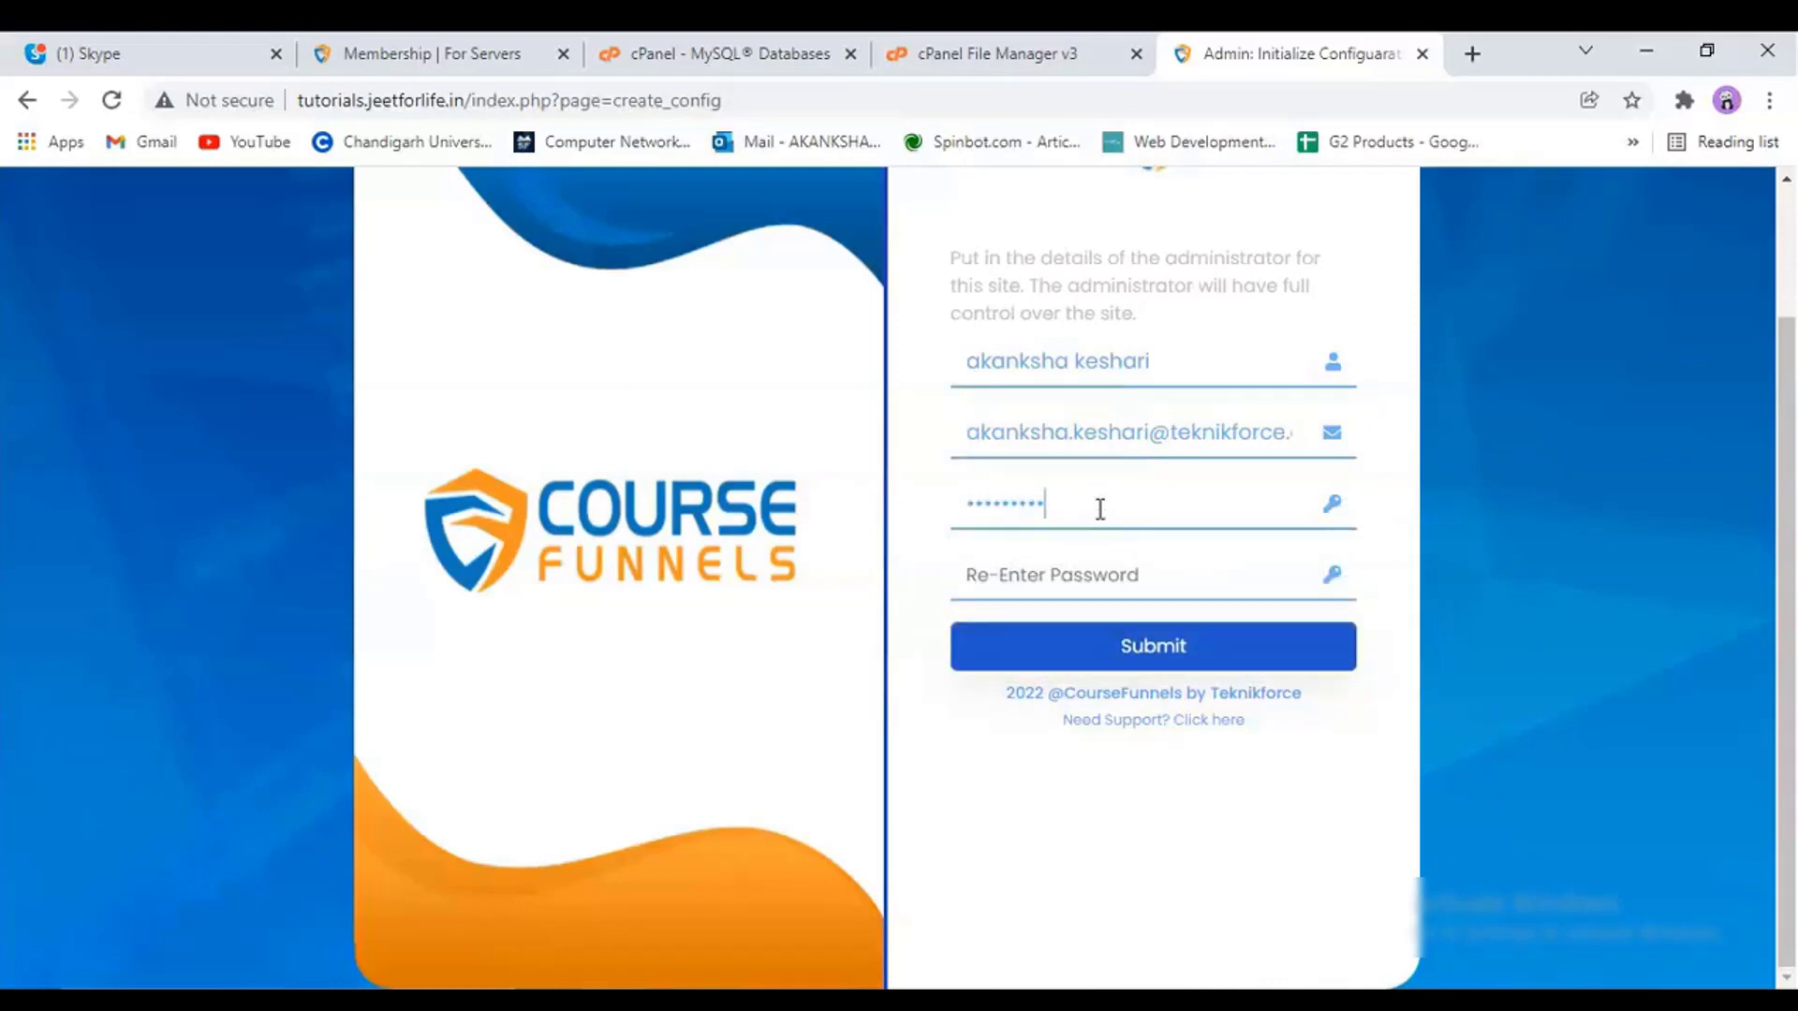
{"action": "left_click", "coordinate": [1030, 563]}
{"action": "type", "text": "•"}
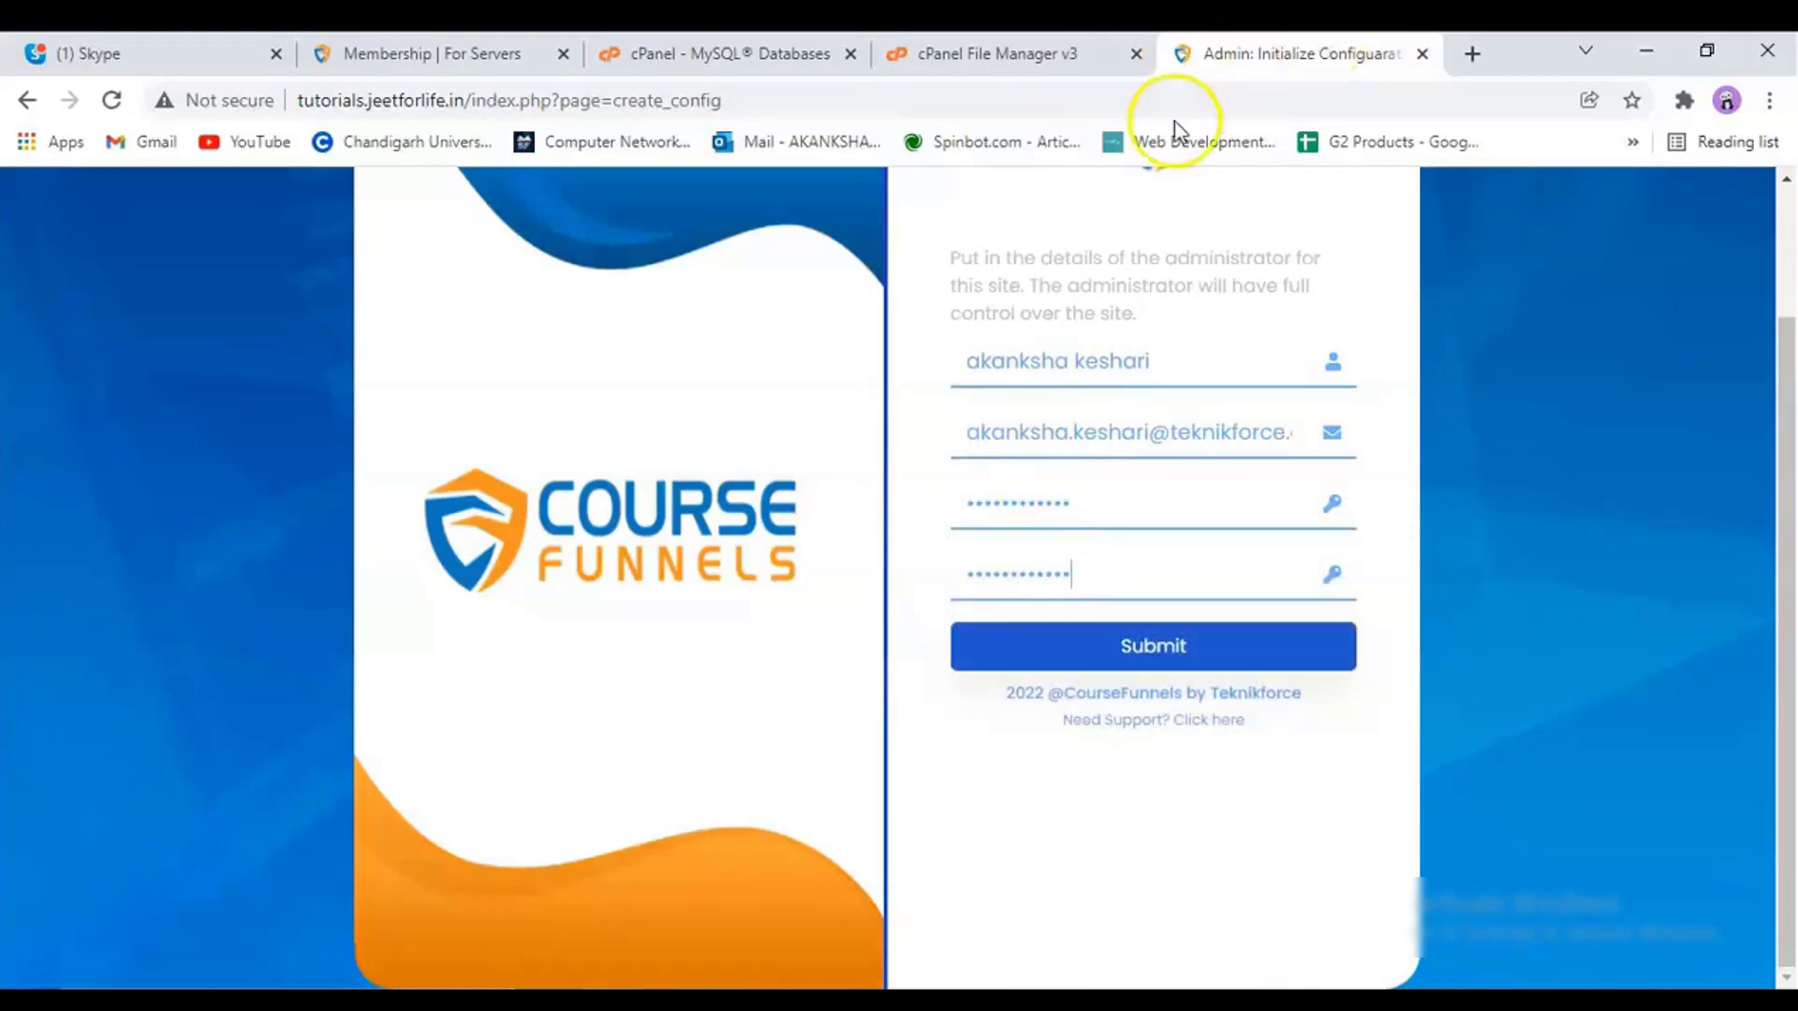
{"action": "type", "text": "••••••••••••"}
{"action": "left_click", "coordinate": [1124, 643]}
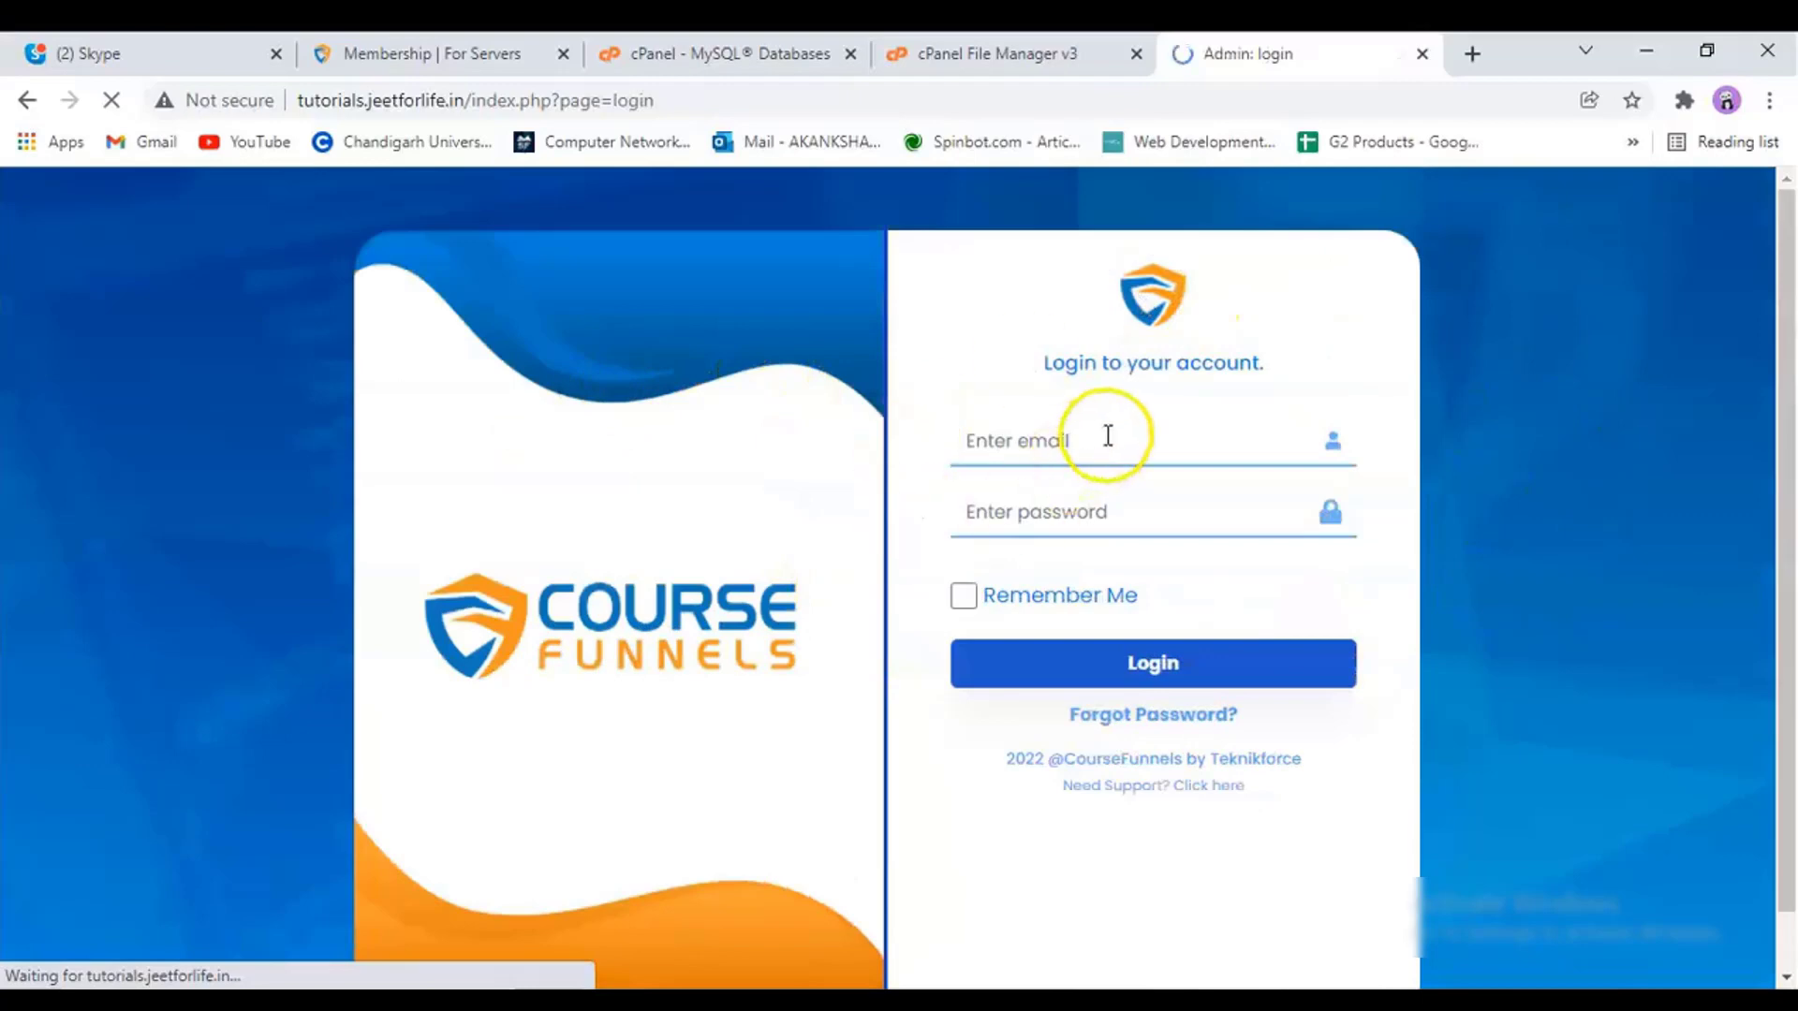
Log in with the saved administrator credentials and begin typing the membership e-mail
{"action": "left_click", "coordinate": [1113, 437]}
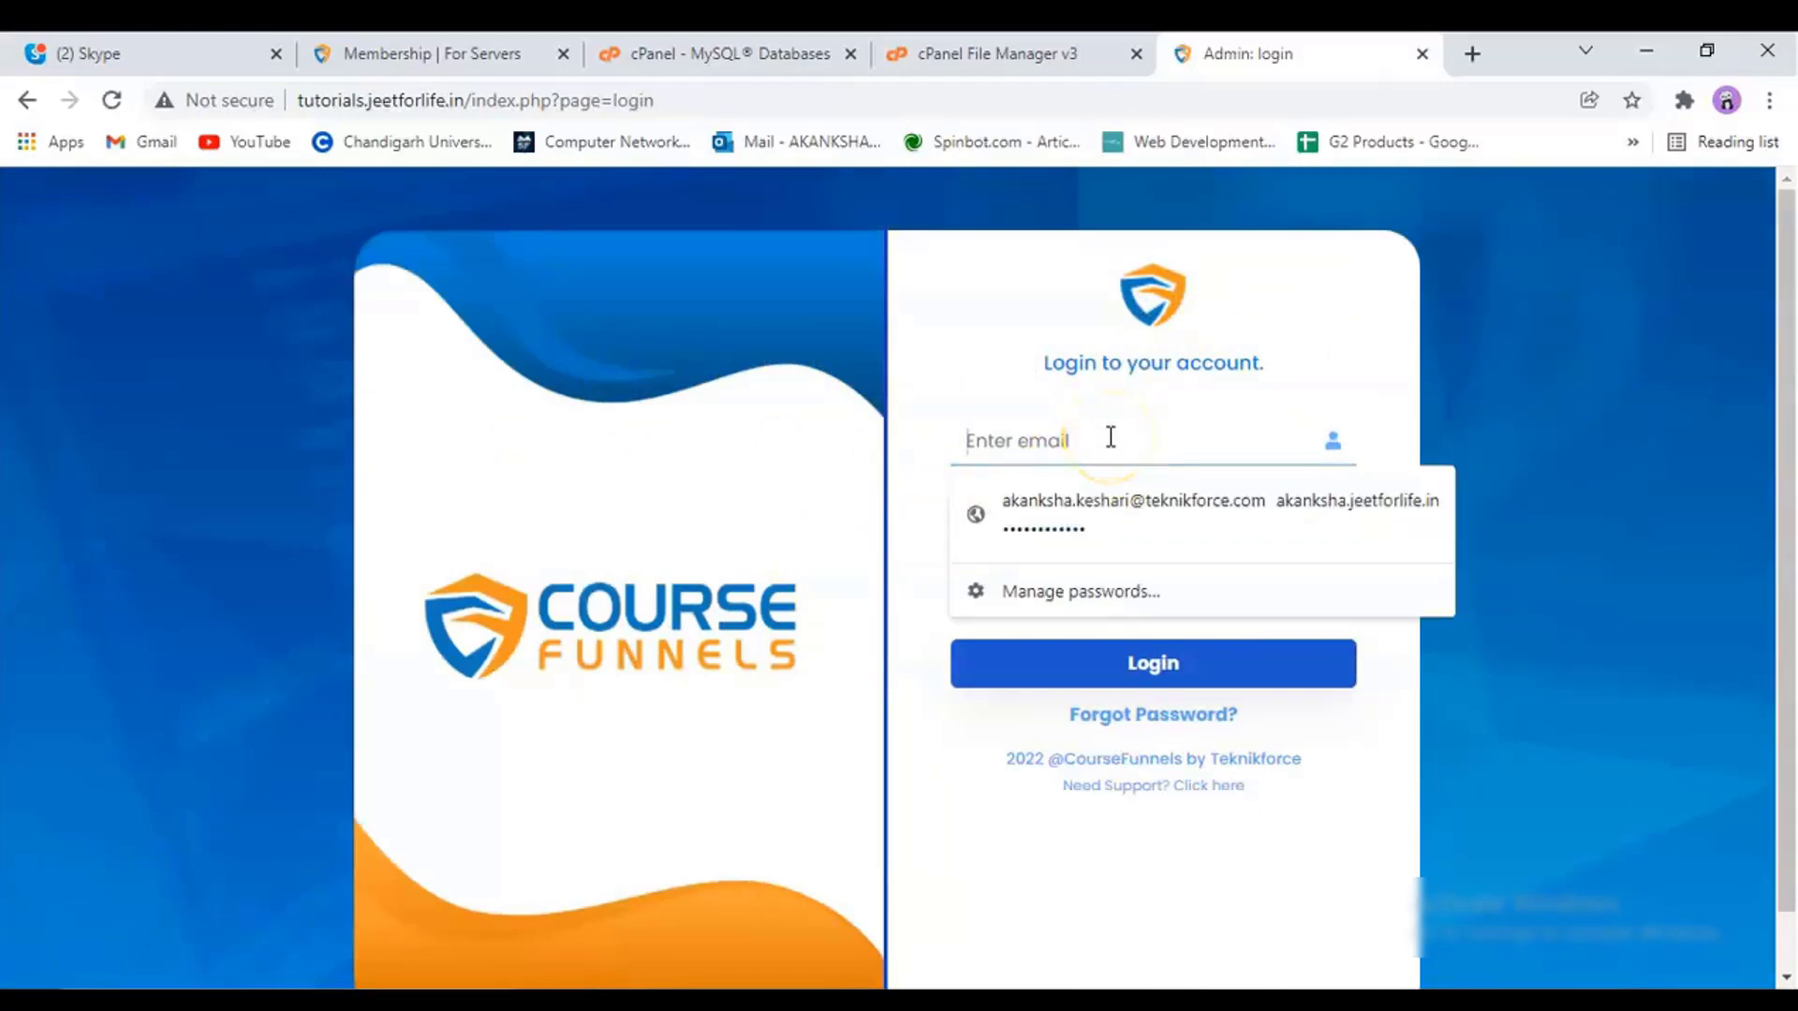
{"action": "left_click", "coordinate": [1127, 530]}
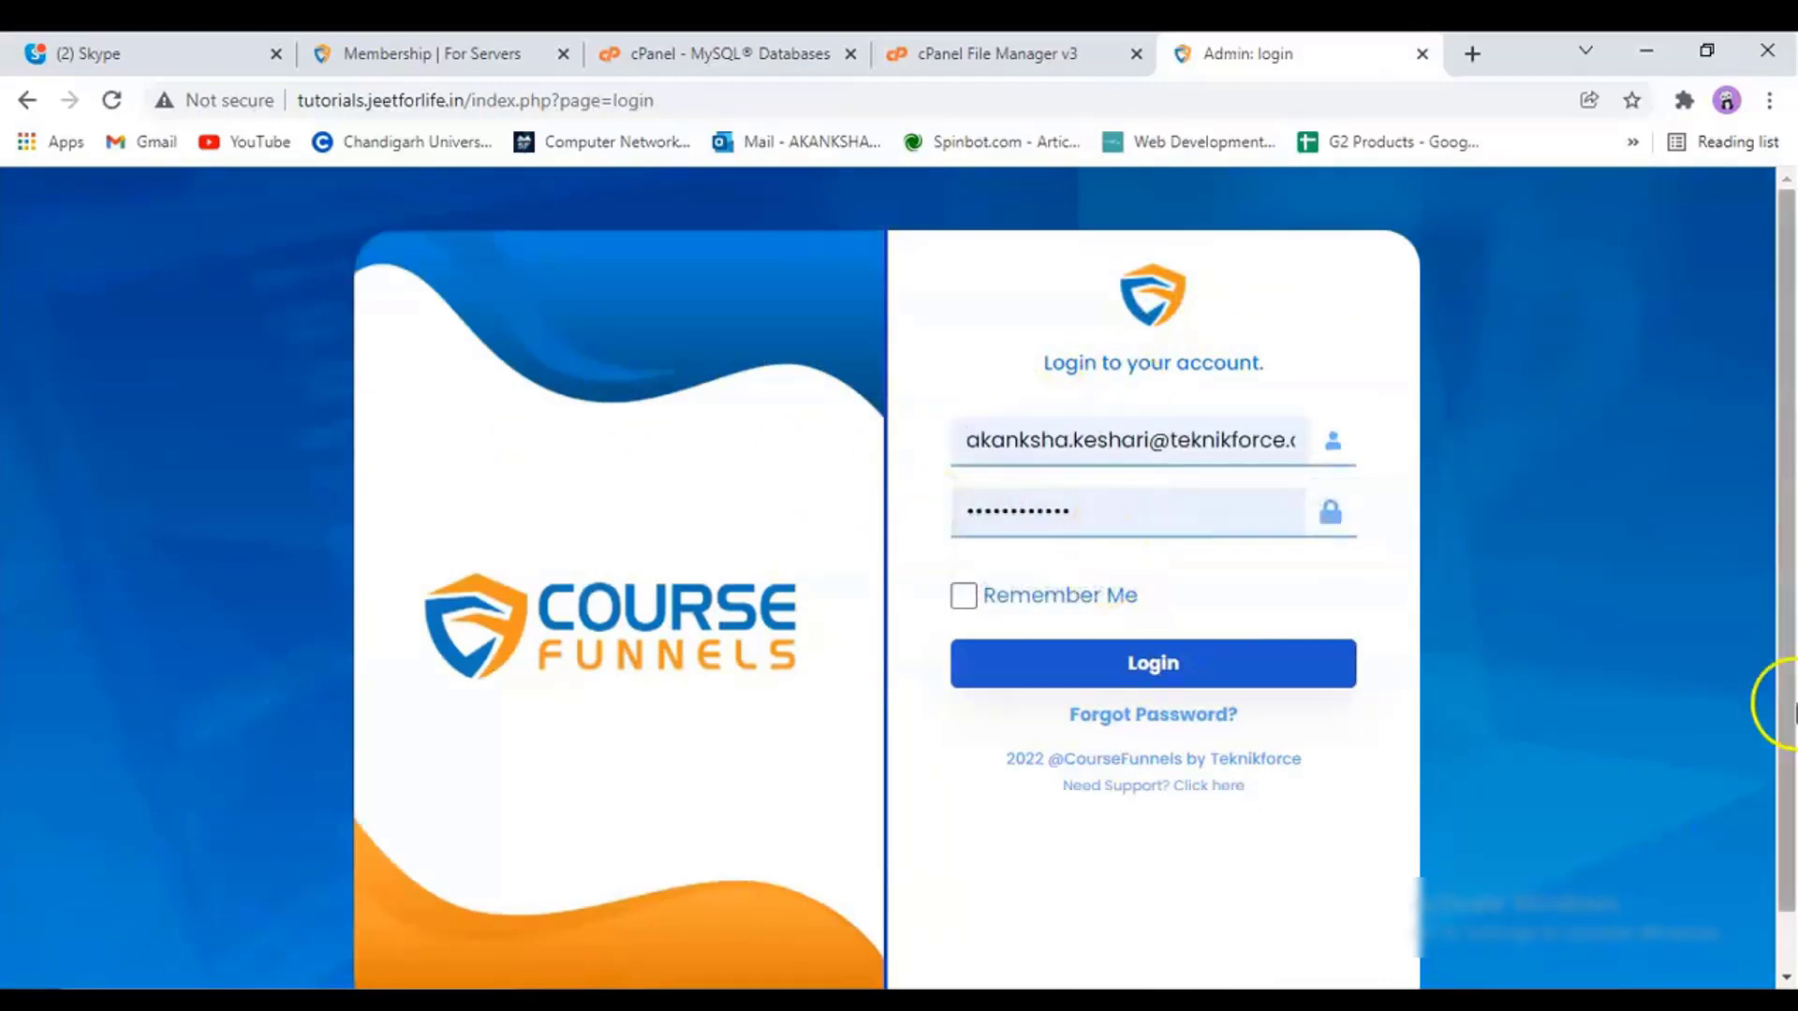
{"action": "left_click", "coordinate": [1131, 676]}
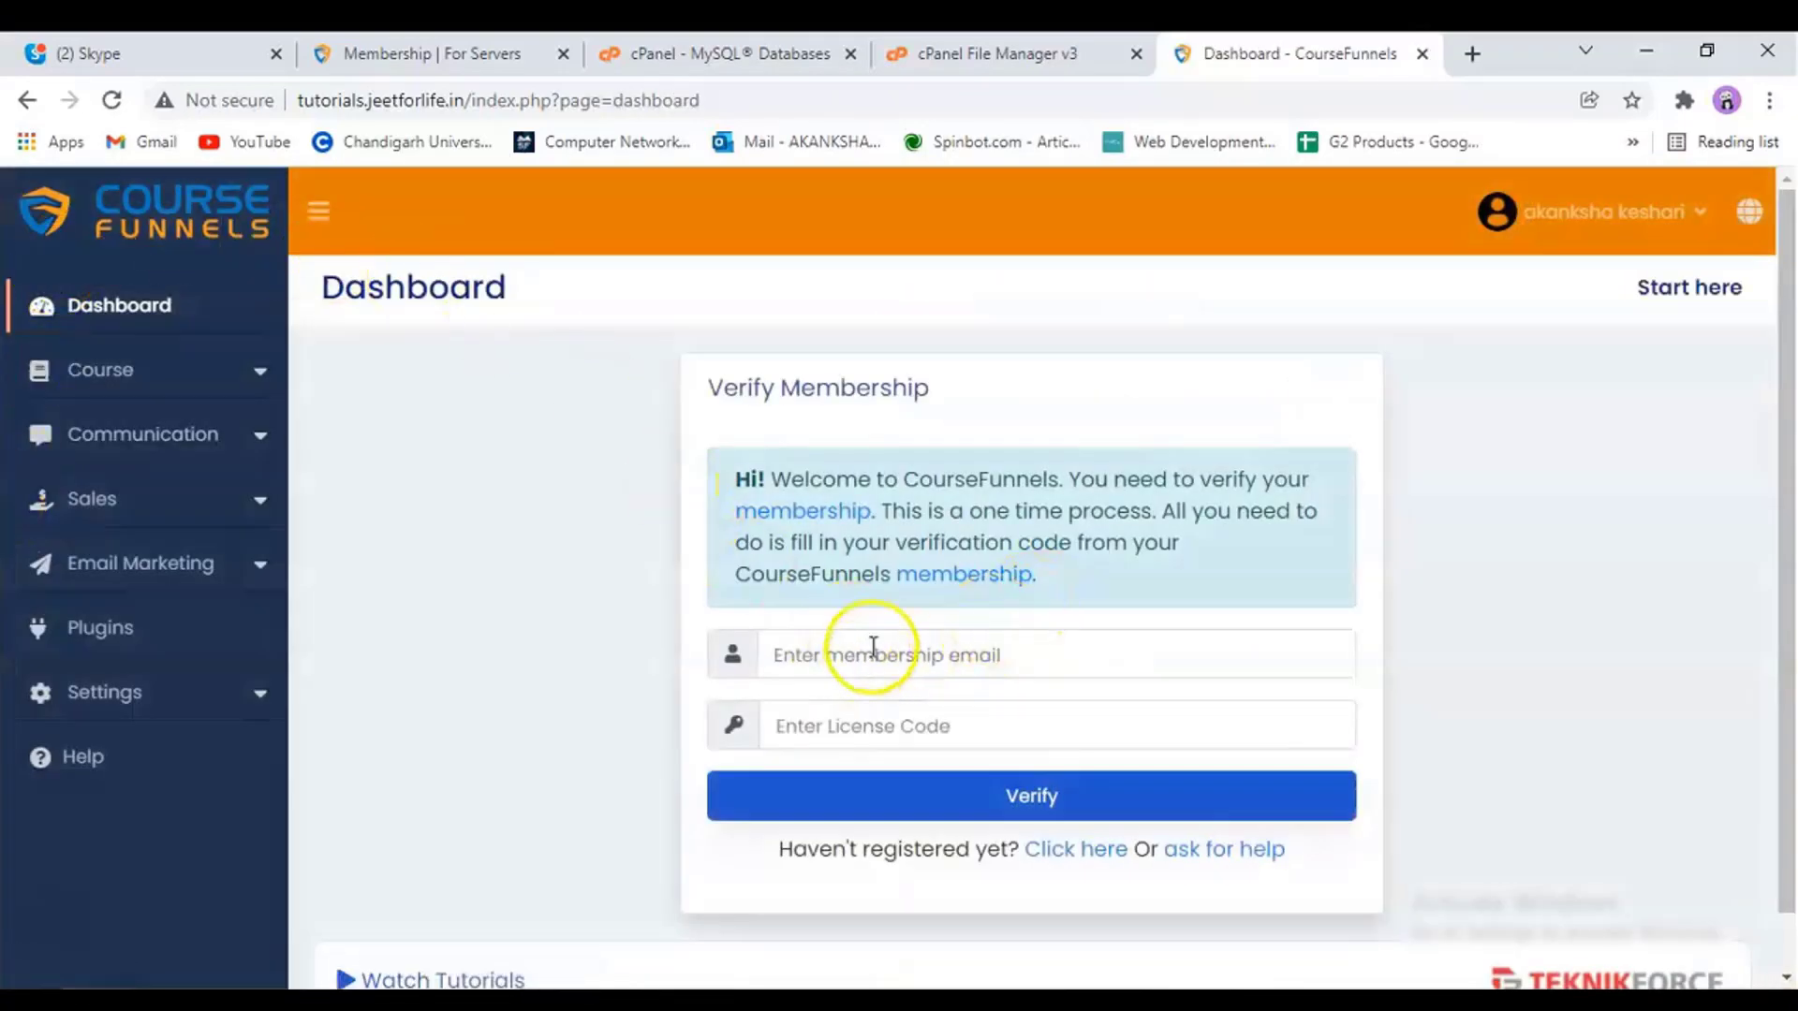
{"action": "left_click", "coordinate": [873, 647]}
{"action": "type", "text": "a"}
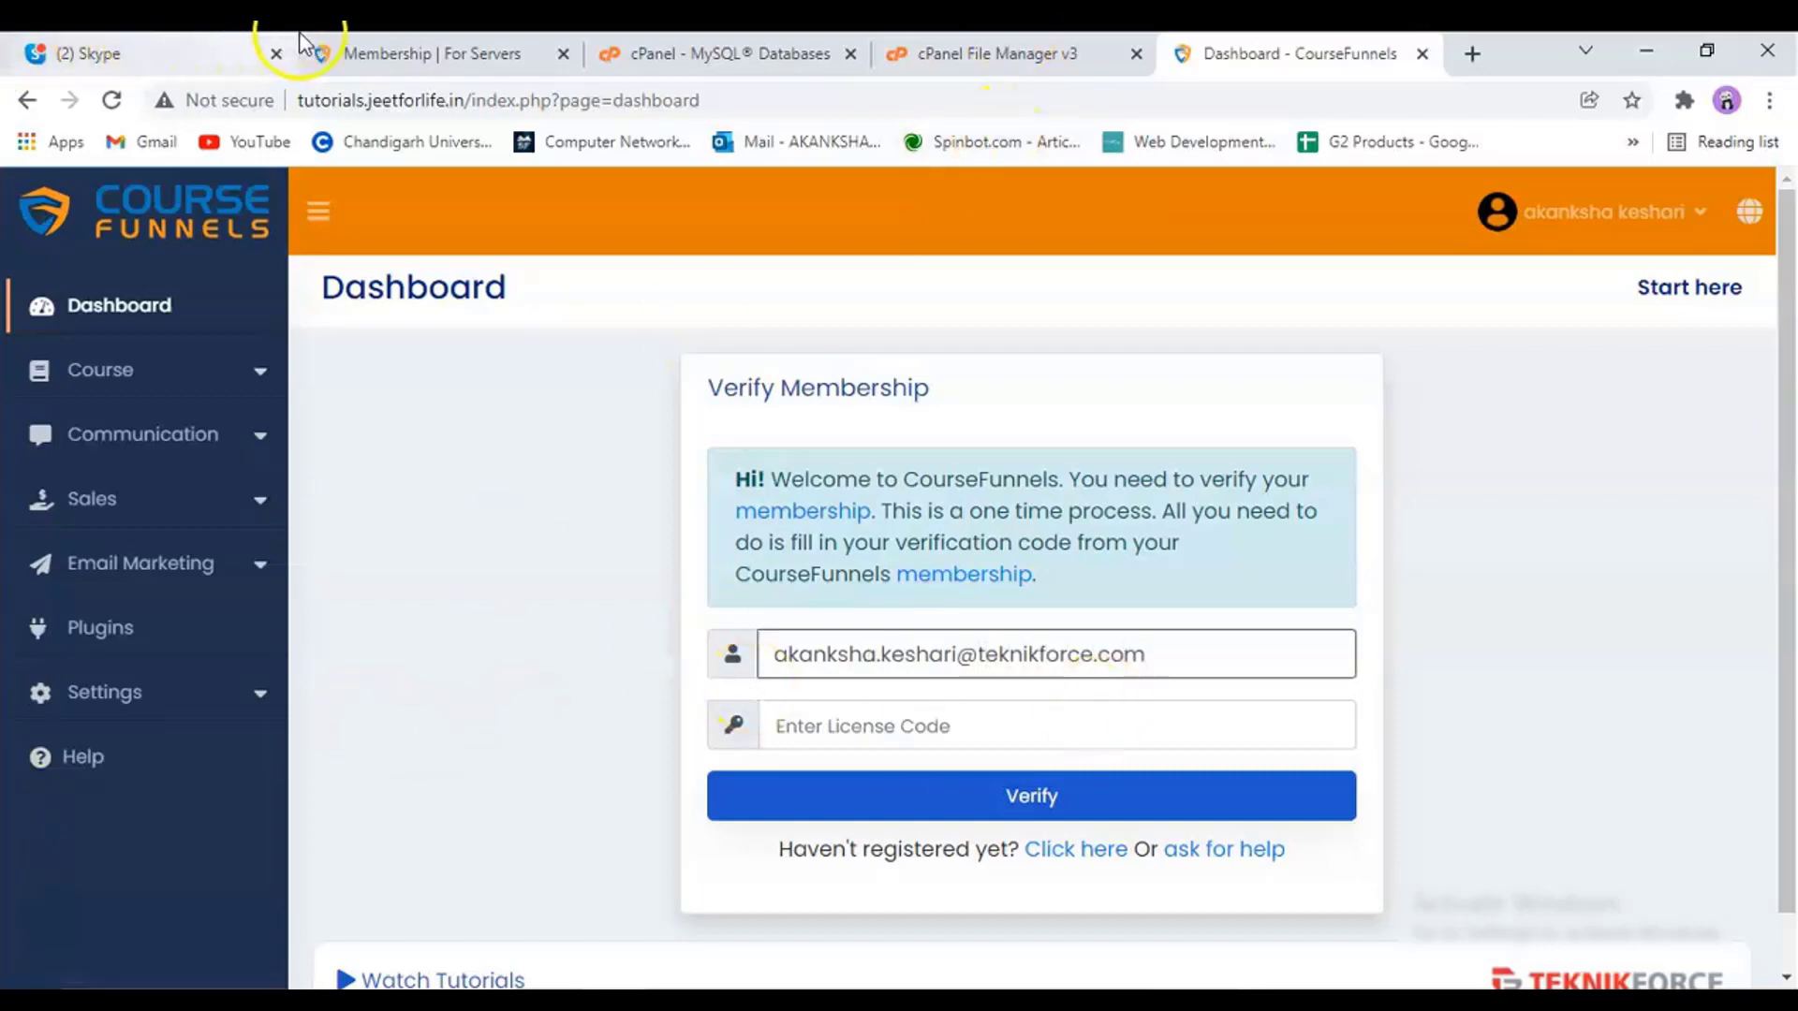
In the CourseFunnels Membership site, open Manage Licenses and start a new license
{"action": "left_click", "coordinate": [420, 47]}
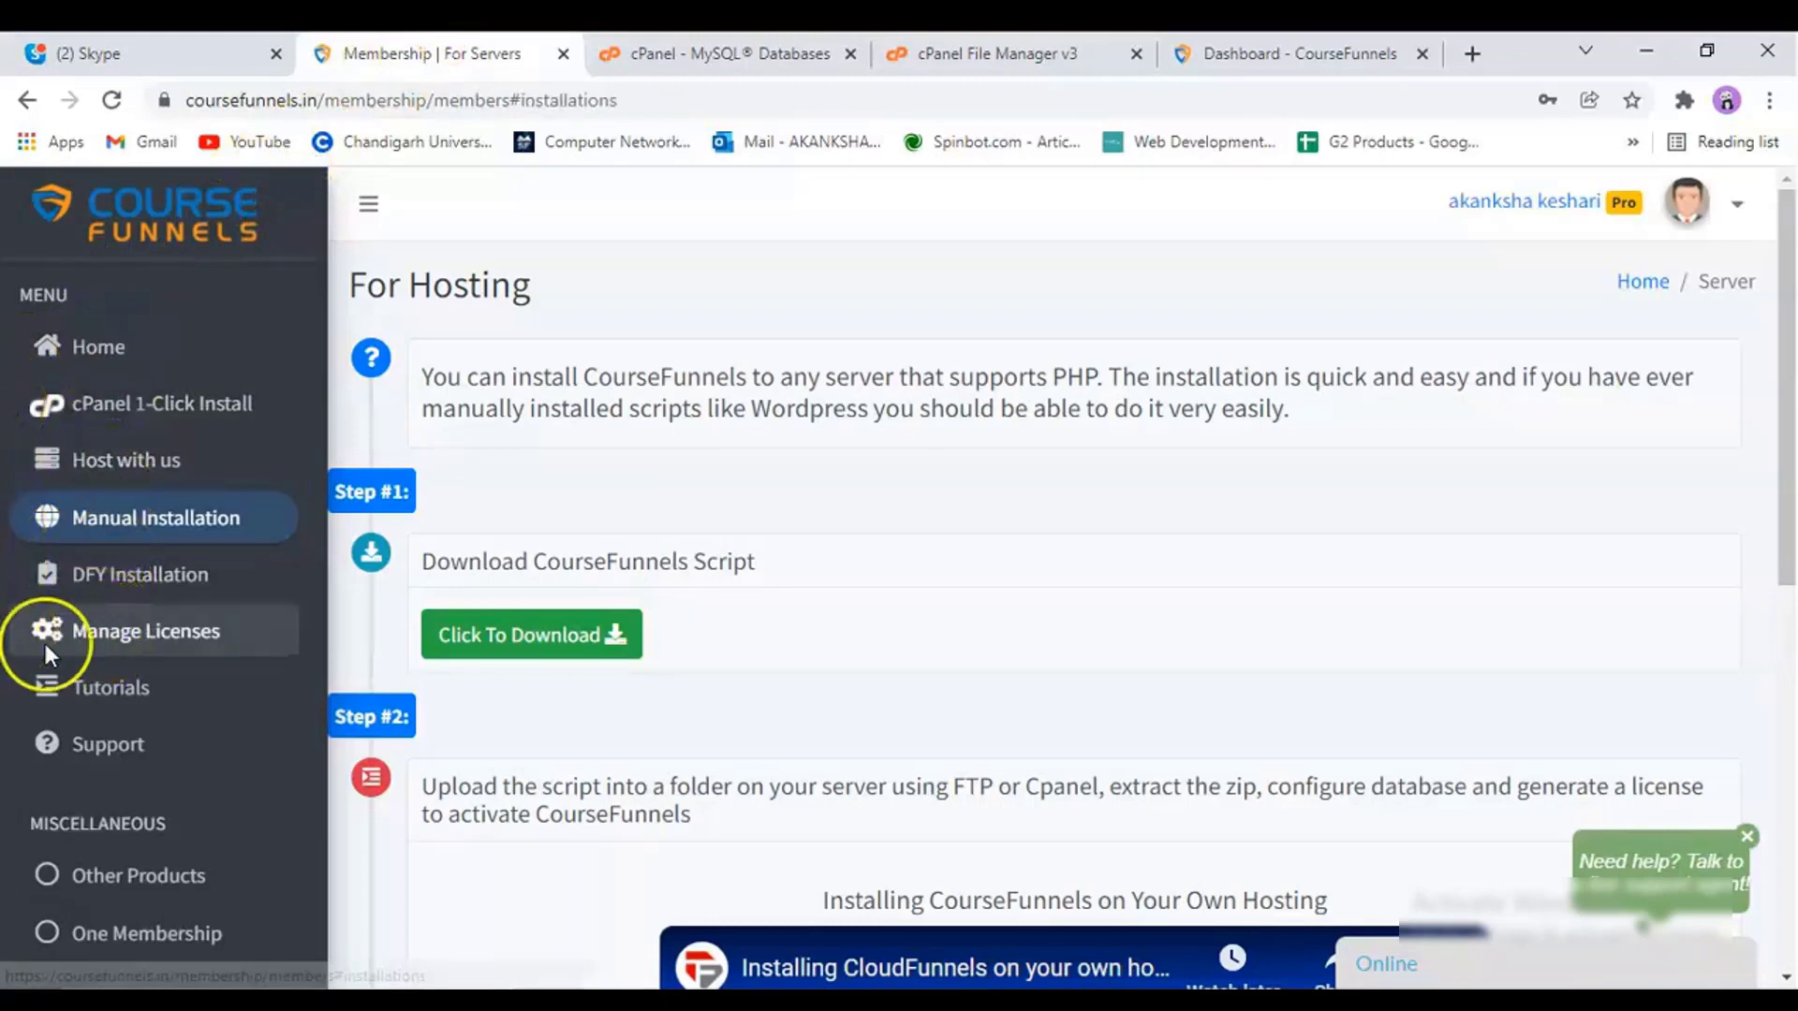
{"action": "left_click", "coordinate": [127, 642]}
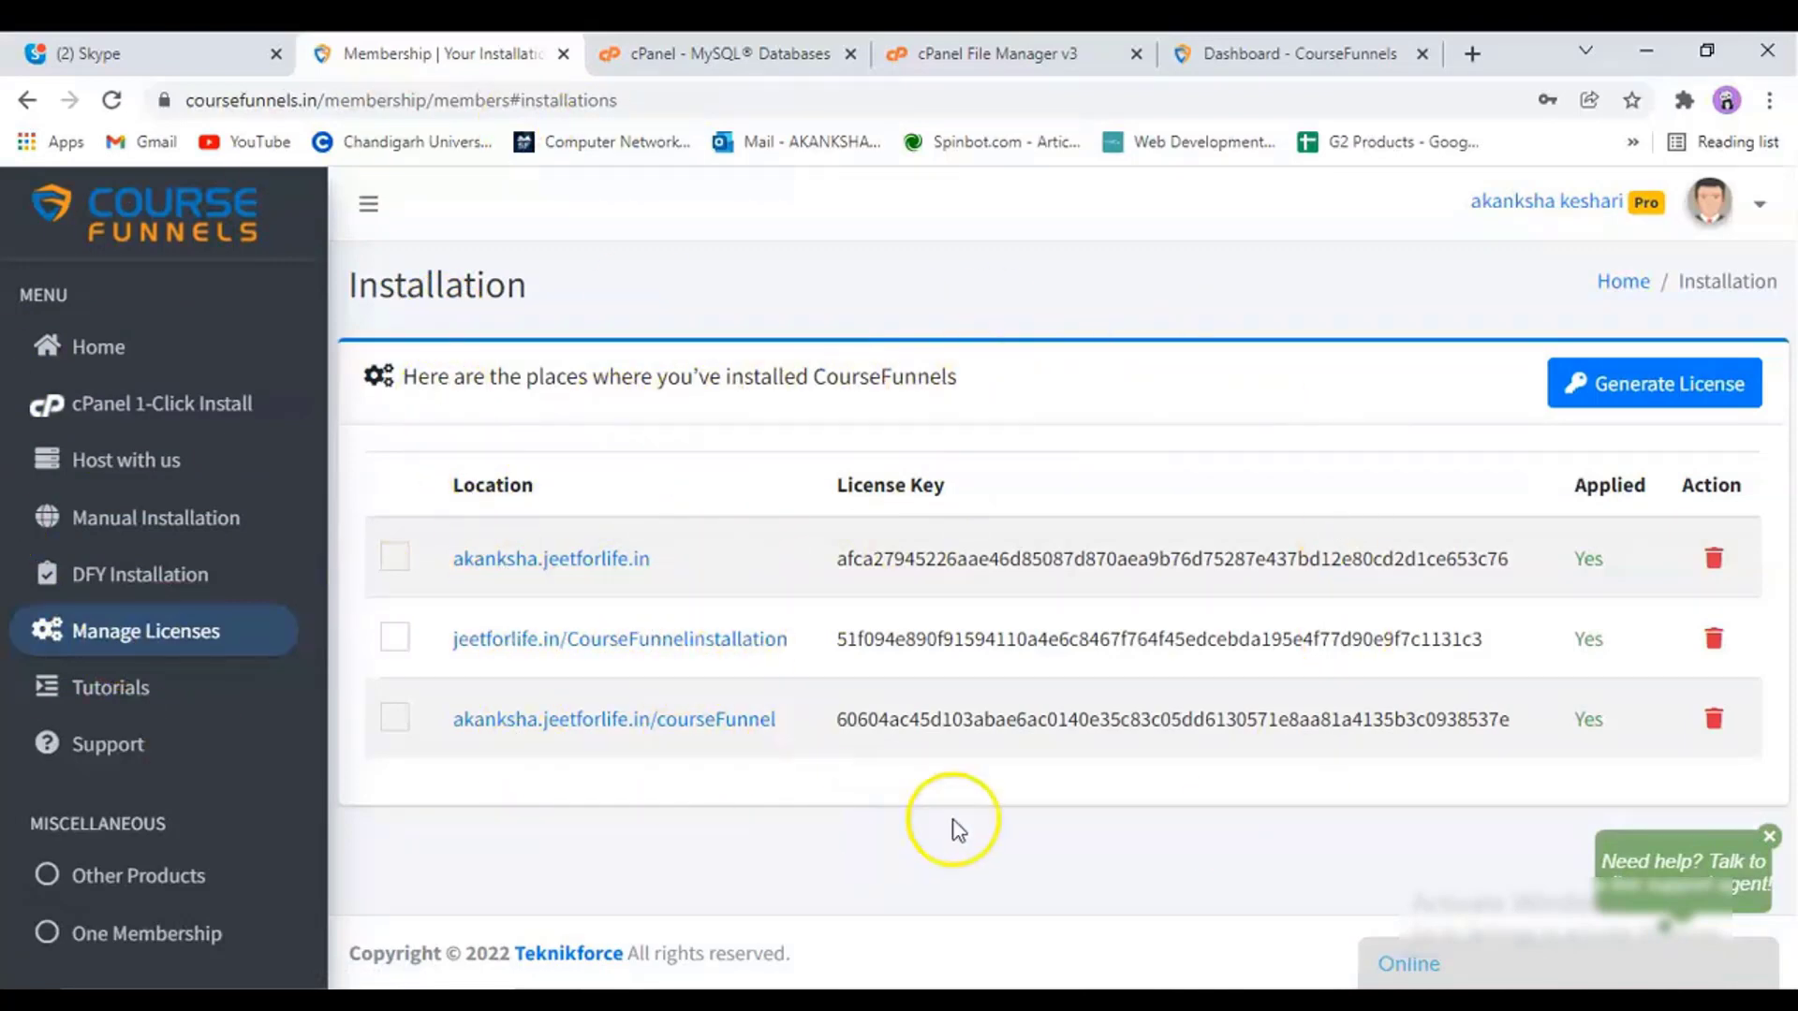
{"action": "left_click", "coordinate": [1637, 382]}
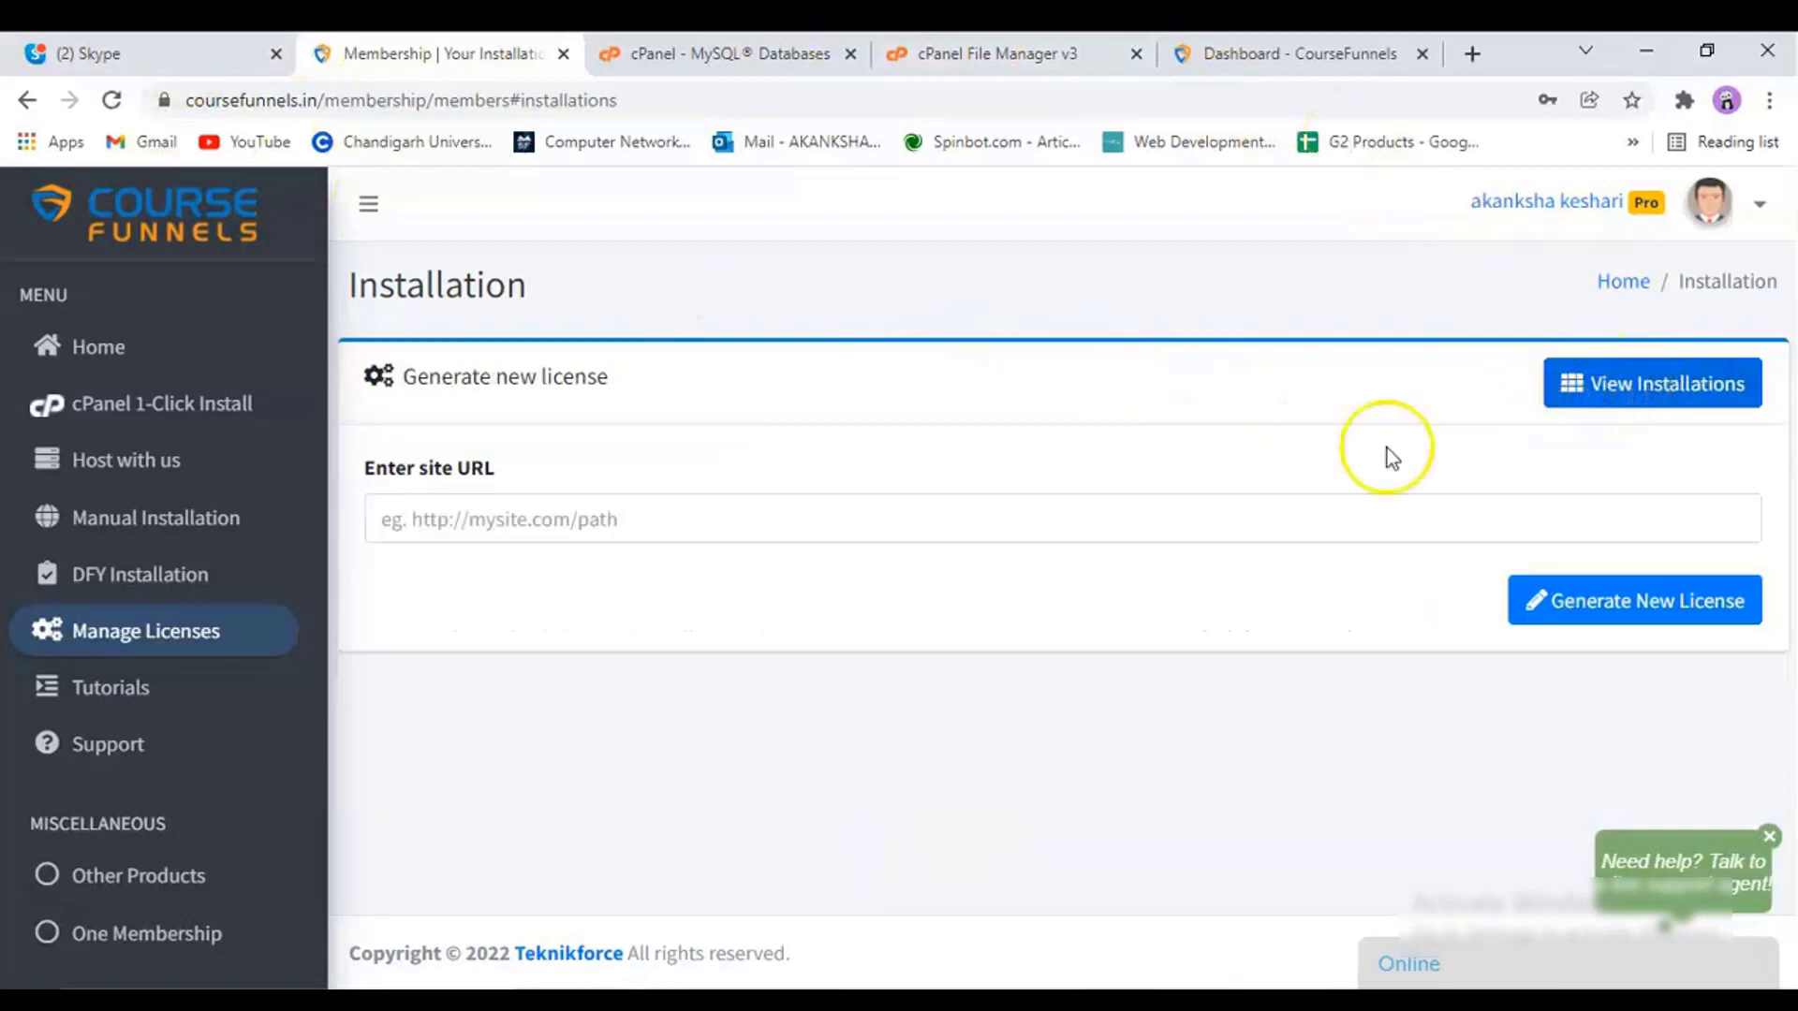
{"action": "left_click", "coordinate": [532, 519]}
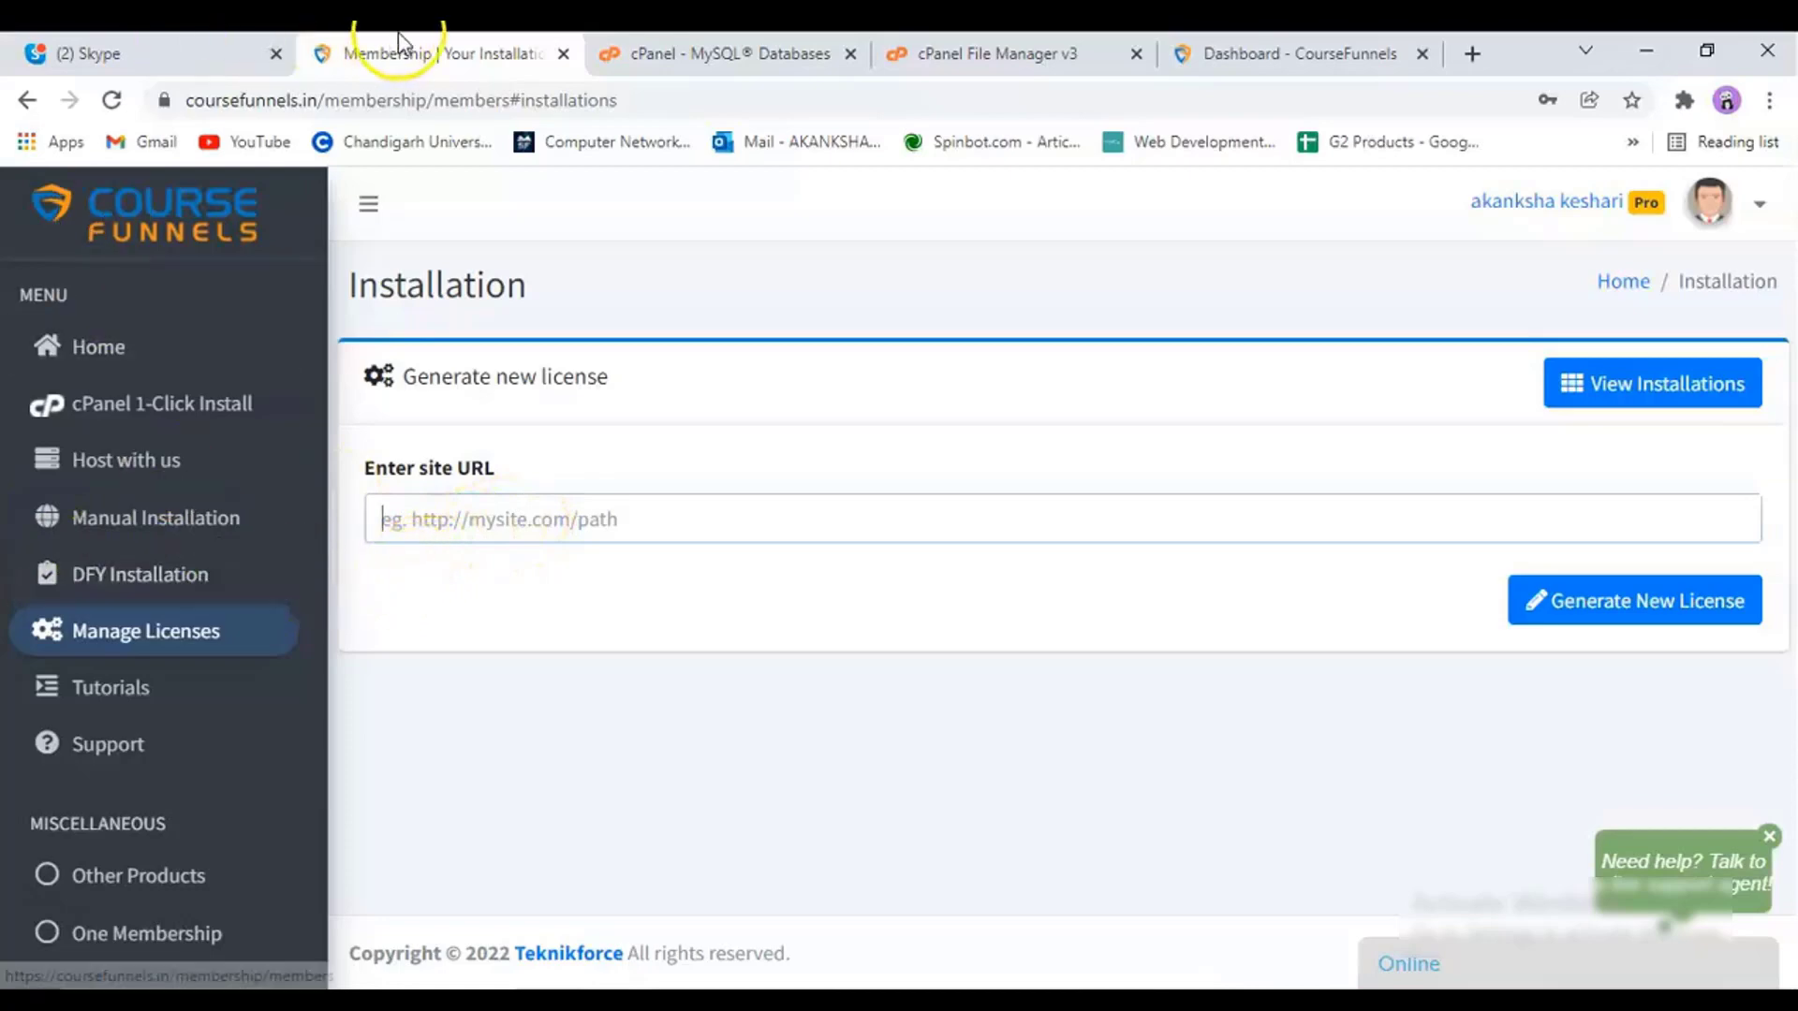
{"action": "left_click", "coordinate": [1274, 44]}
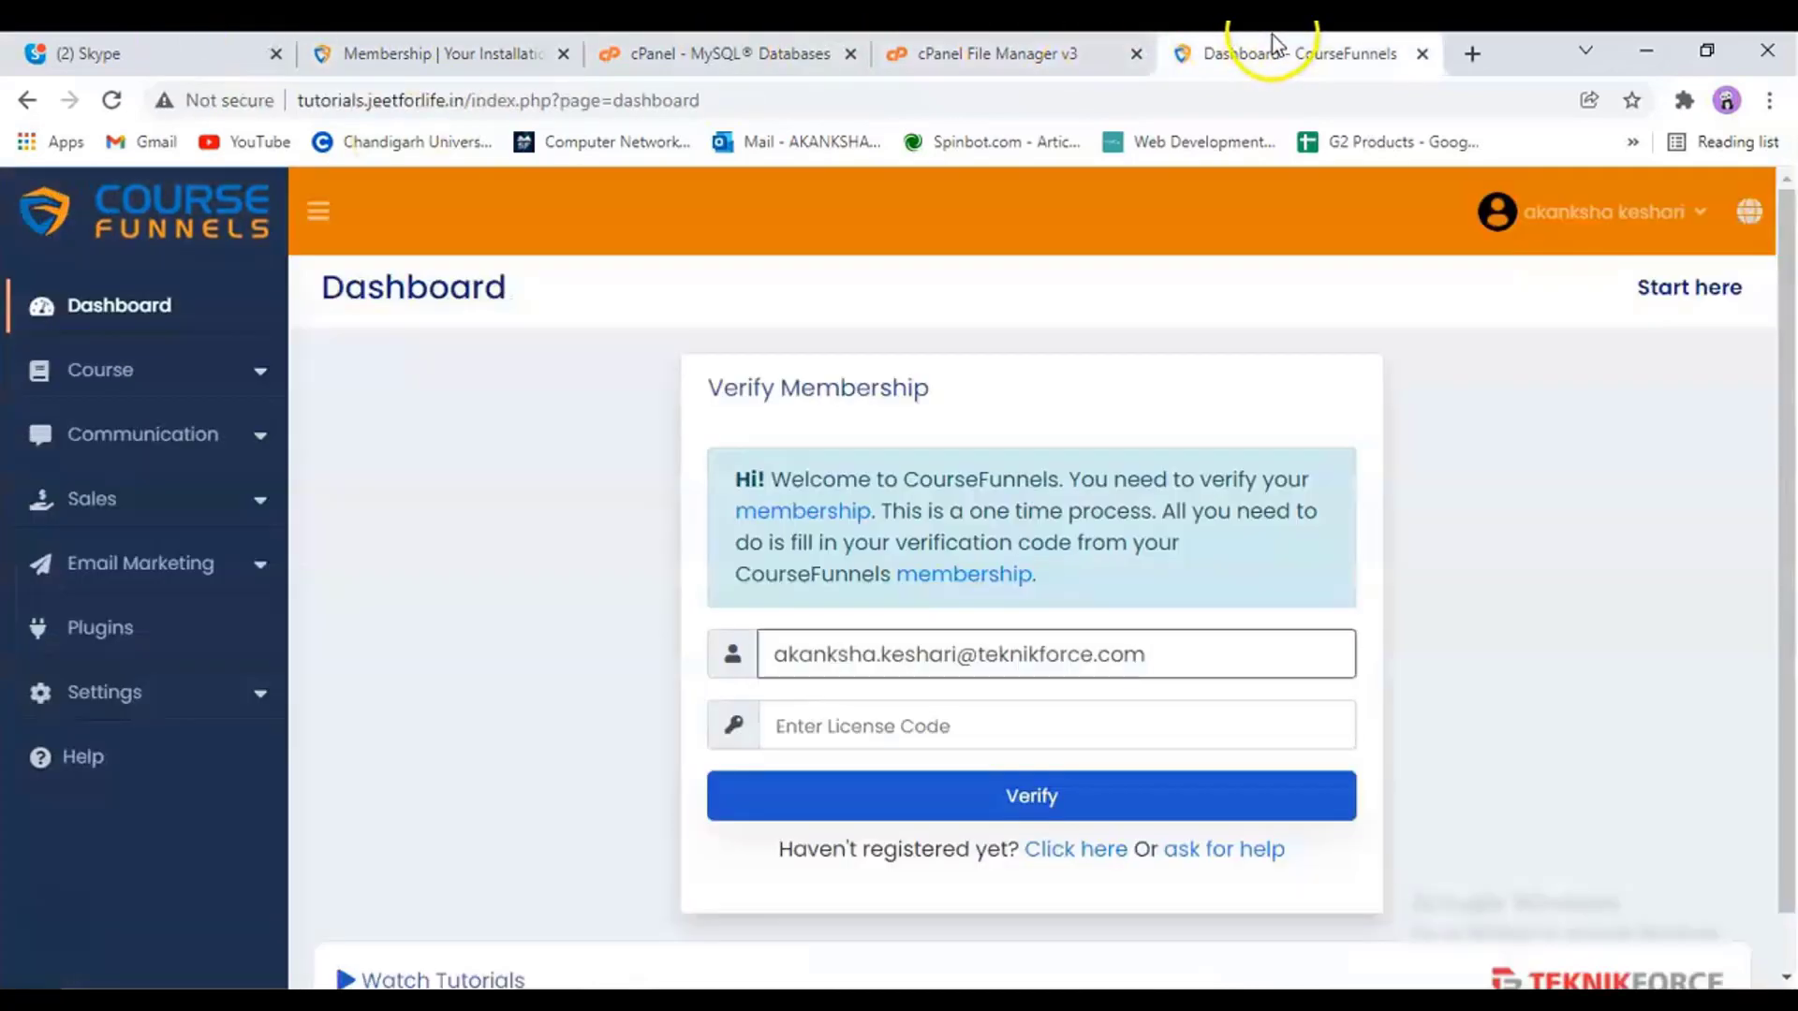
{"action": "left_click", "coordinate": [766, 91]}
{"action": "key", "text": "ctrl+c"}
{"action": "left_click", "coordinate": [431, 42]}
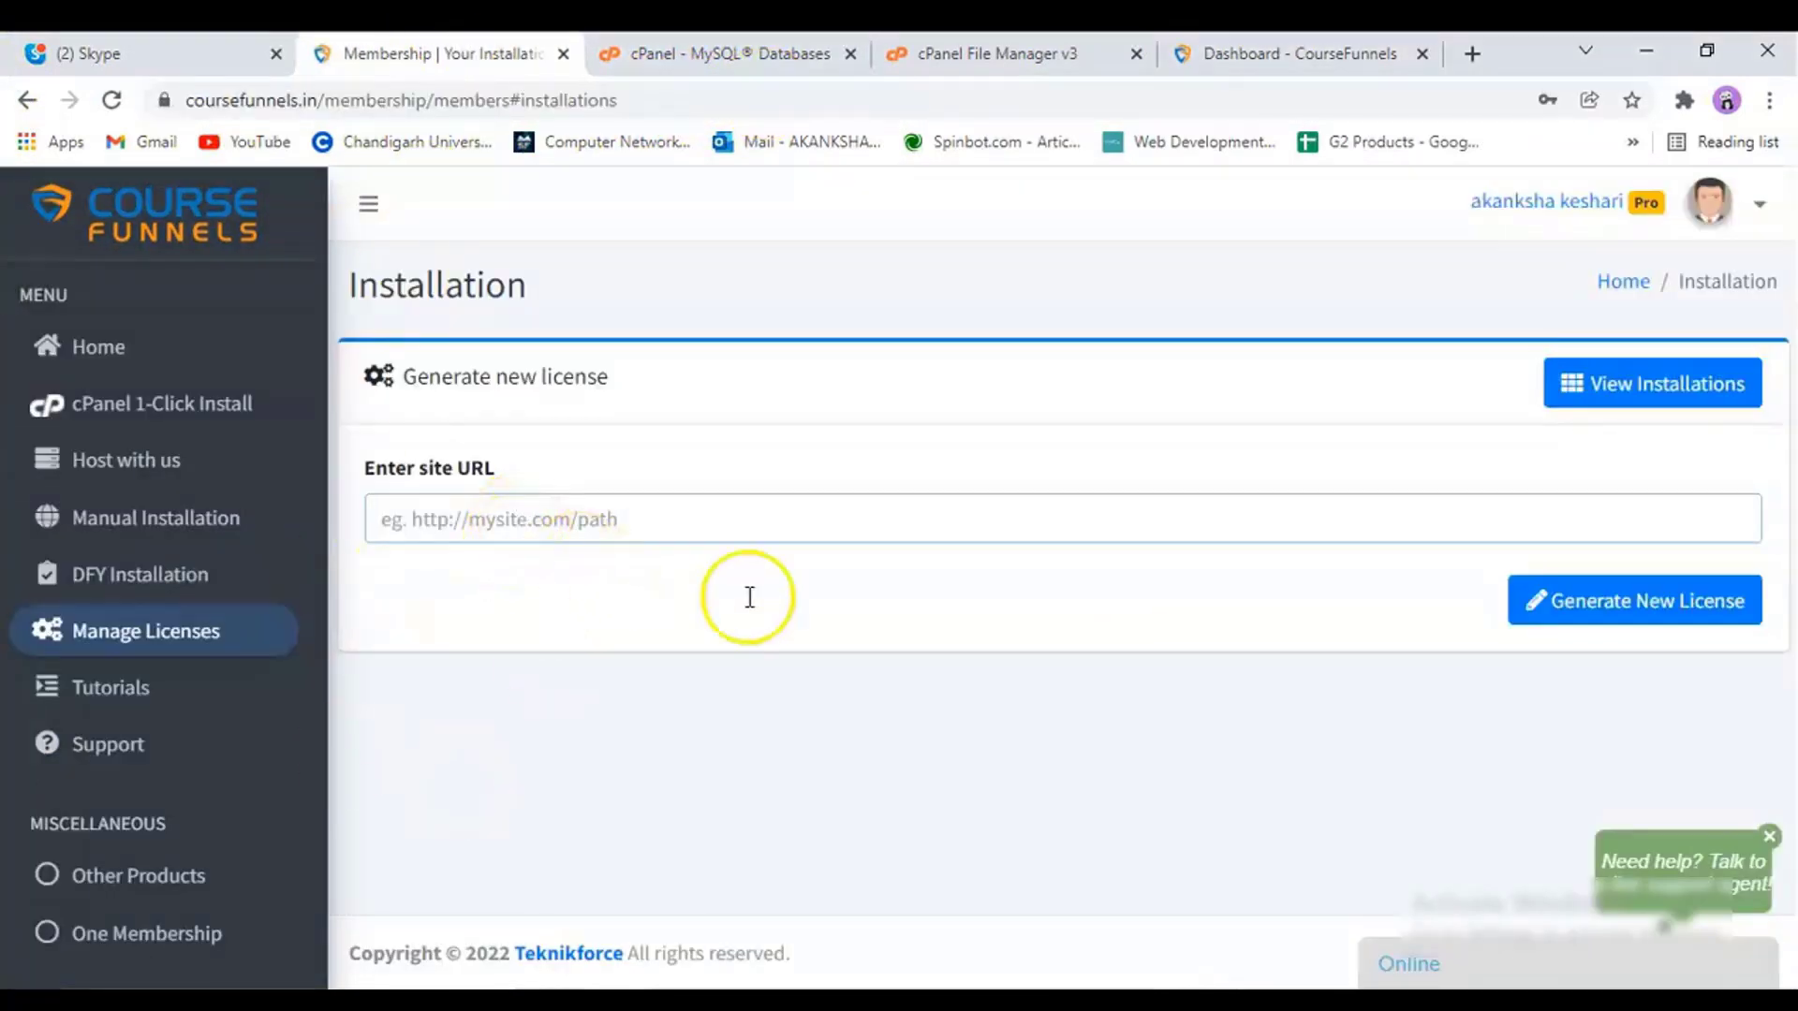
{"action": "key", "text": "ctrl+v"}
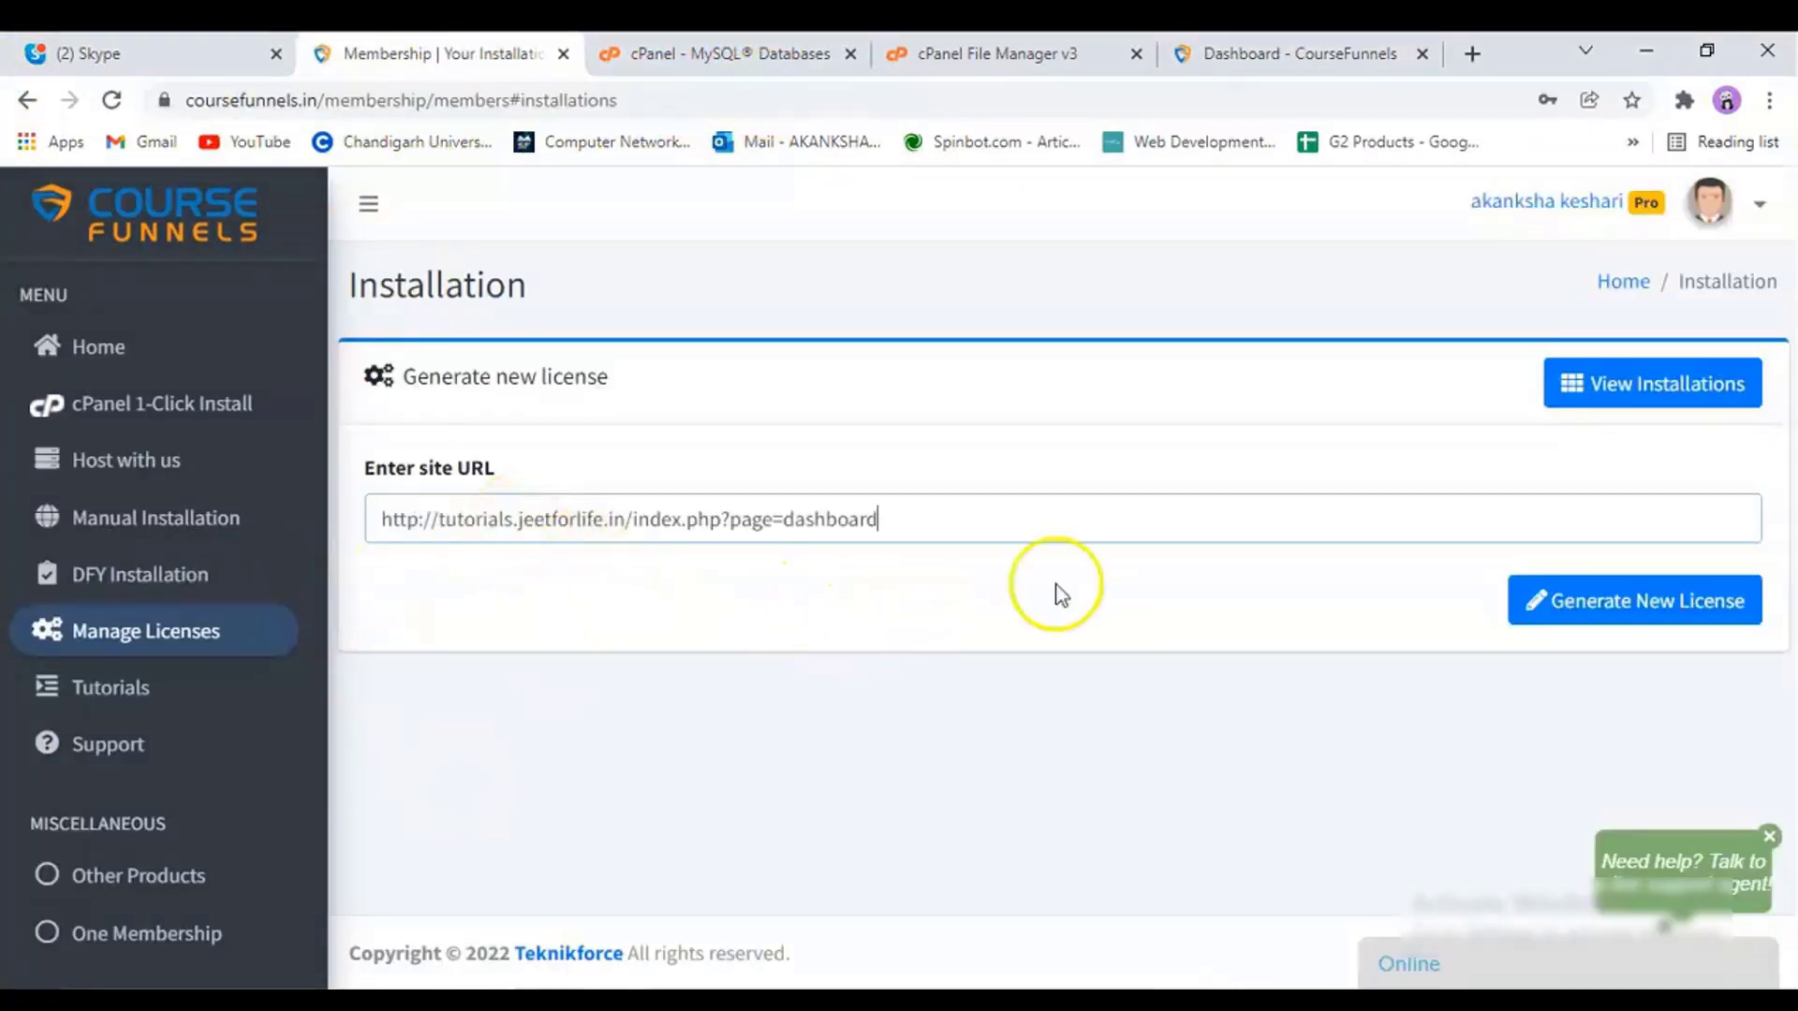
{"action": "left_click", "coordinate": [1590, 600]}
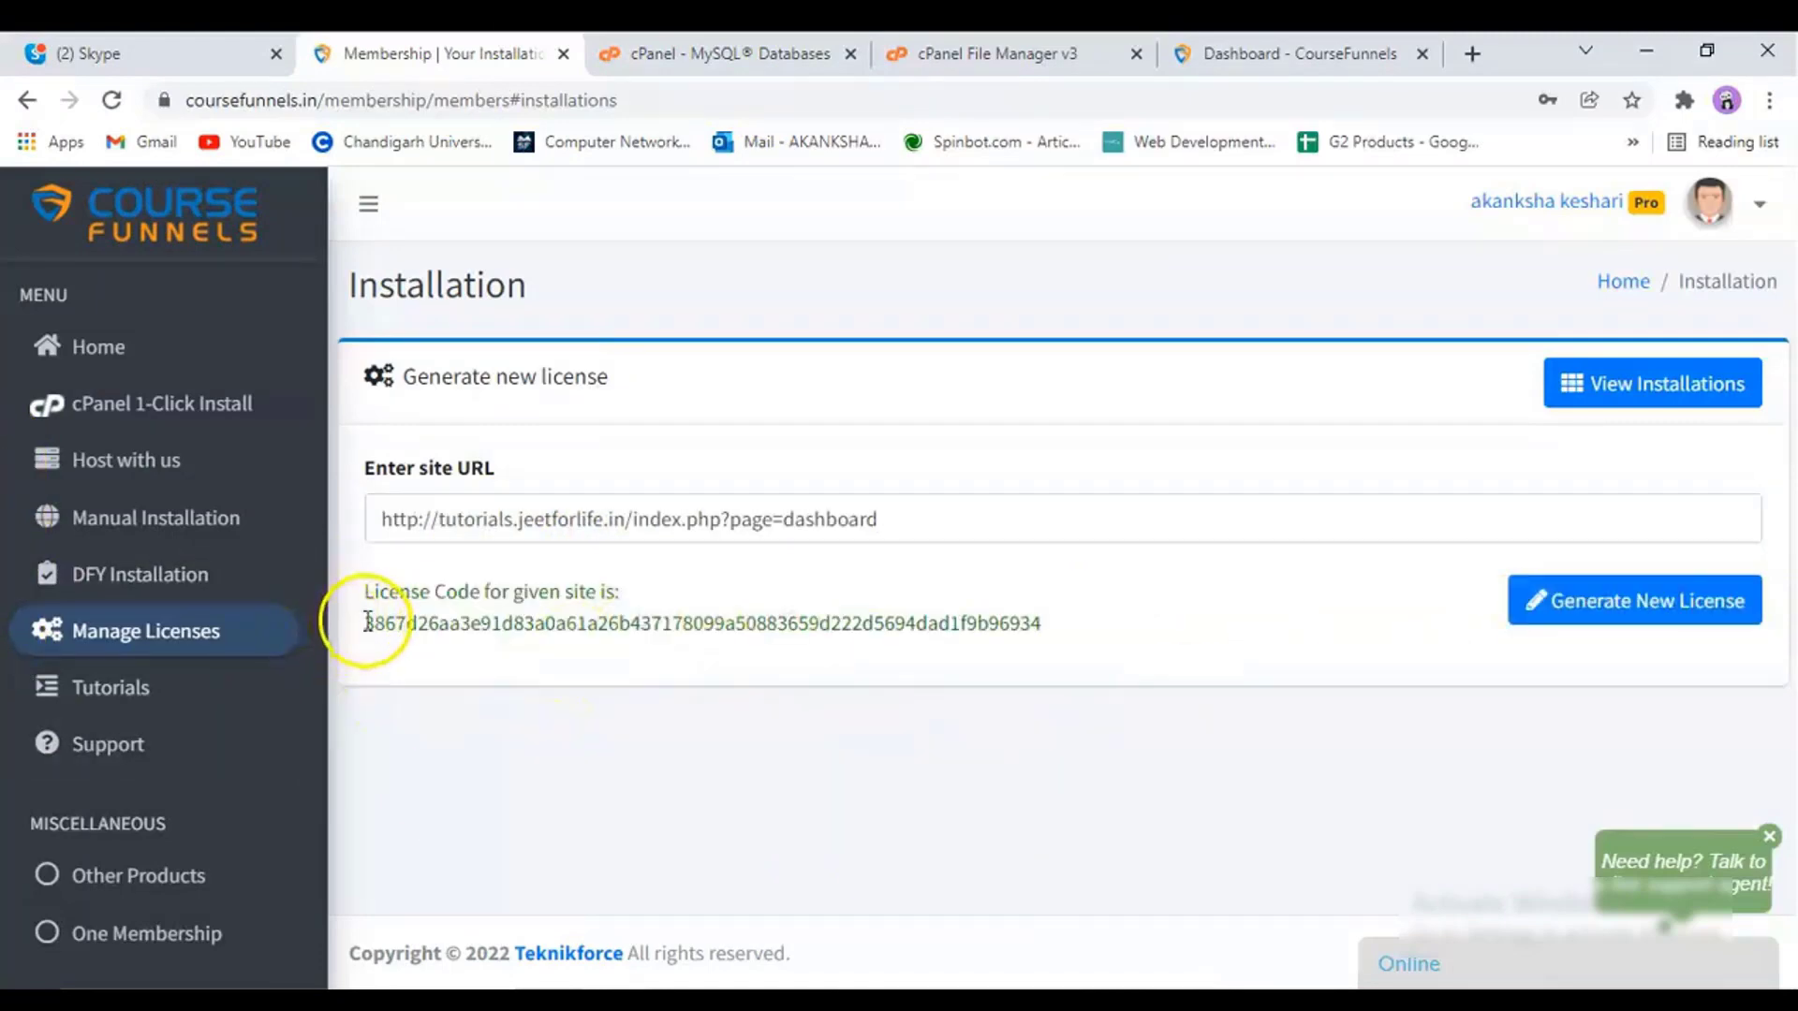
{"action": "left_click_drag", "start_coordinate": [367, 623], "coordinate": [1043, 629]}
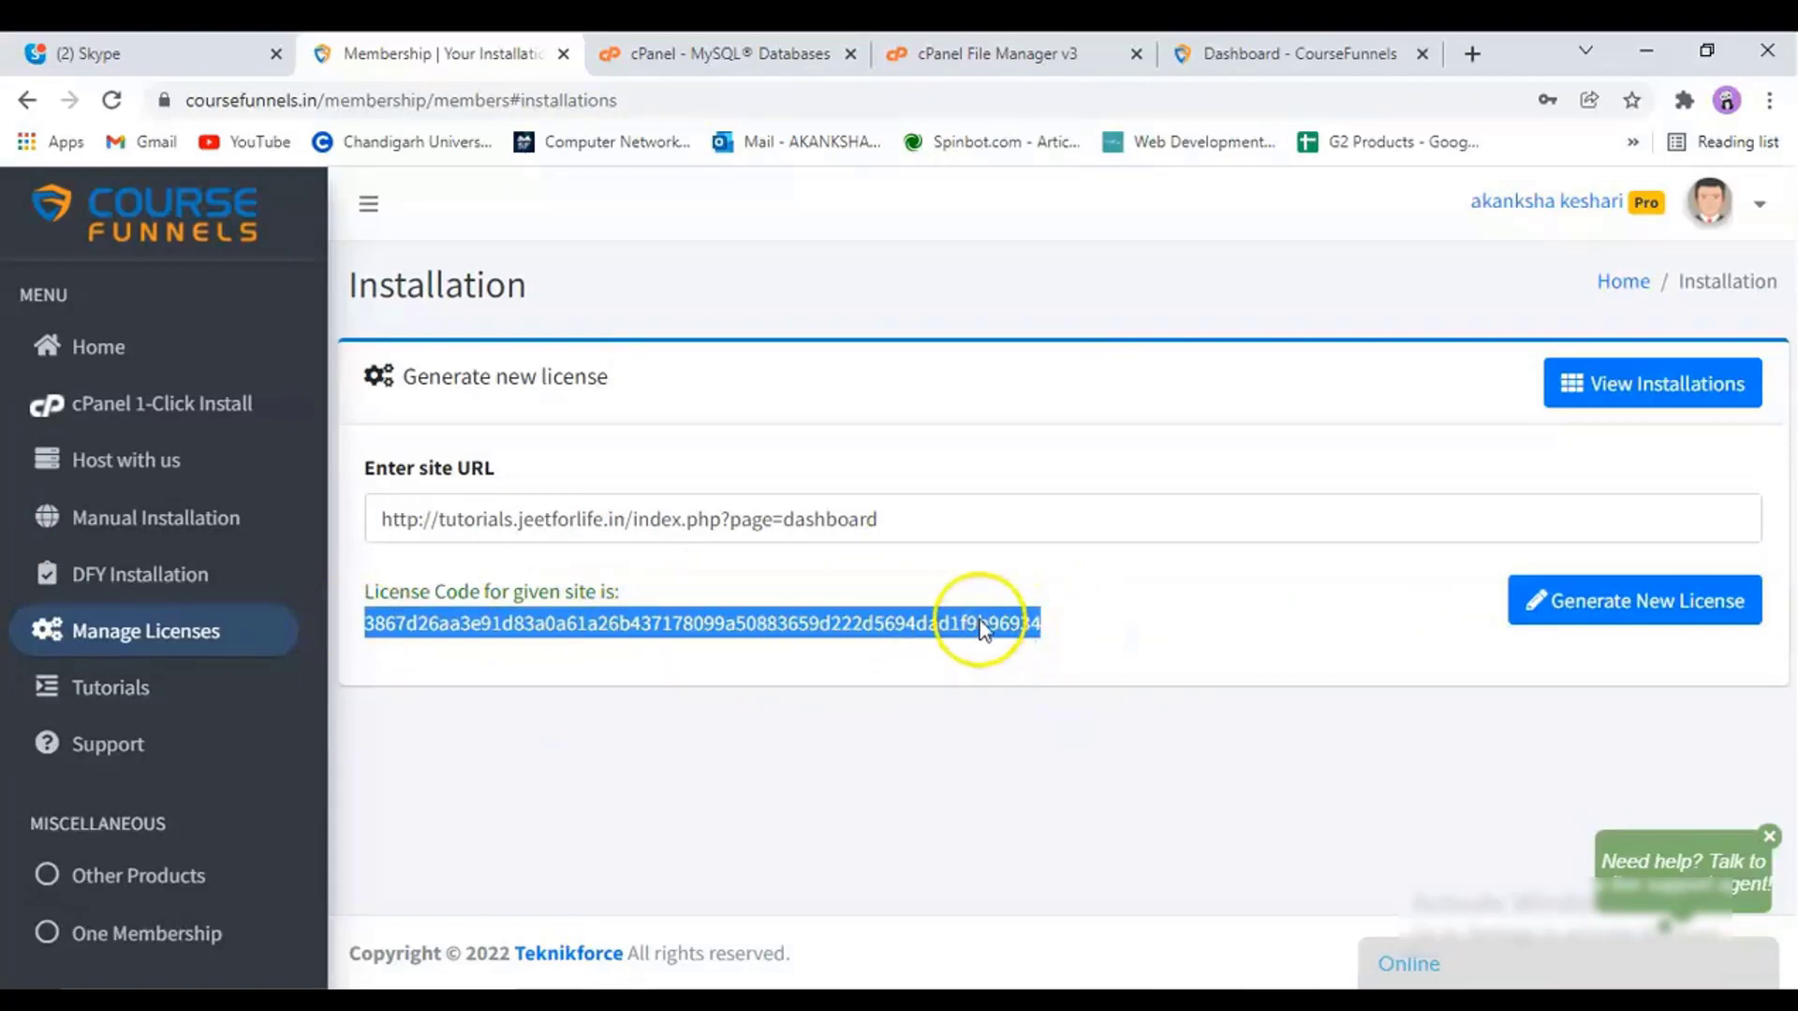
{"action": "right_click", "coordinate": [1029, 631]}
Copy the generated license code, paste it into the dashboard's license field, and verify
{"action": "left_click", "coordinate": [1030, 644]}
{"action": "left_click", "coordinate": [1405, 51]}
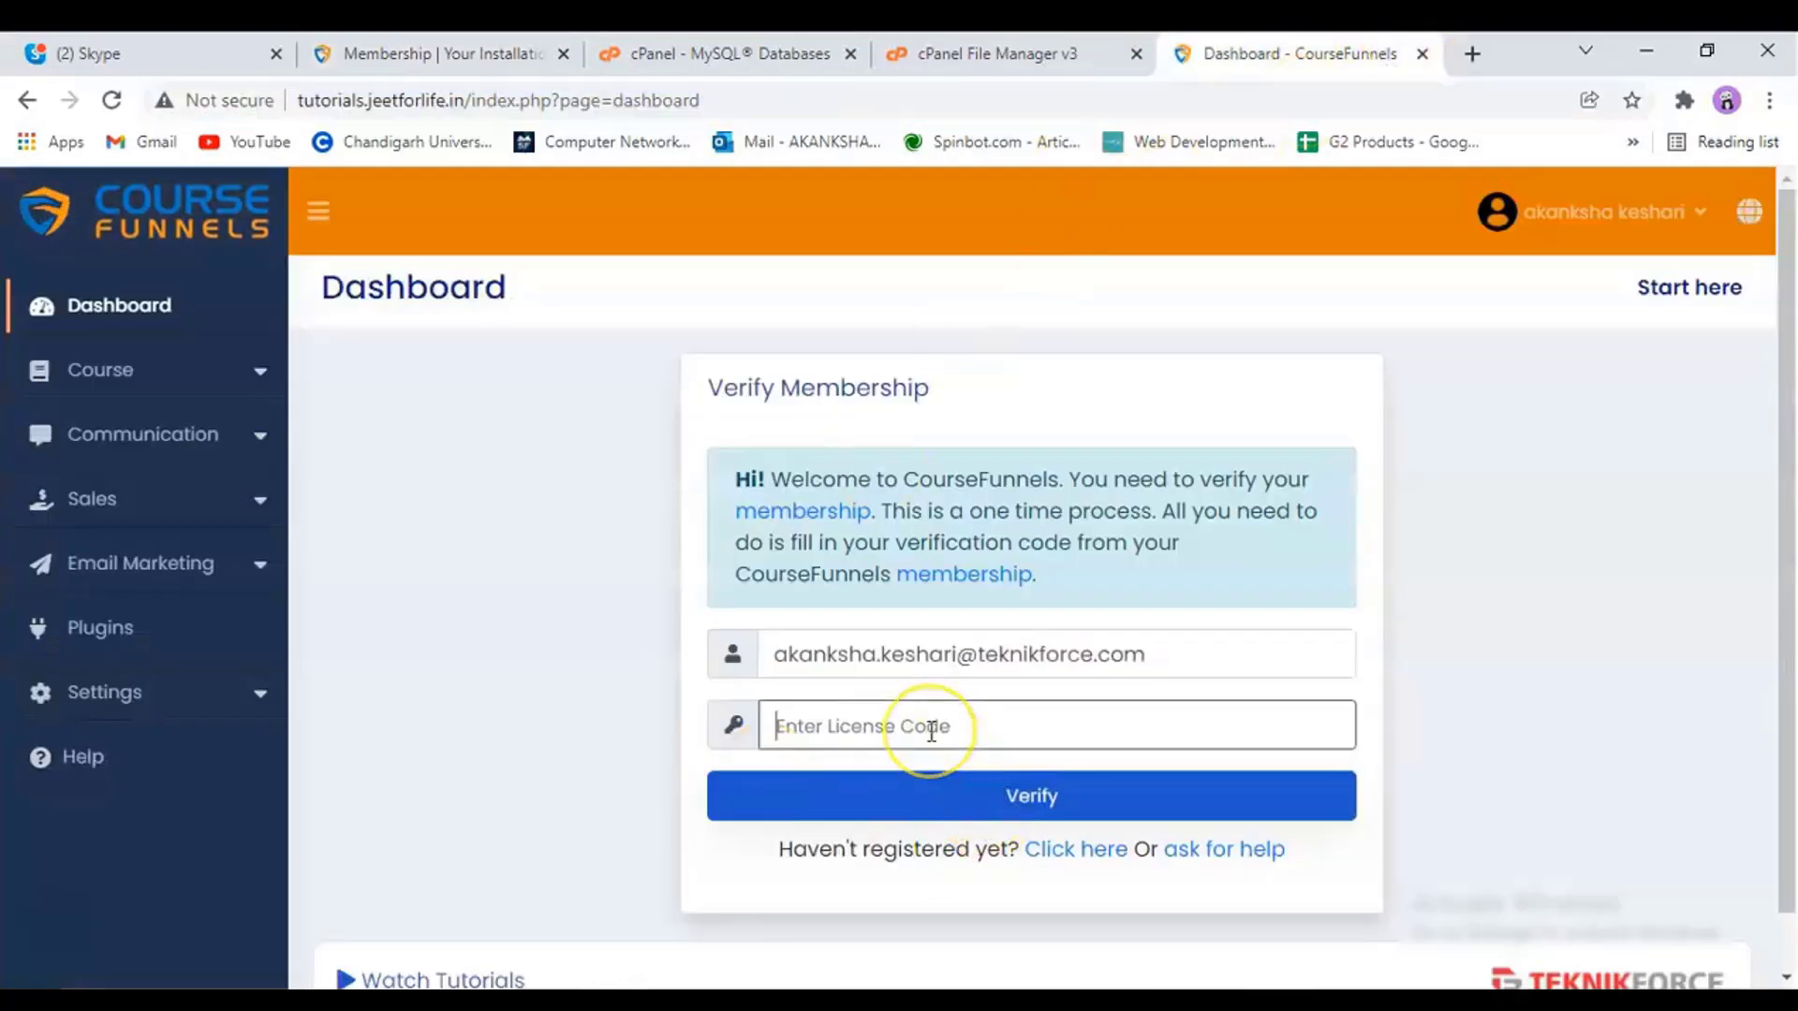
{"action": "key", "text": "ctrl+v"}
{"action": "left_click", "coordinate": [1042, 804]}
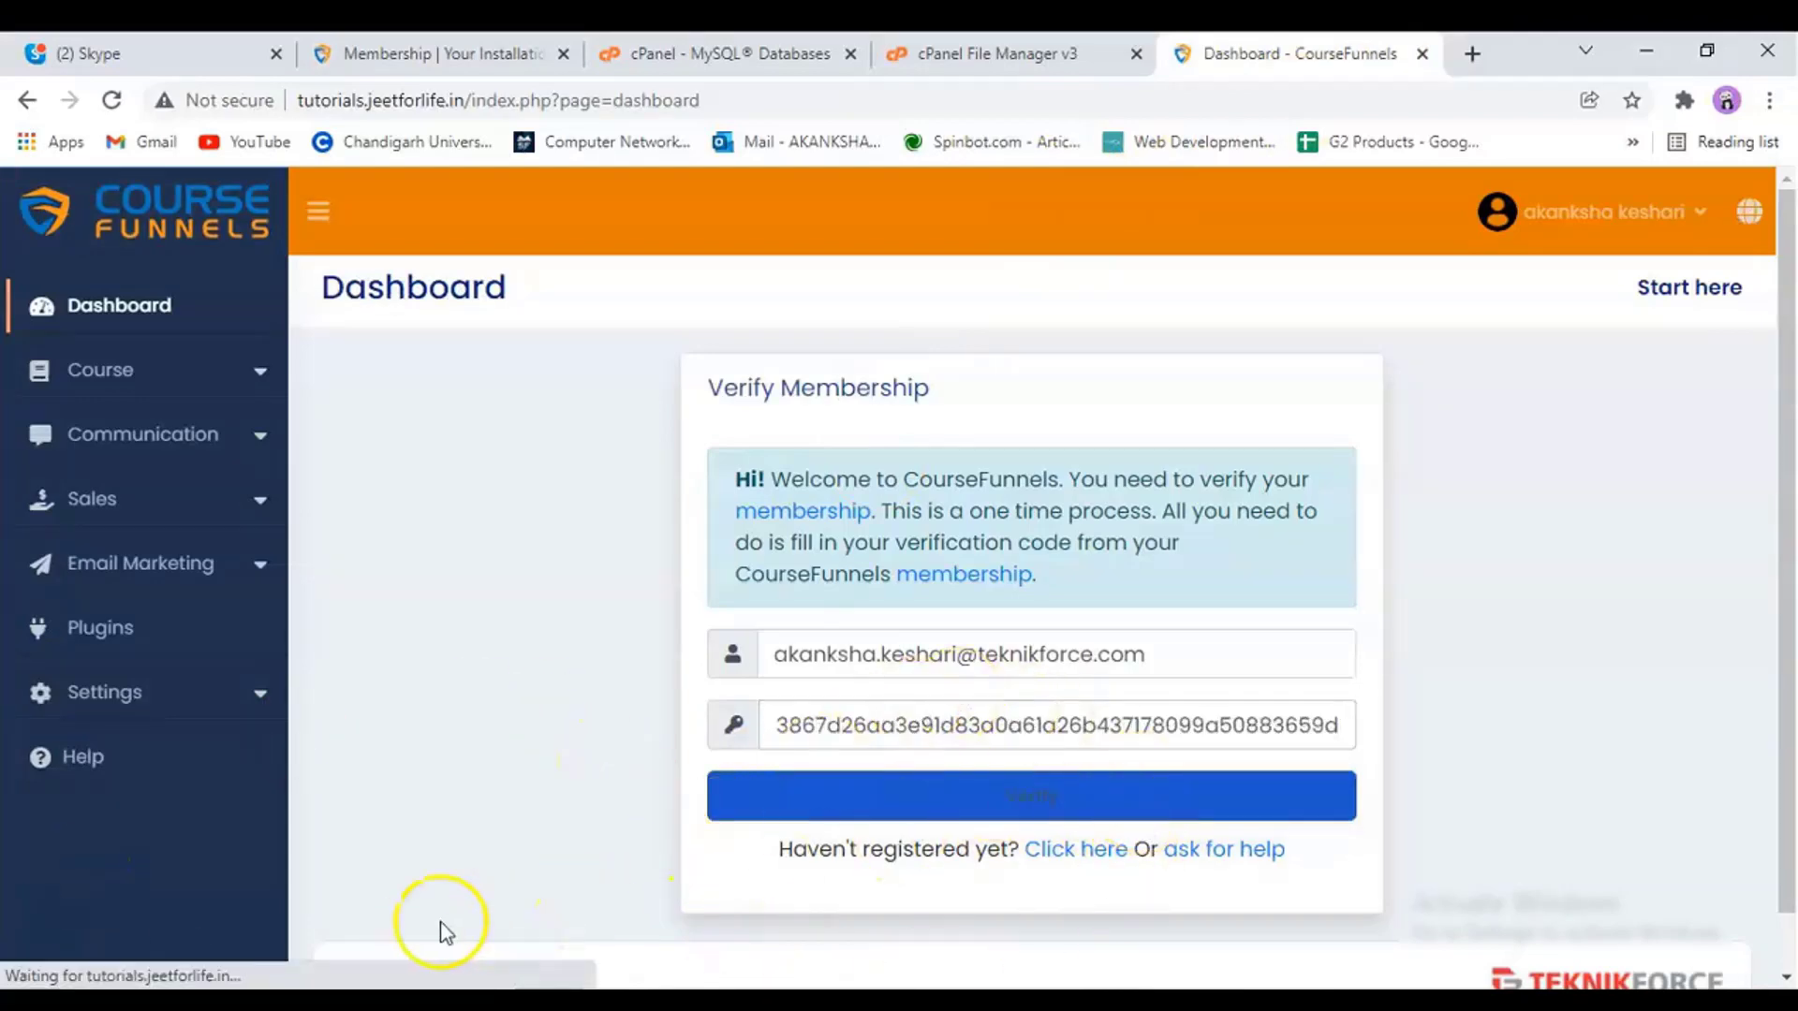